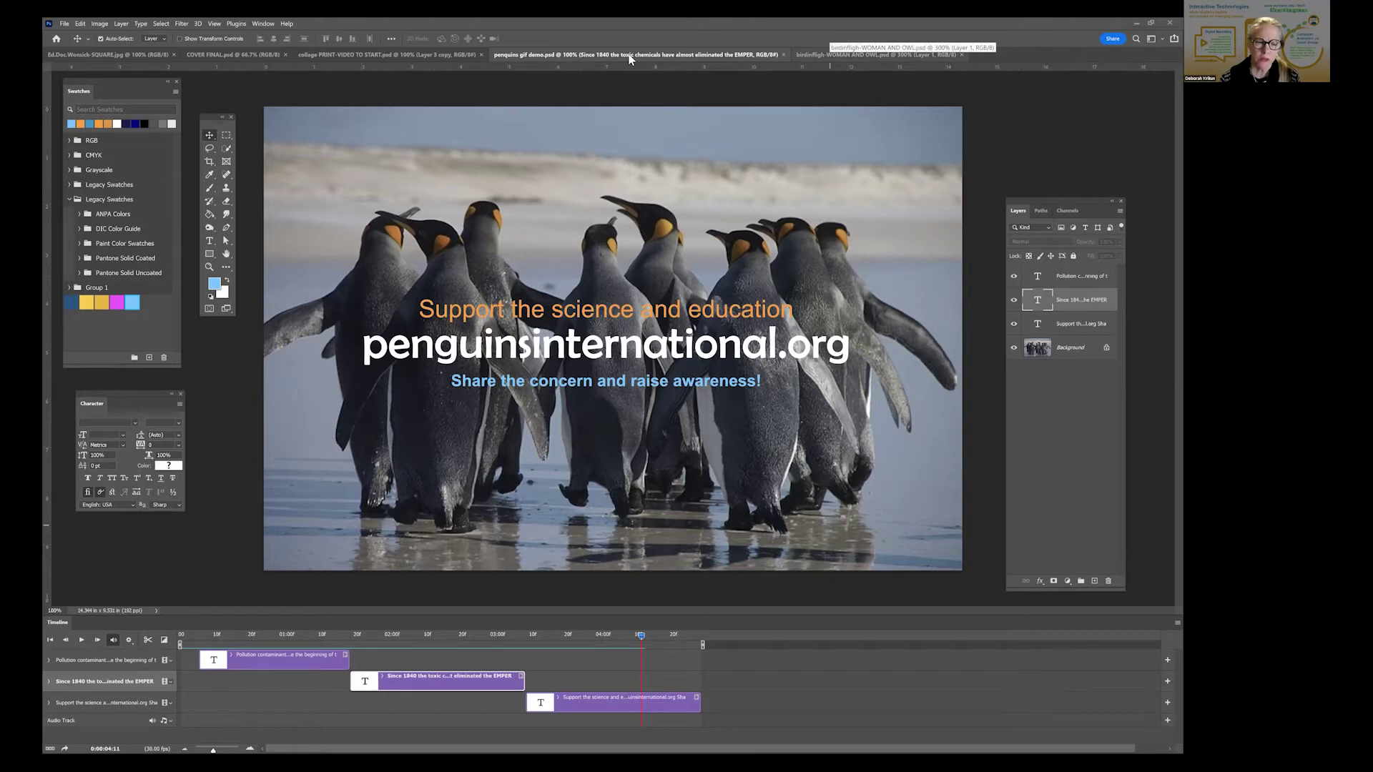
Switch to the woman-and-owl document and float the Timeline panel just below the image
key("ctrl+Tab")
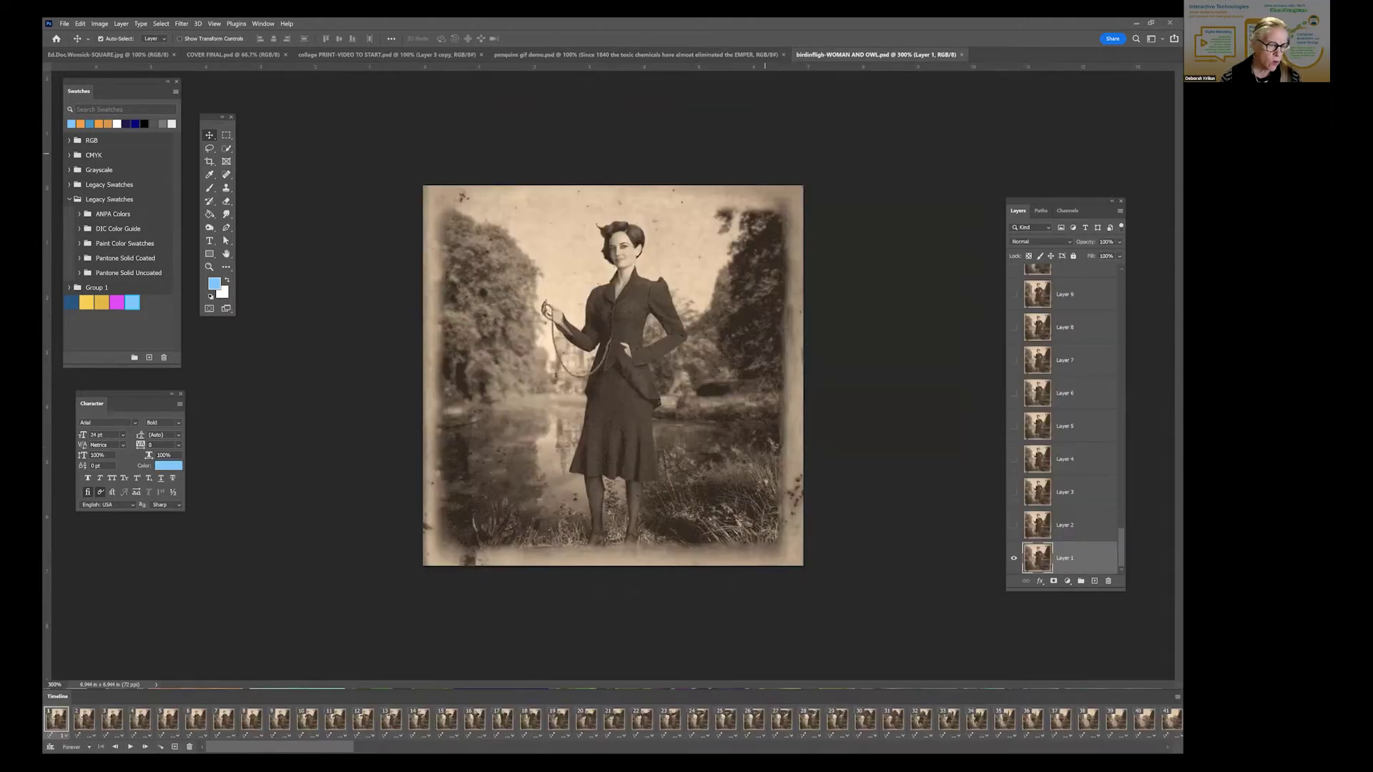
left_click_drag(55, 695, 216, 411)
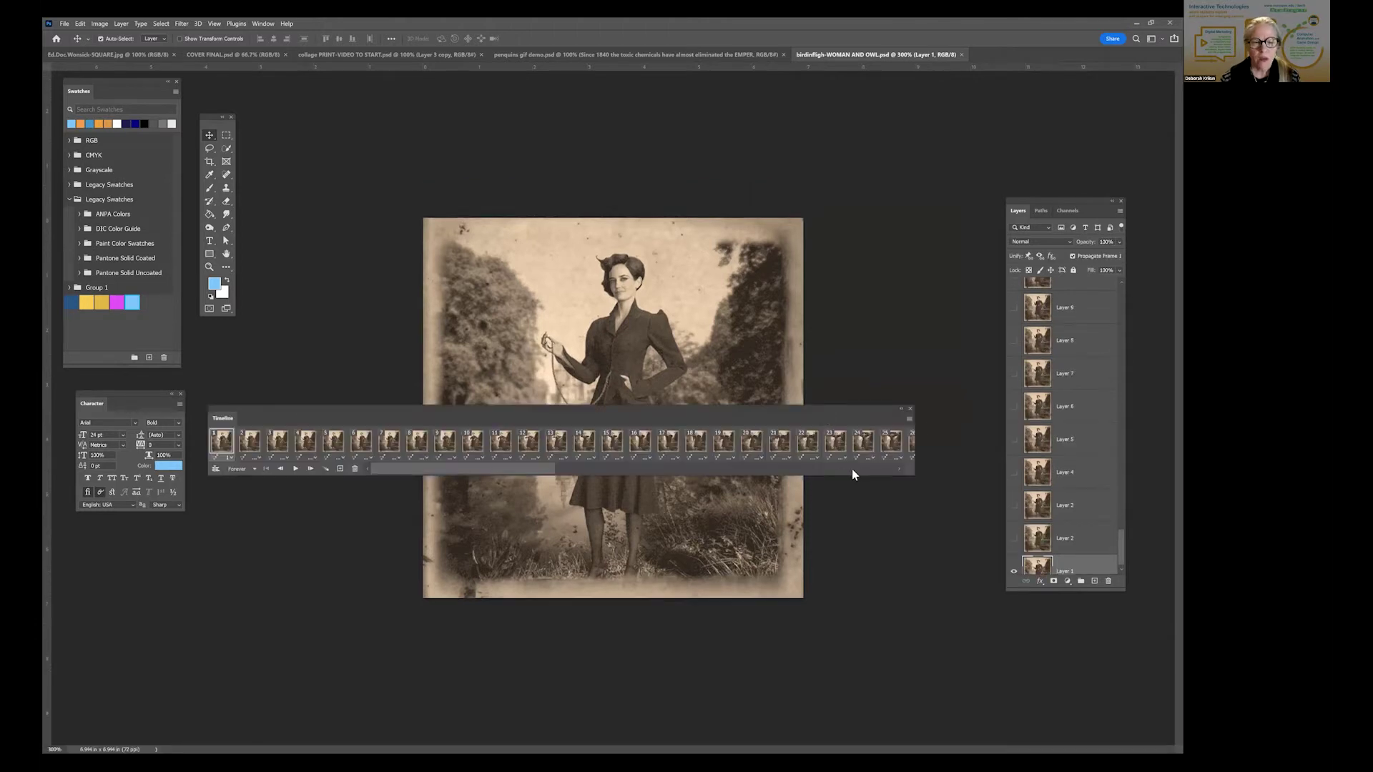
left_click_drag(502, 418, 531, 483)
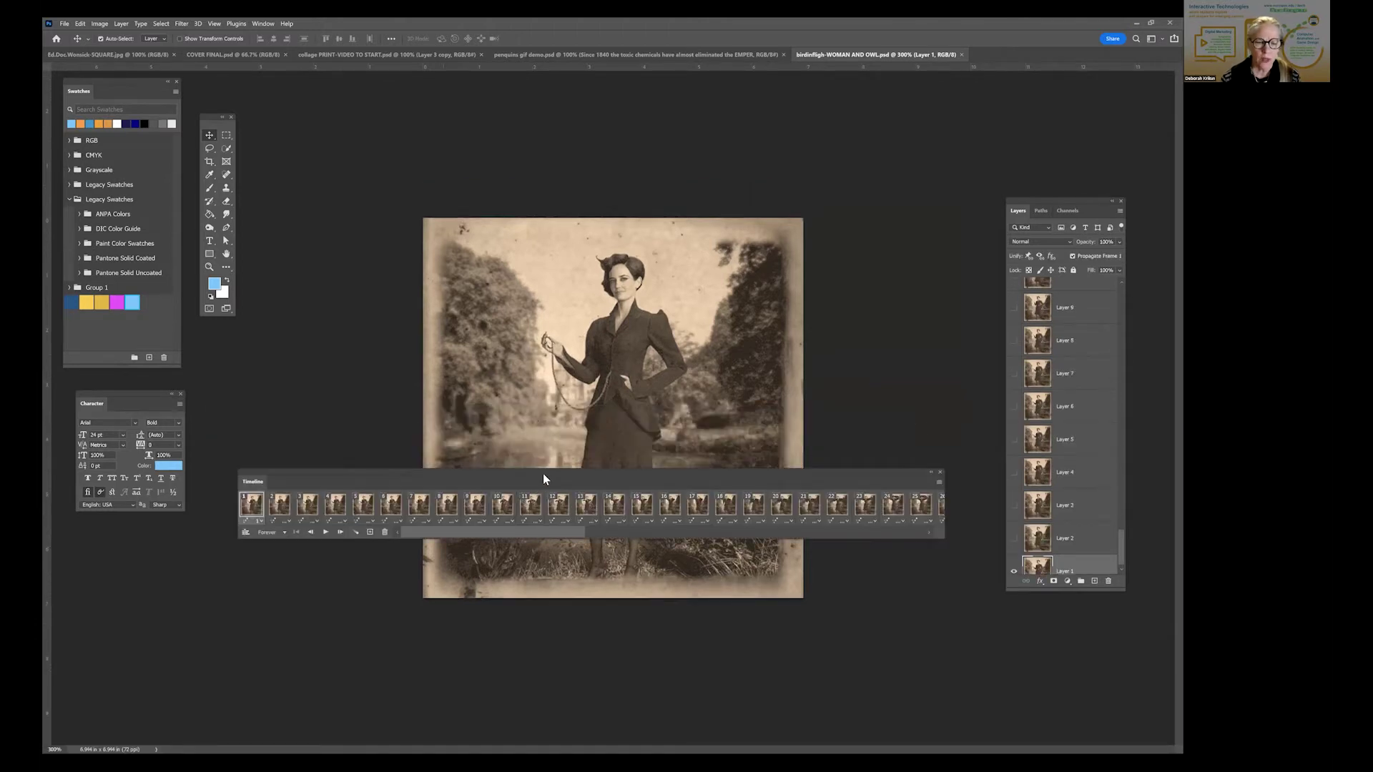
left_click_drag(531, 481, 522, 620)
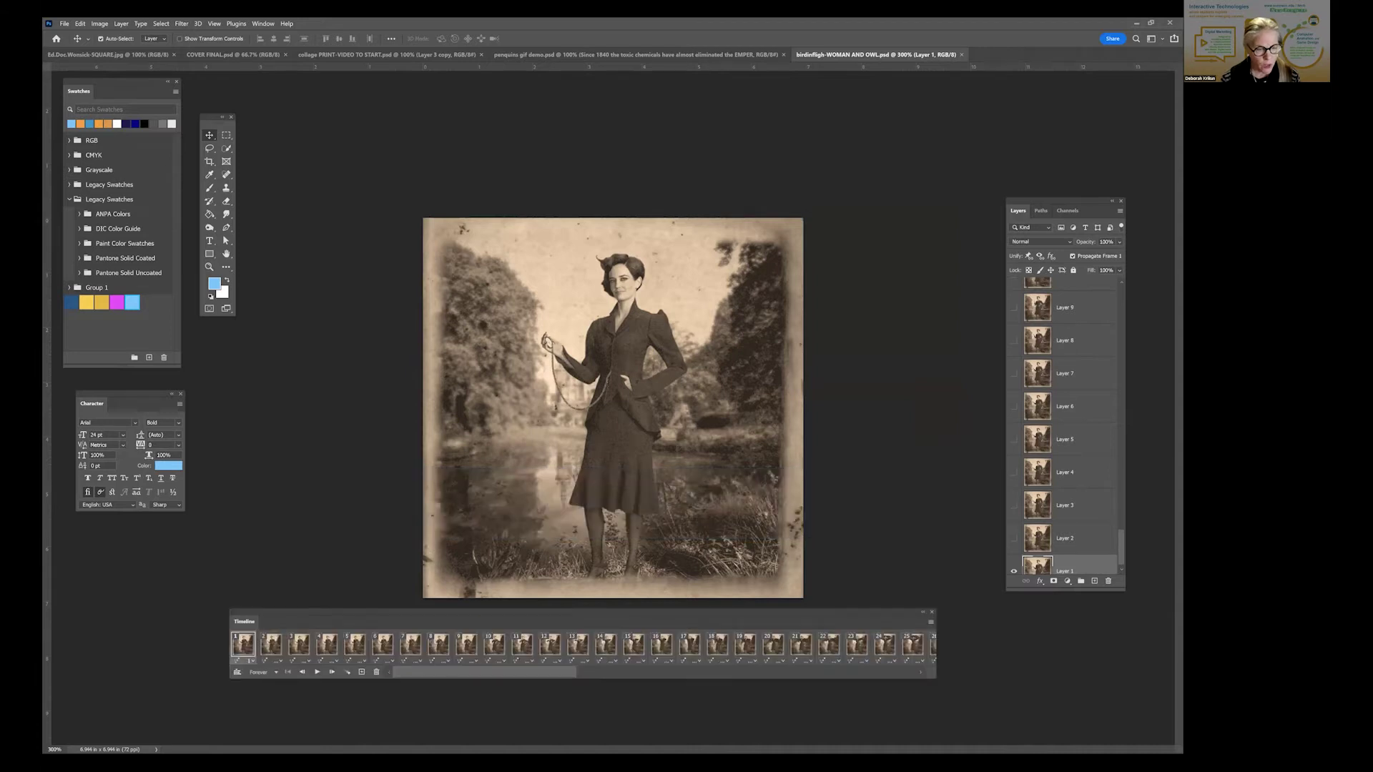
Play the owl frame animation, move the floating Timeline panel above the image, and stop playback
left_click(302, 672)
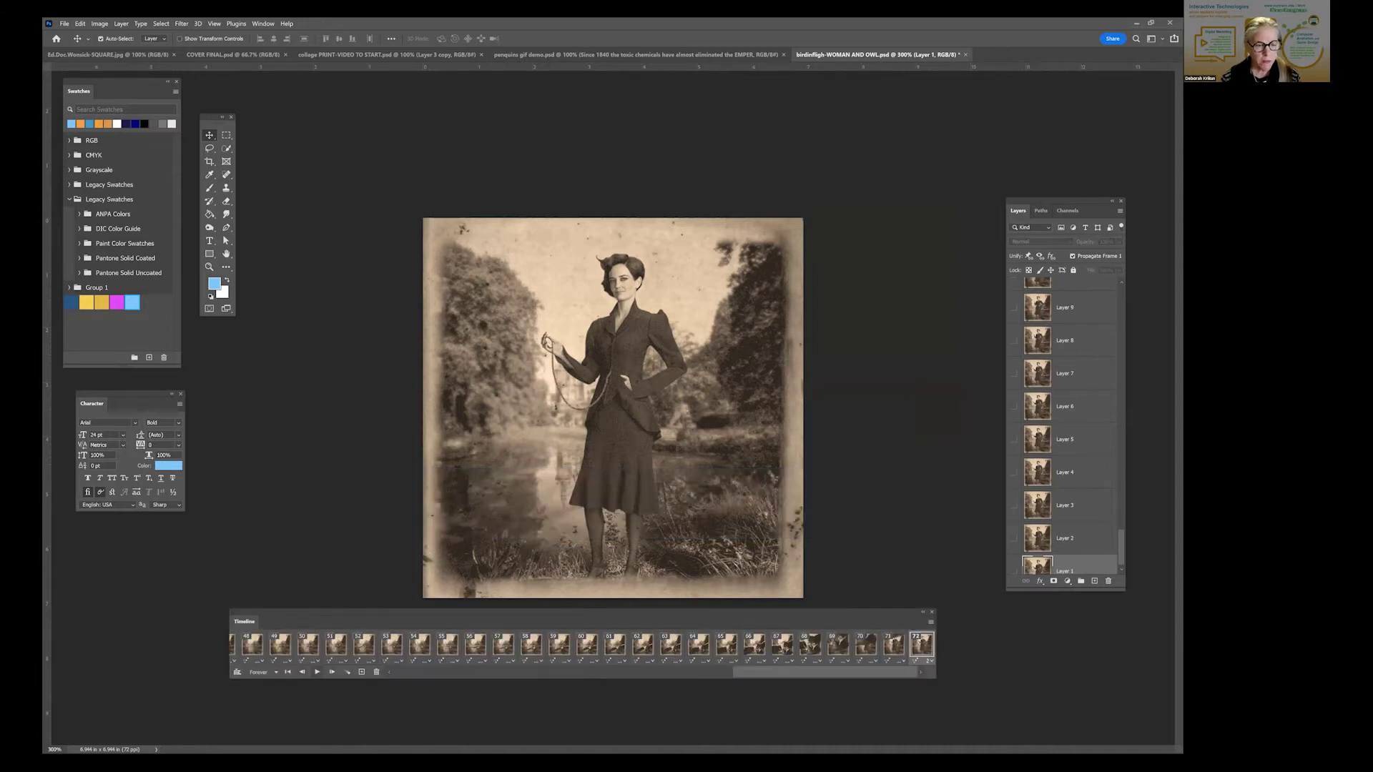
left_click(316, 672)
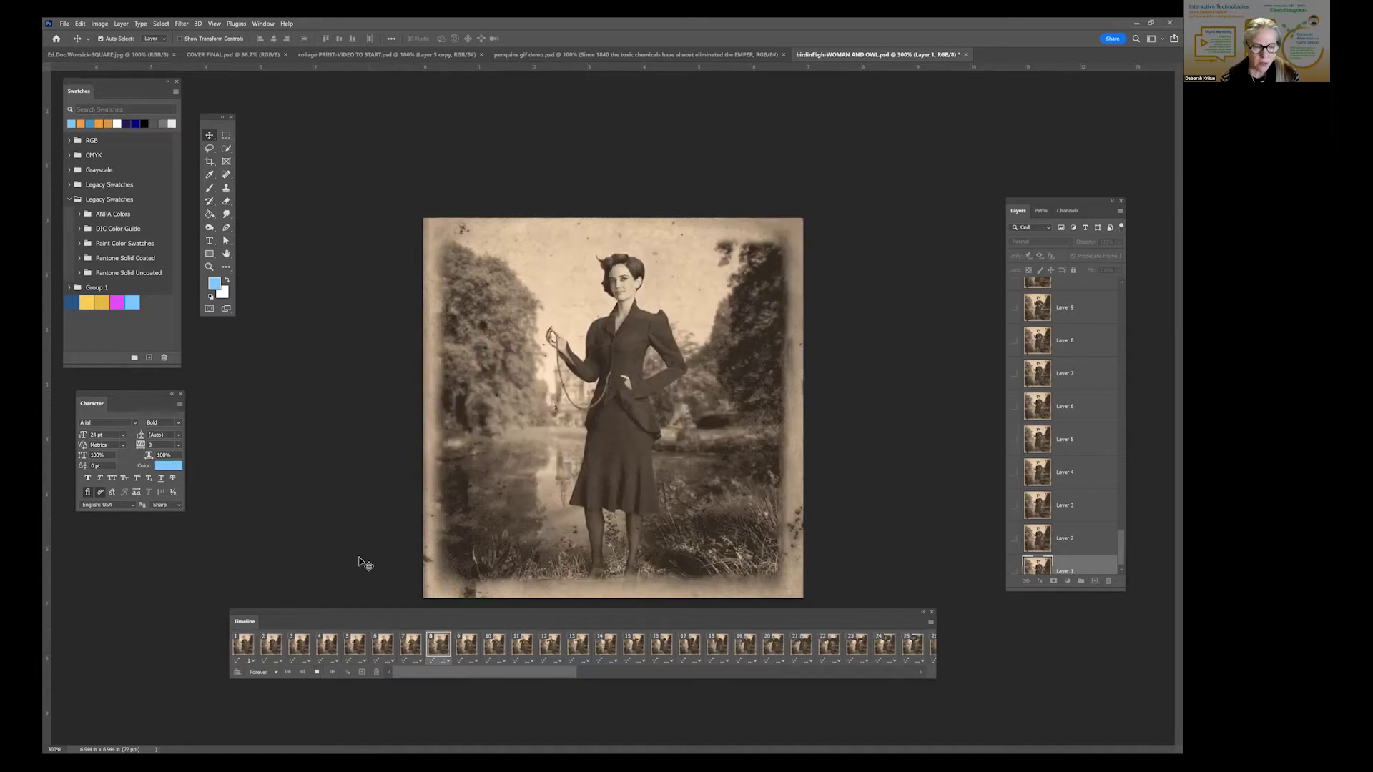
left_click_drag(383, 621, 408, 122)
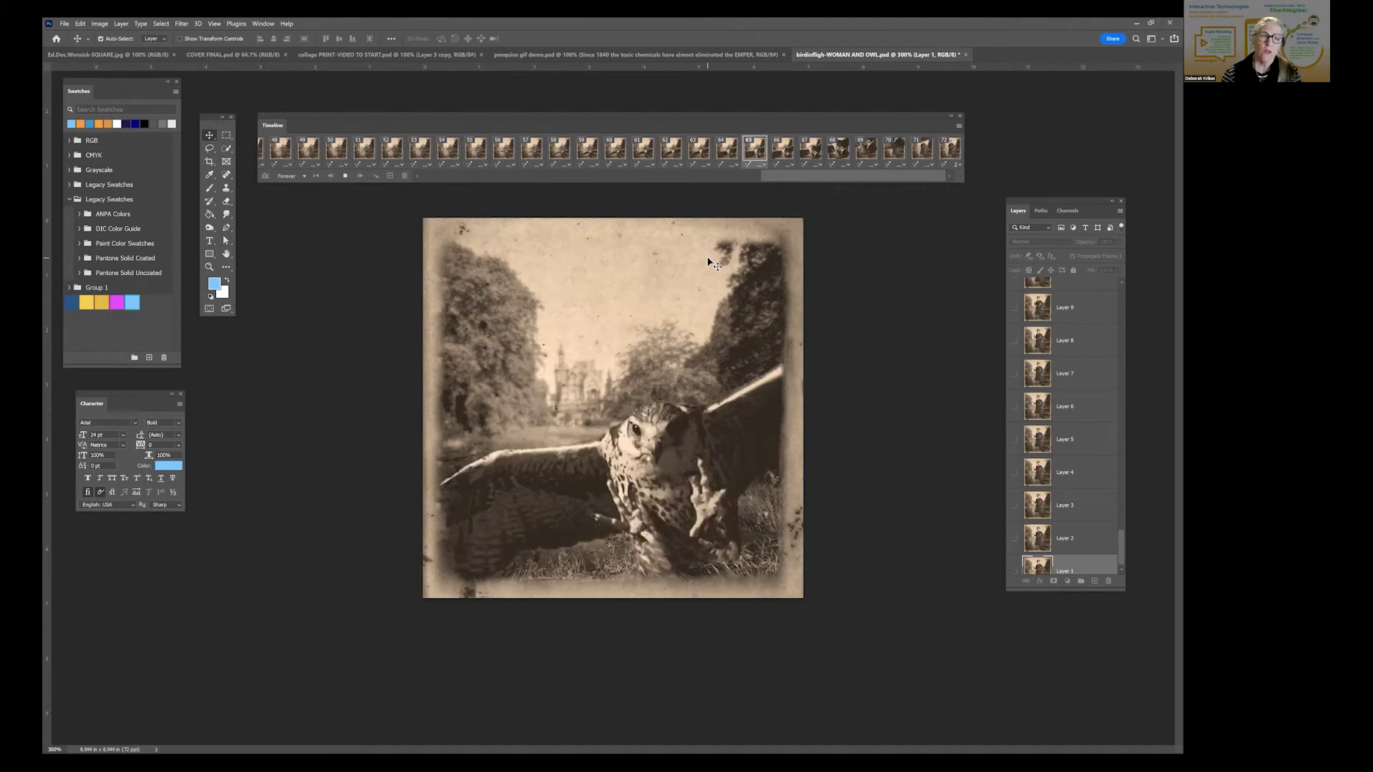
left_click(346, 176)
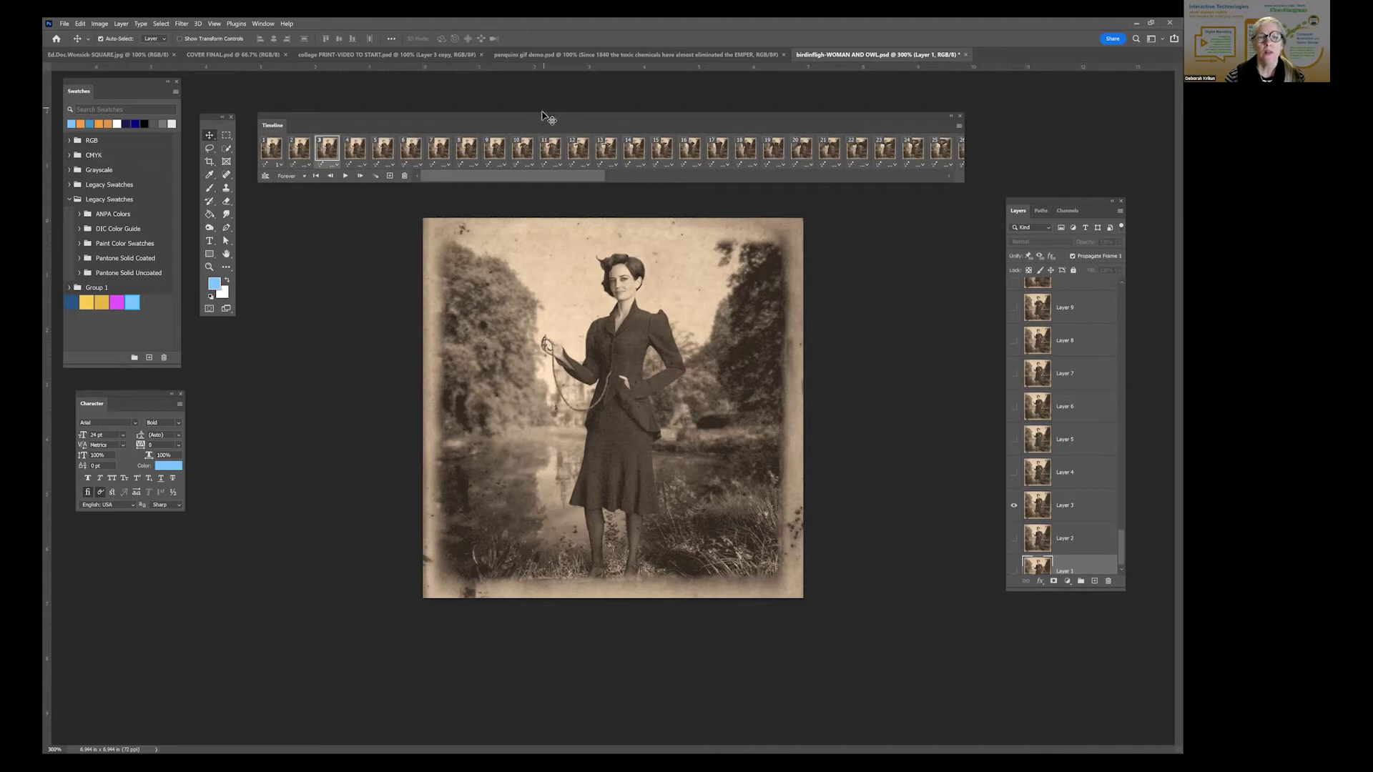
Tween frame 3 with the next frame, adding 5 frames for all layers with position, opacity and effects
left_click_drag(543, 123, 555, 342)
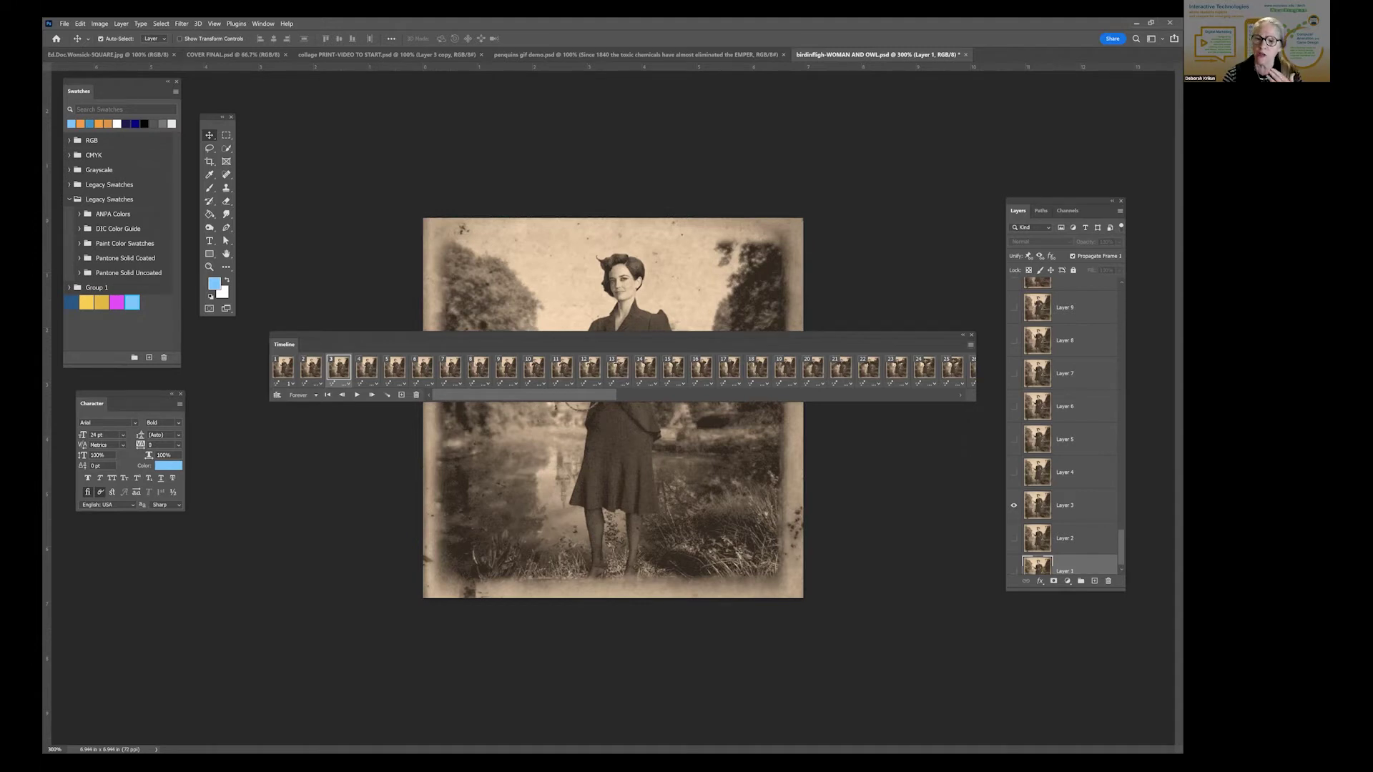
left_click(970, 345)
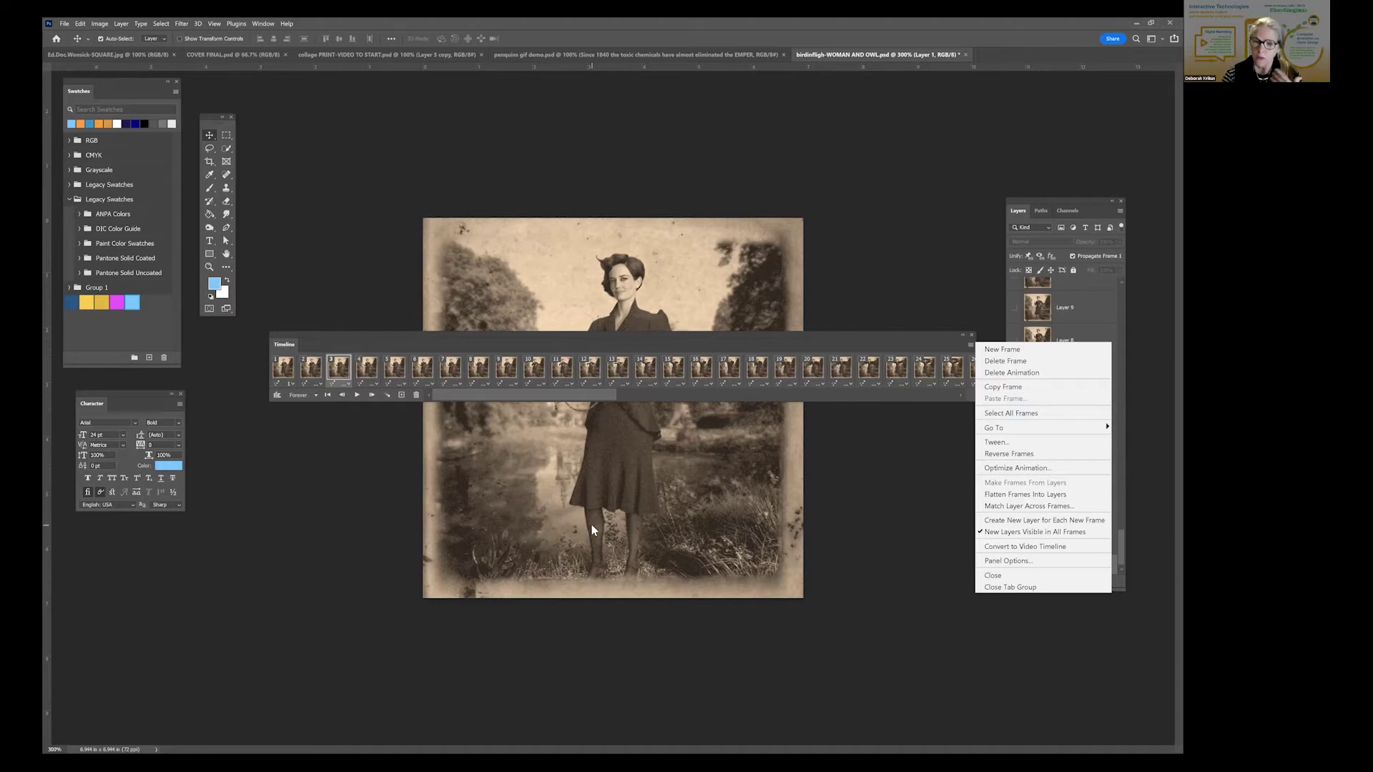
left_click(686, 338)
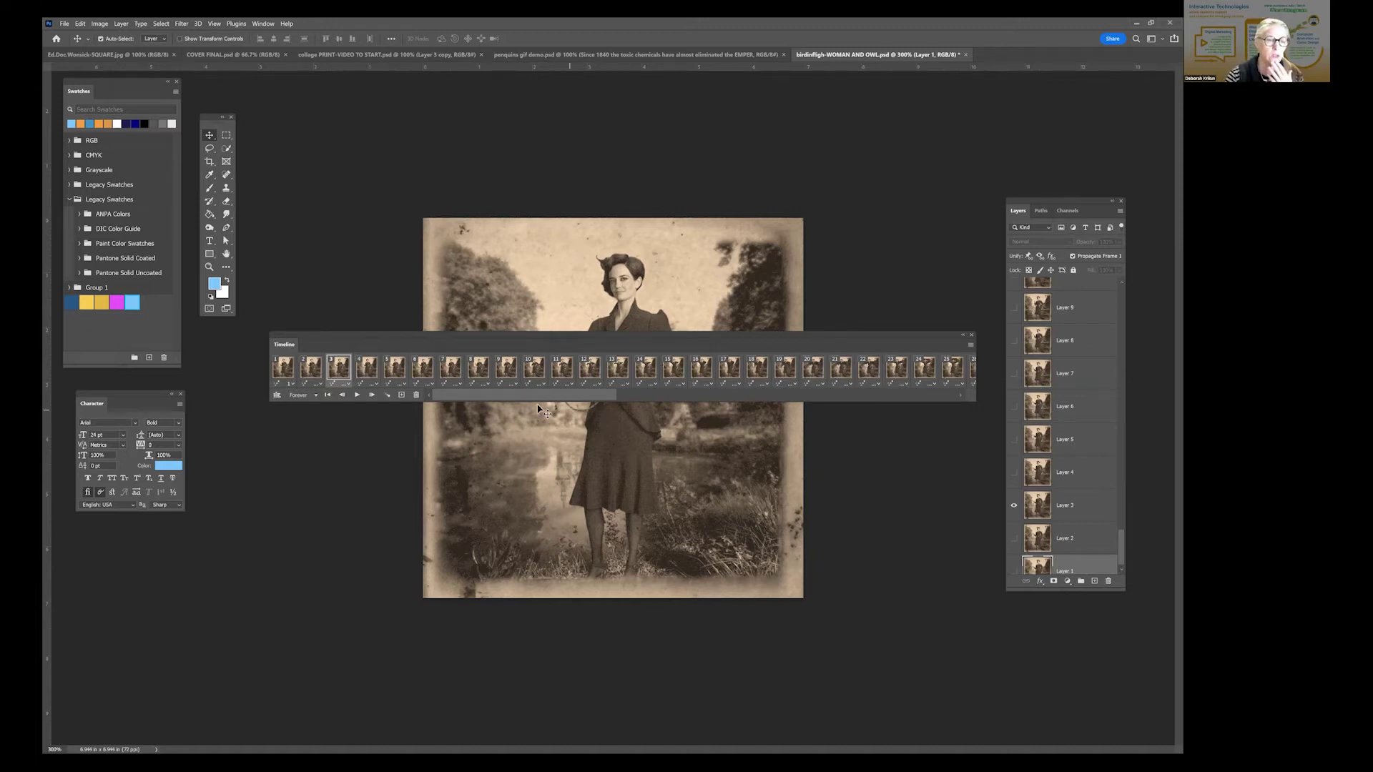
left_click(388, 396)
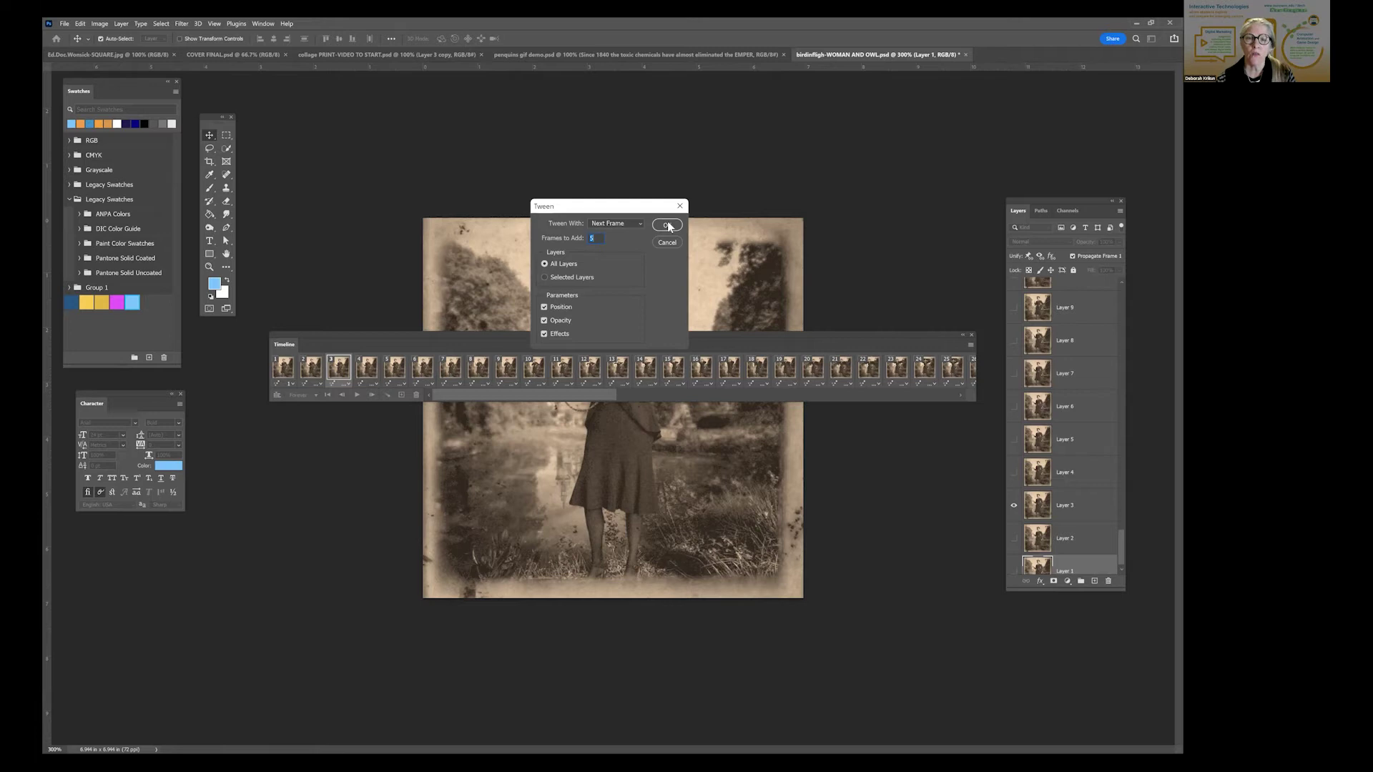
key("Return")
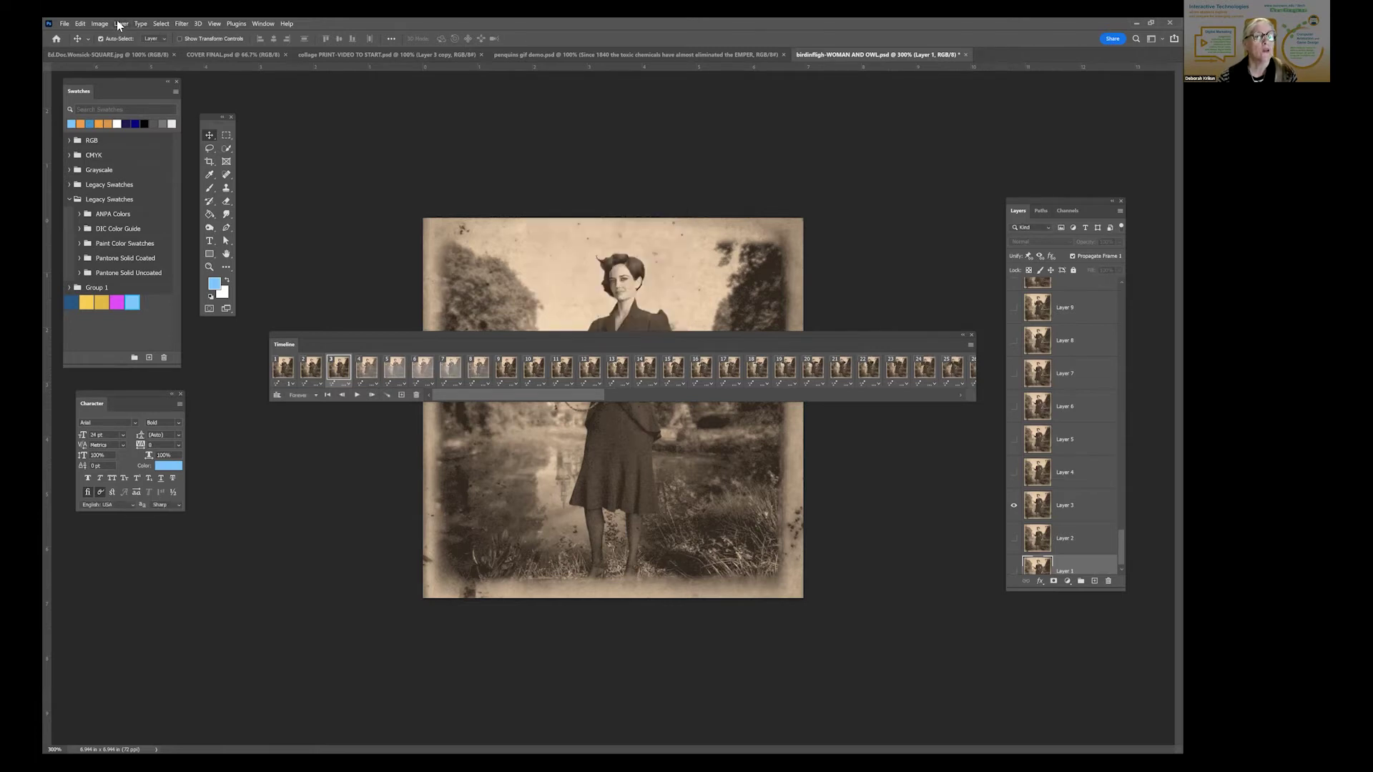
left_click(121, 23)
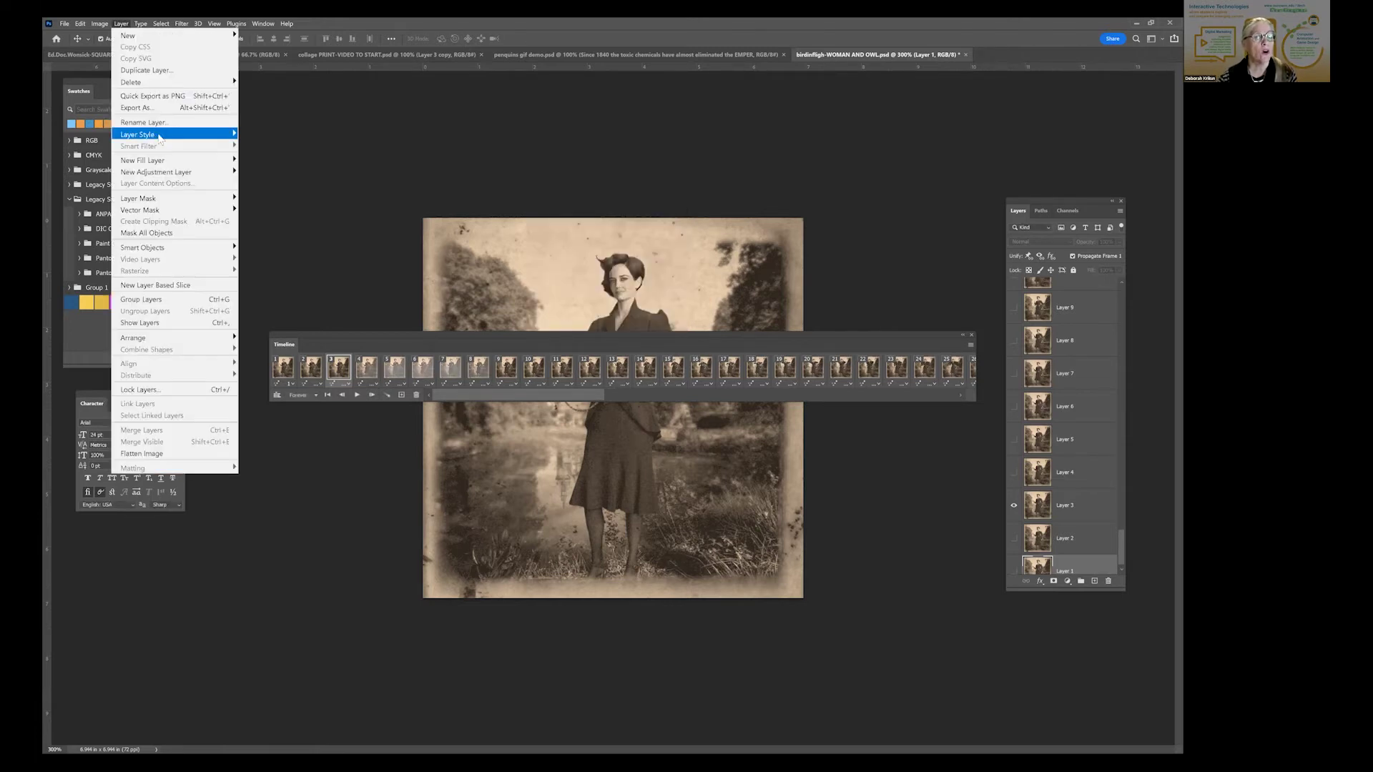
mouse_move(230, 135)
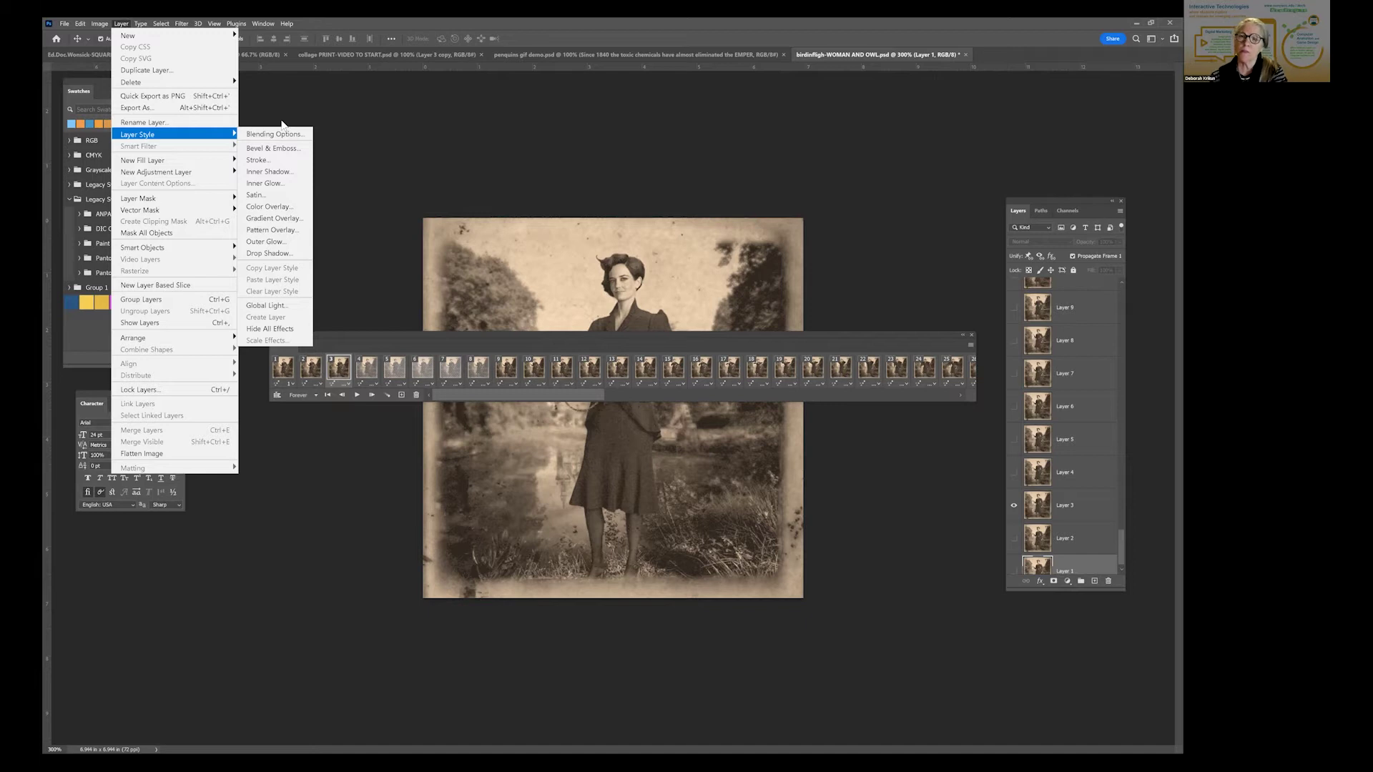
left_click(433, 340)
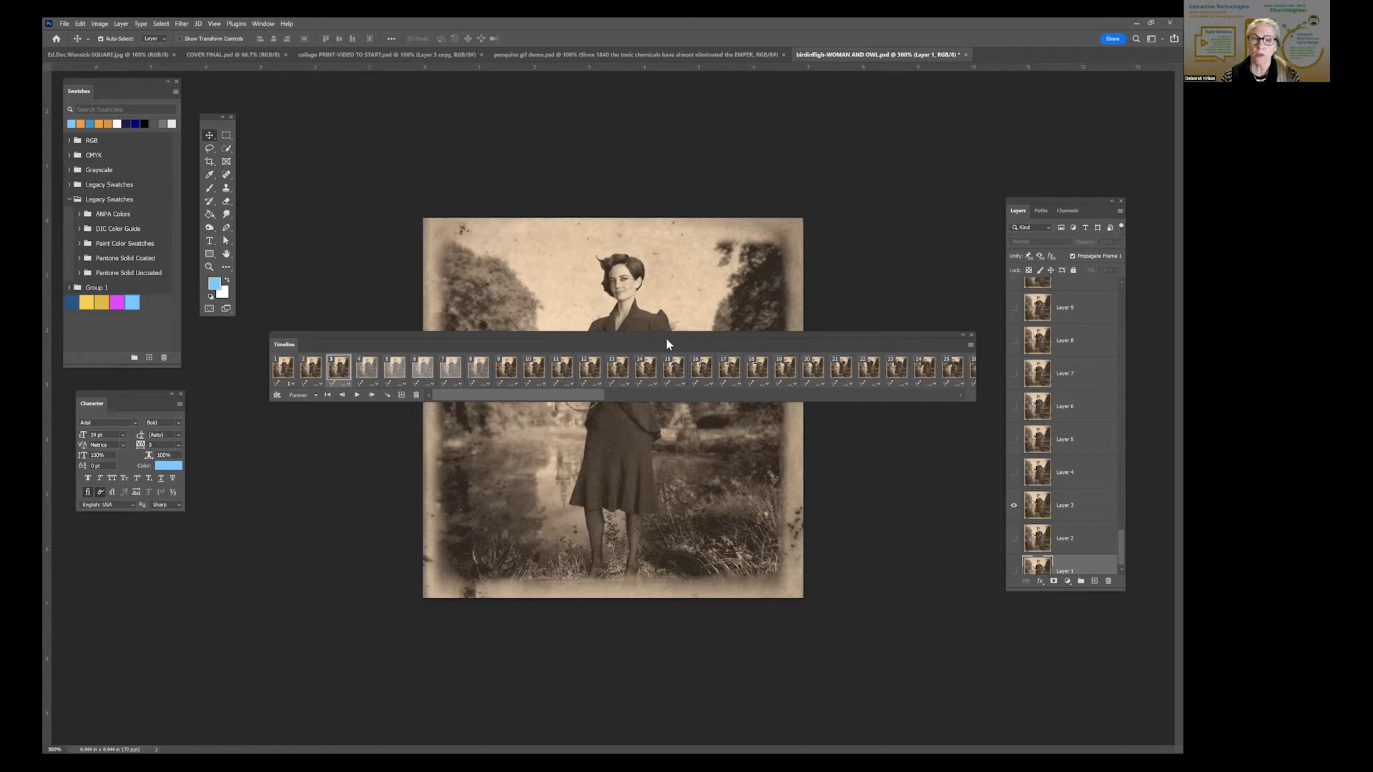
Move the Timeline panel above the image and close the woman-and-owl document
left_click_drag(666, 123, 663, 122)
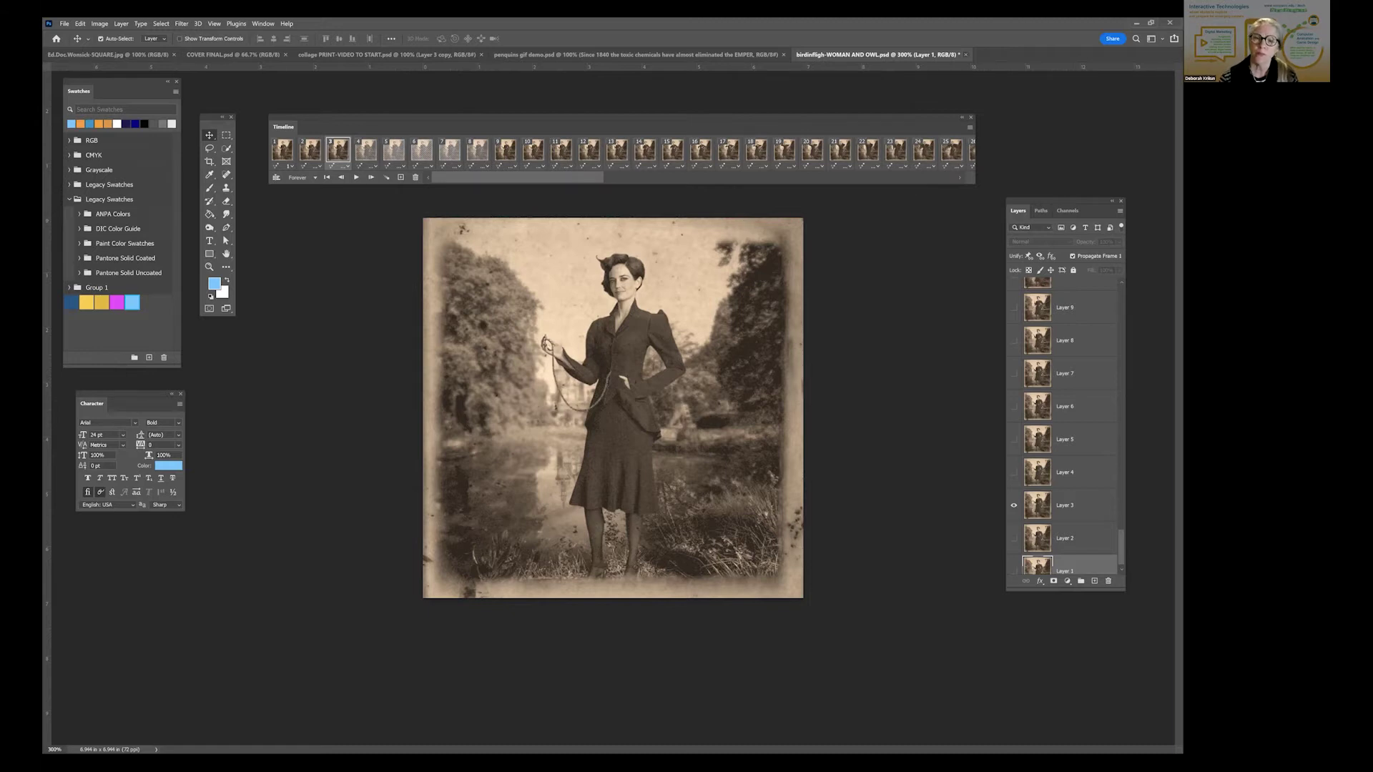
key("ctrl+w")
left_click(659, 300)
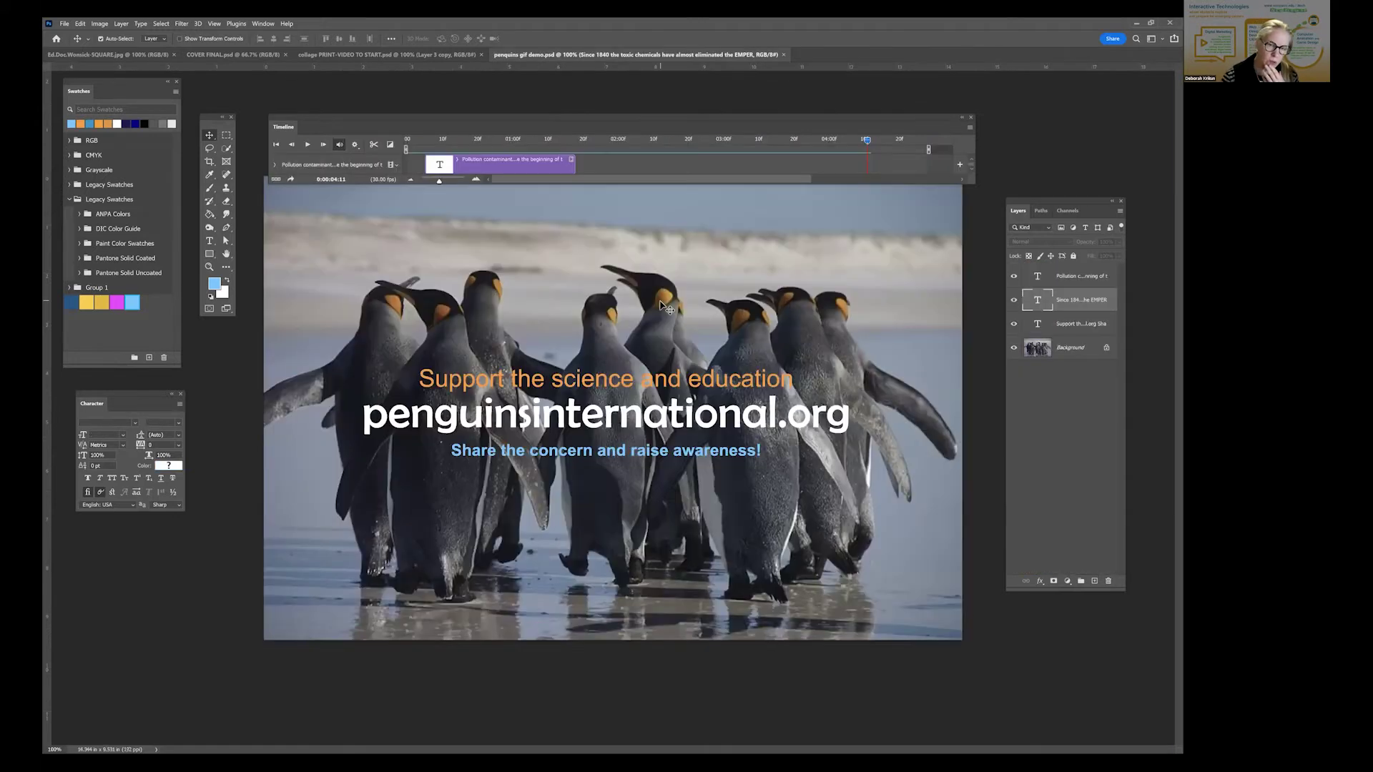
Dock the floating Timeline panel beneath the penguin canvas and reduce its height to uncover the whole image
double_click(714, 118)
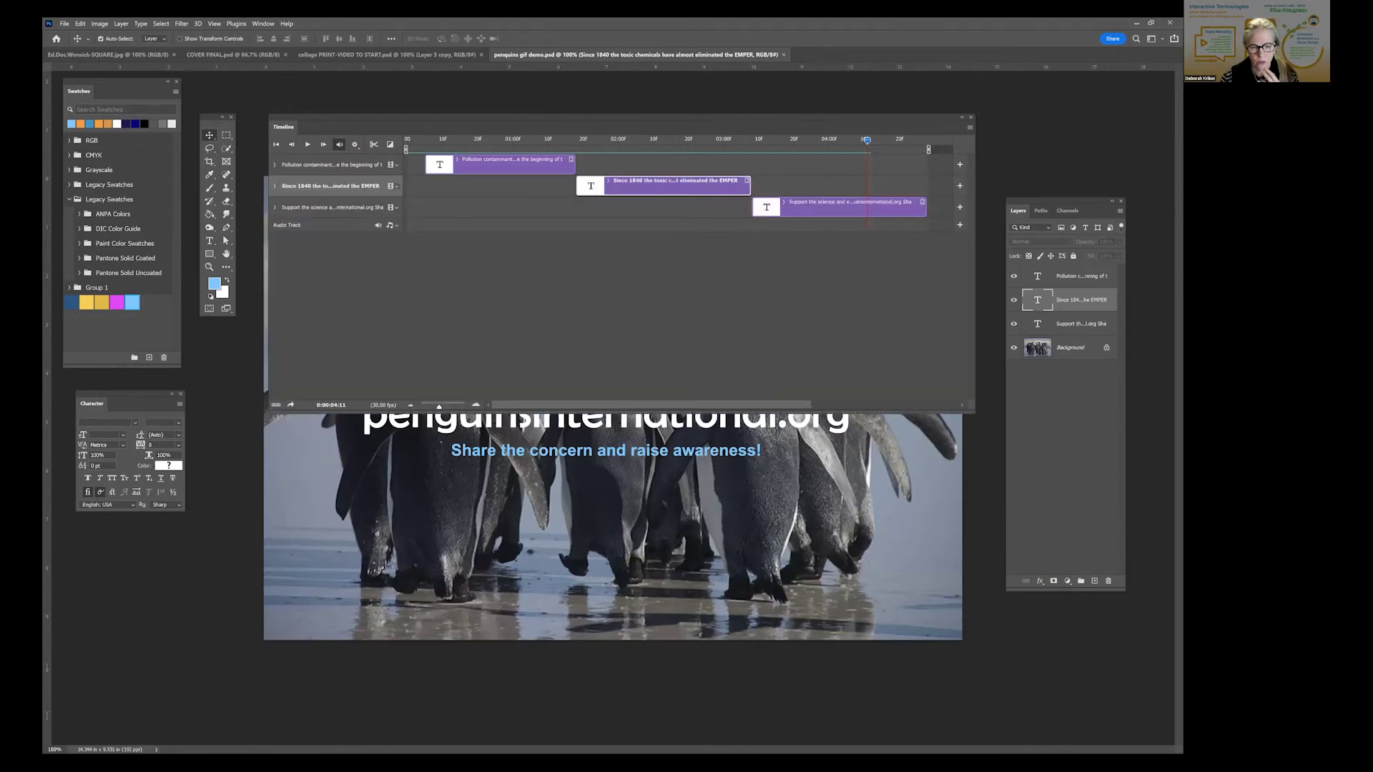
left_click_drag(714, 118, 646, 573)
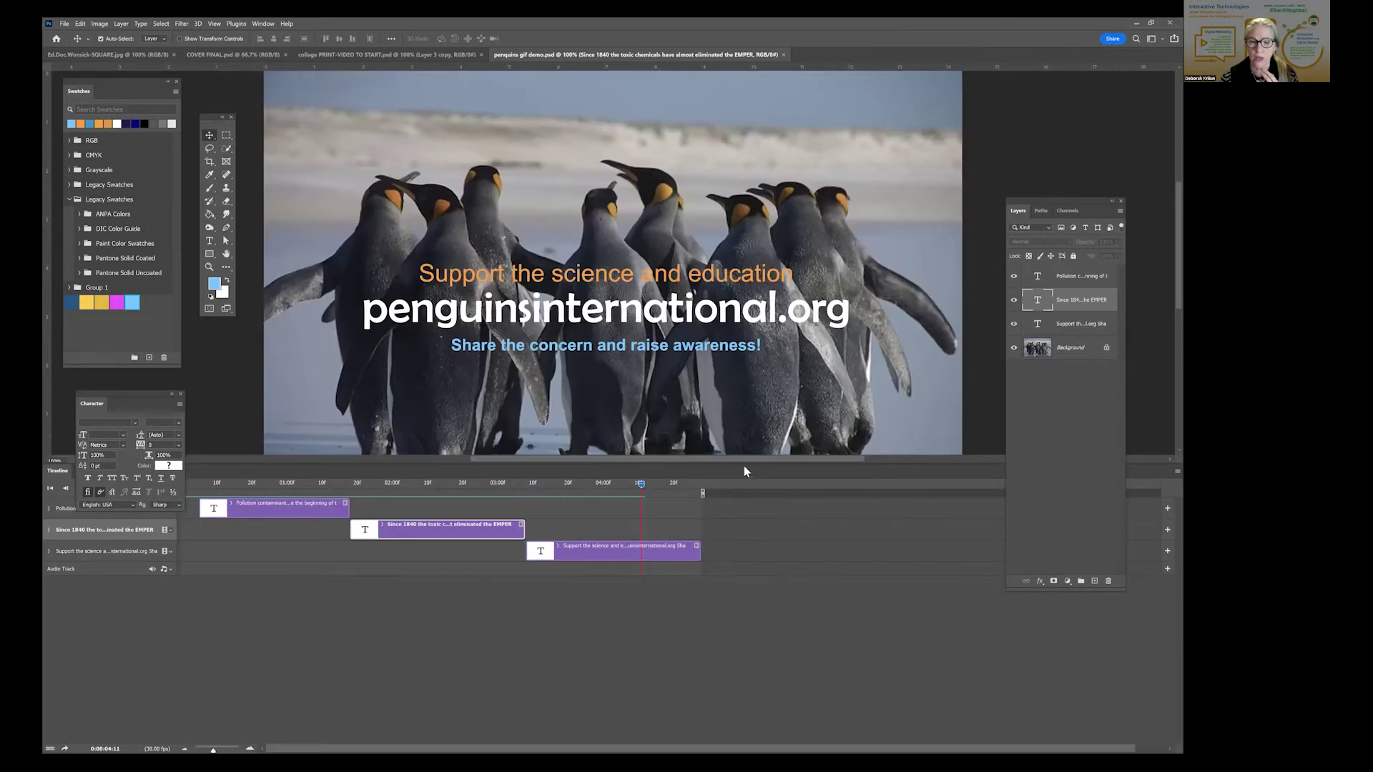
left_click_drag(745, 465, 759, 583)
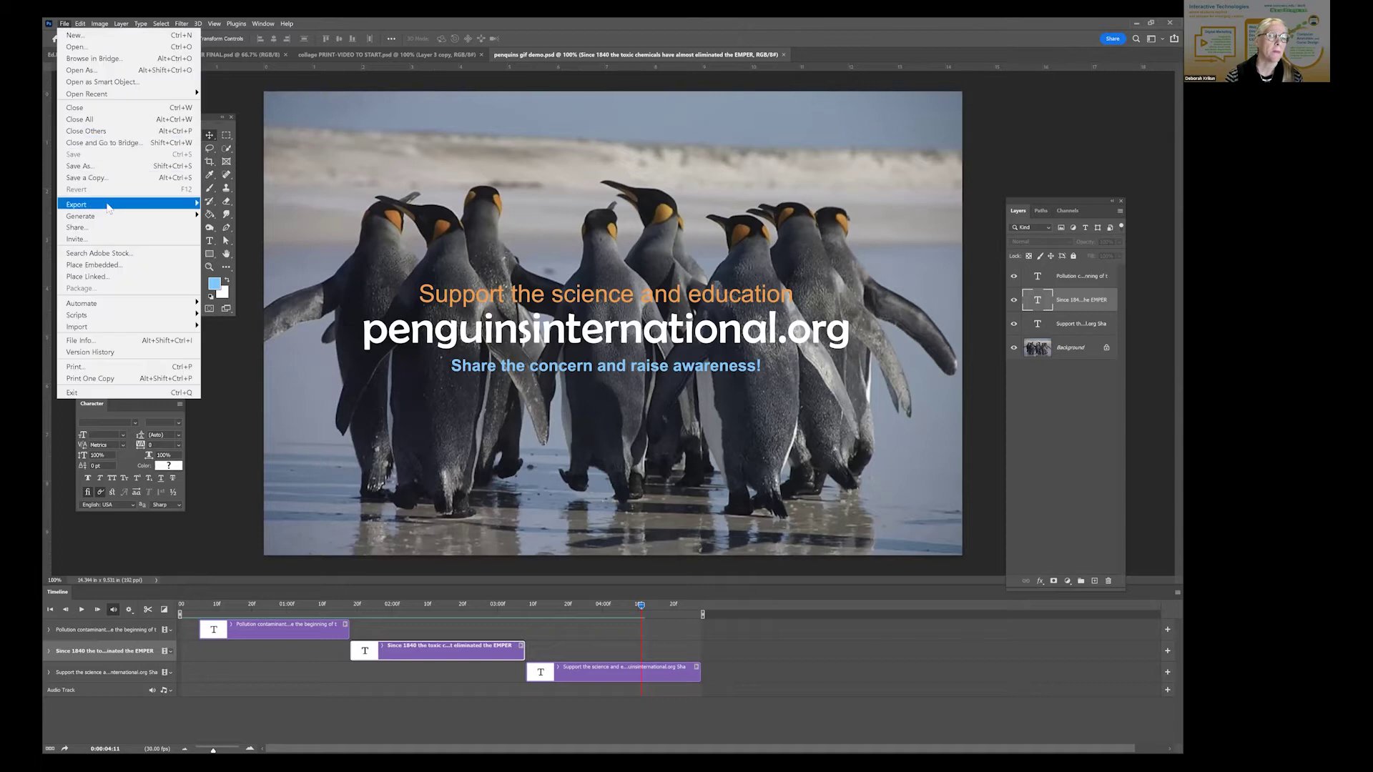
View the Save for Web (Legacy) GIF settings for the penguin animation and leave the dialog
mouse_move(108, 207)
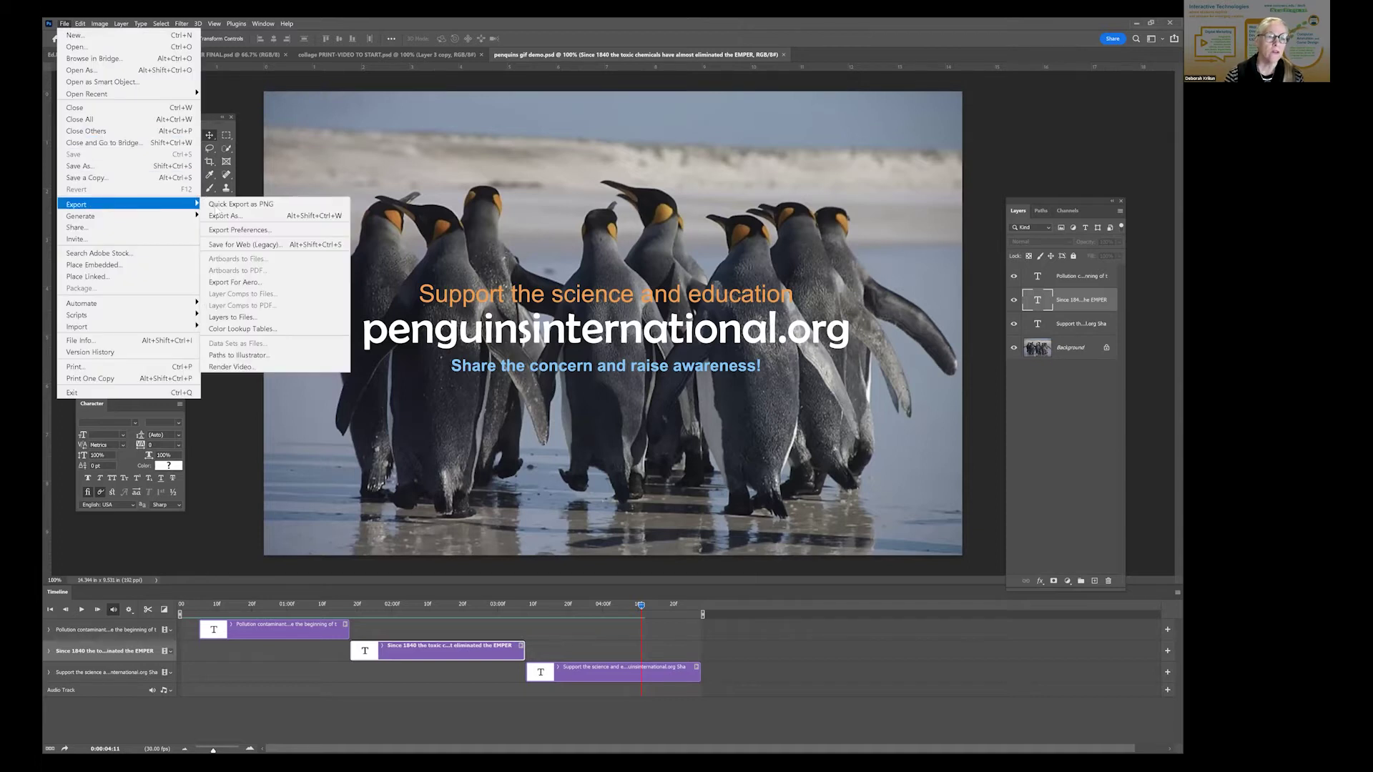
left_click(249, 245)
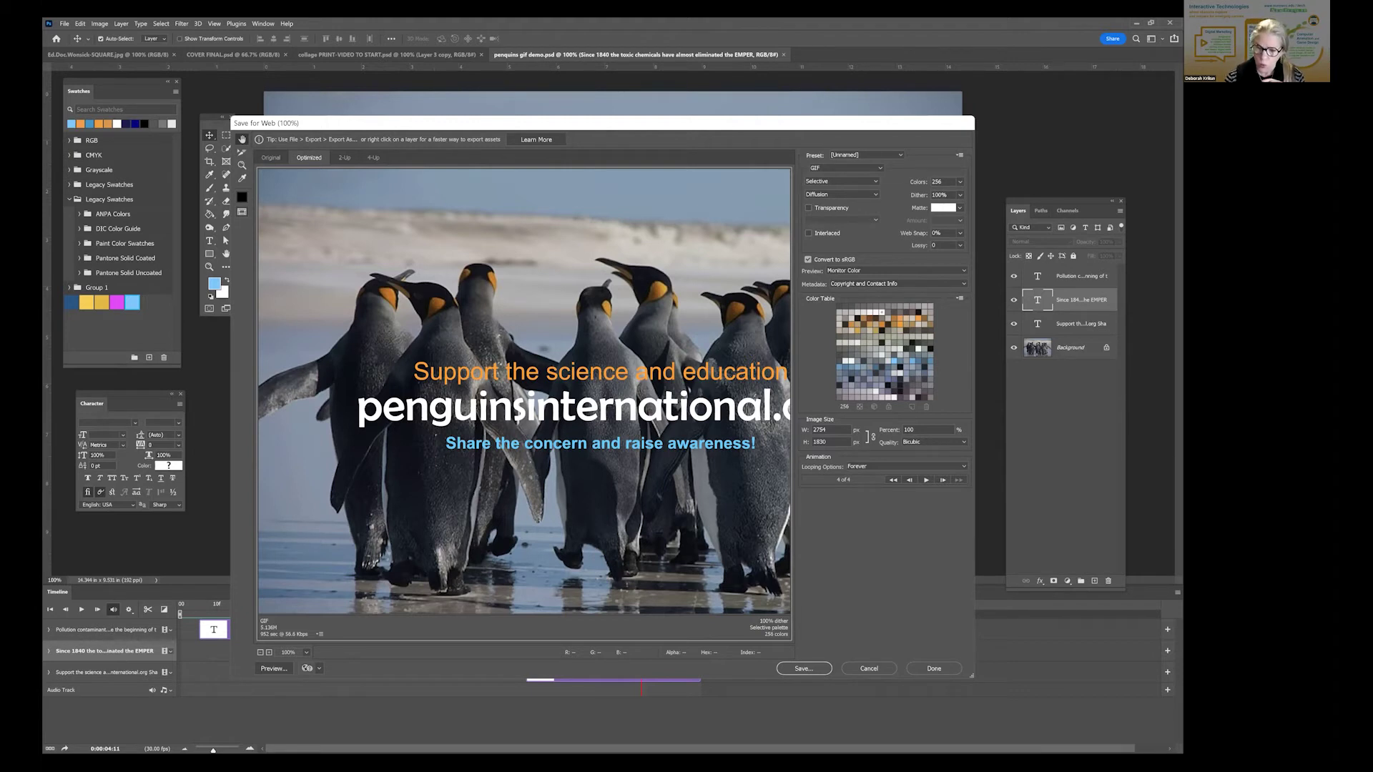
key("Return")
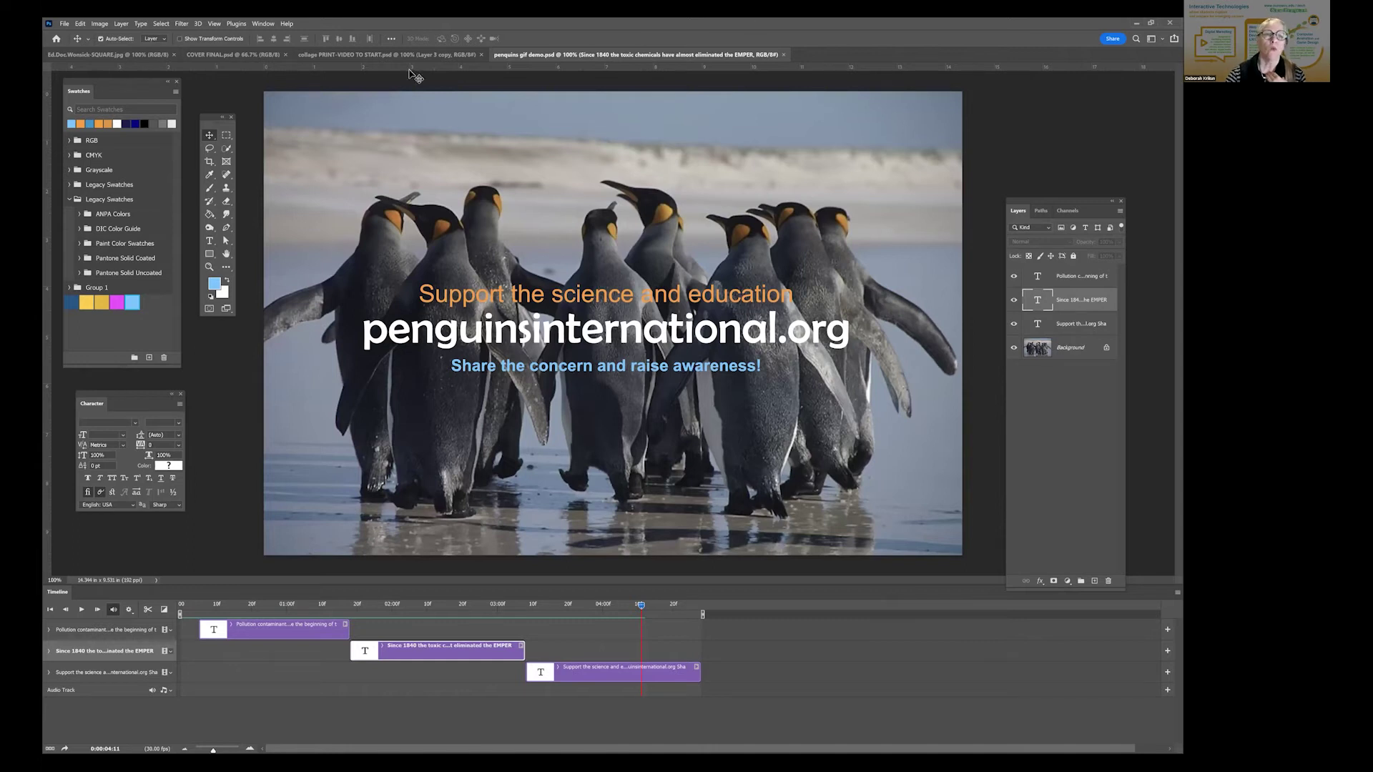
Close the Timeline tab group and show the Timeline panel again
left_click(263, 23)
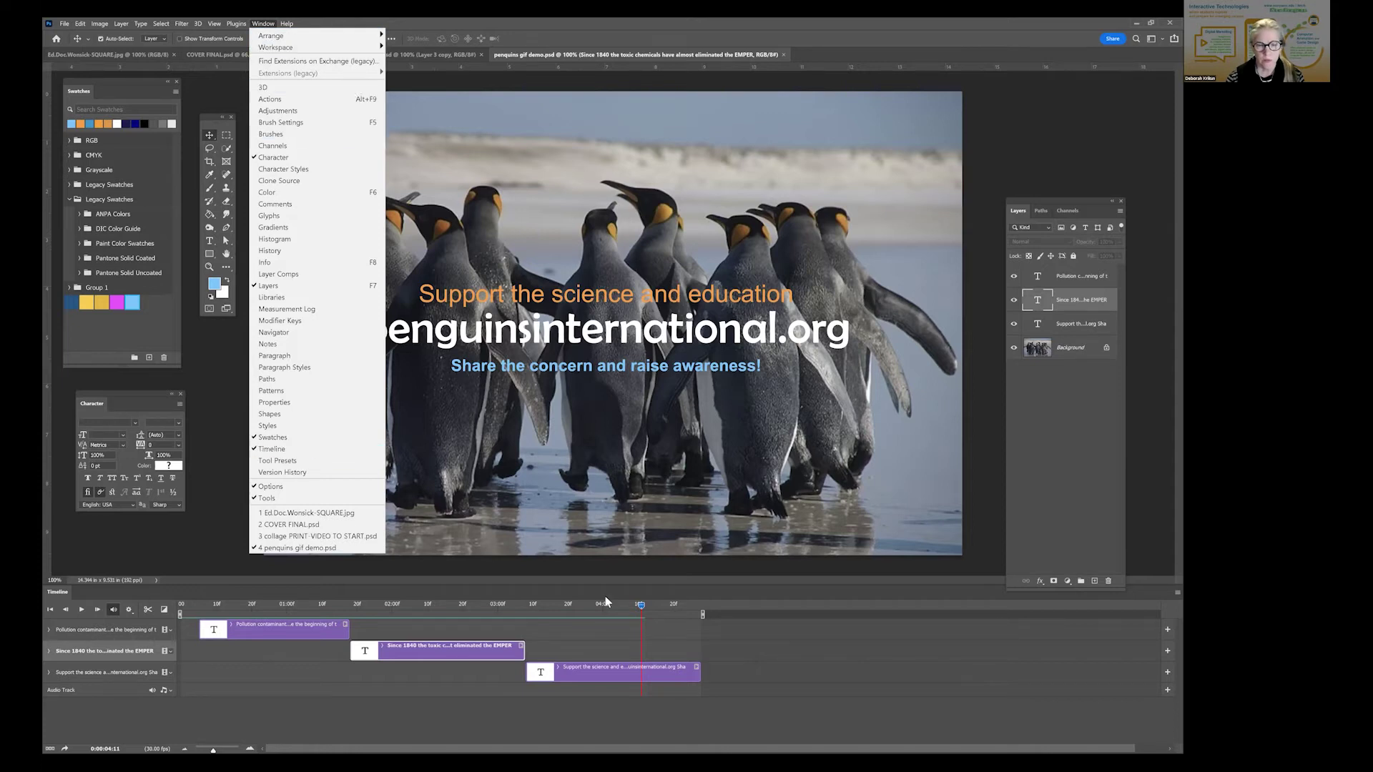
left_click(216, 581)
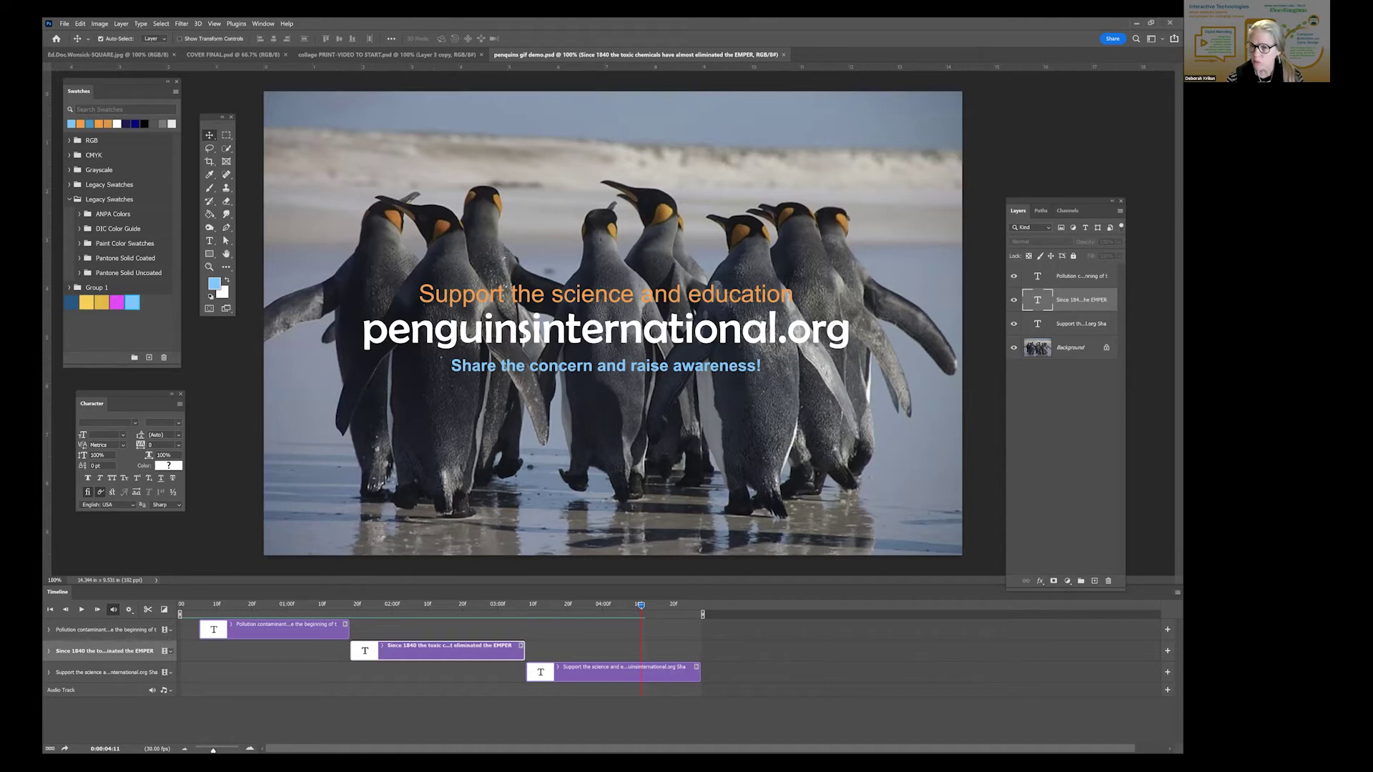
left_click(1177, 592)
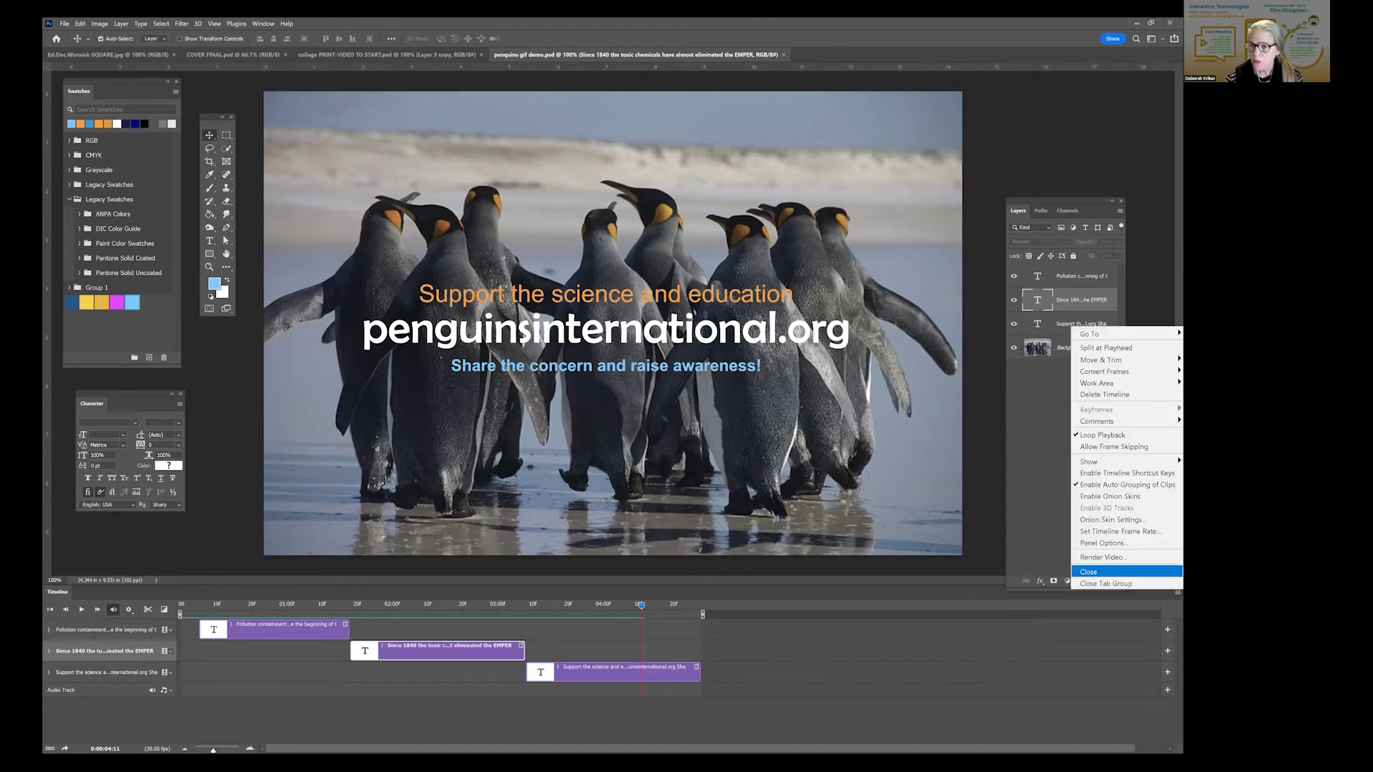
left_click(1105, 583)
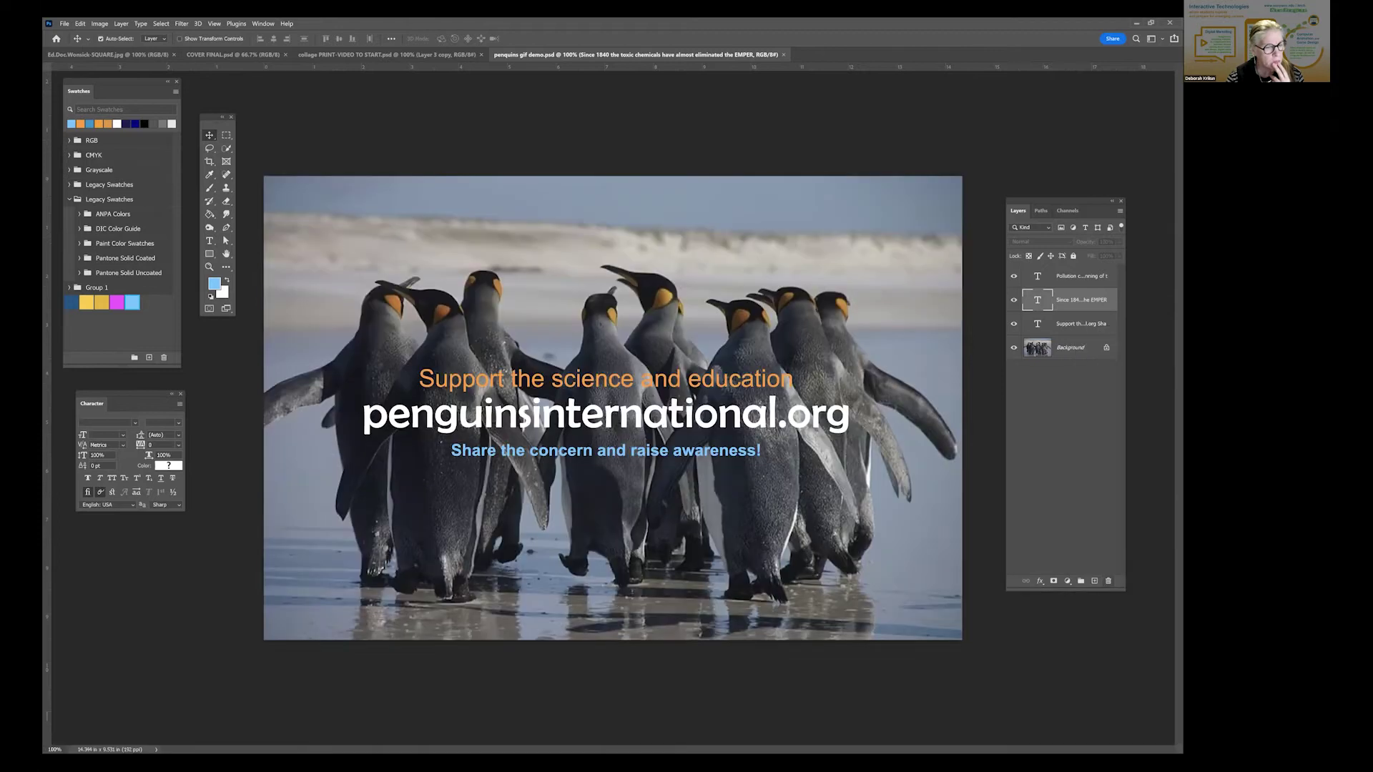
left_click(263, 24)
left_click(300, 437)
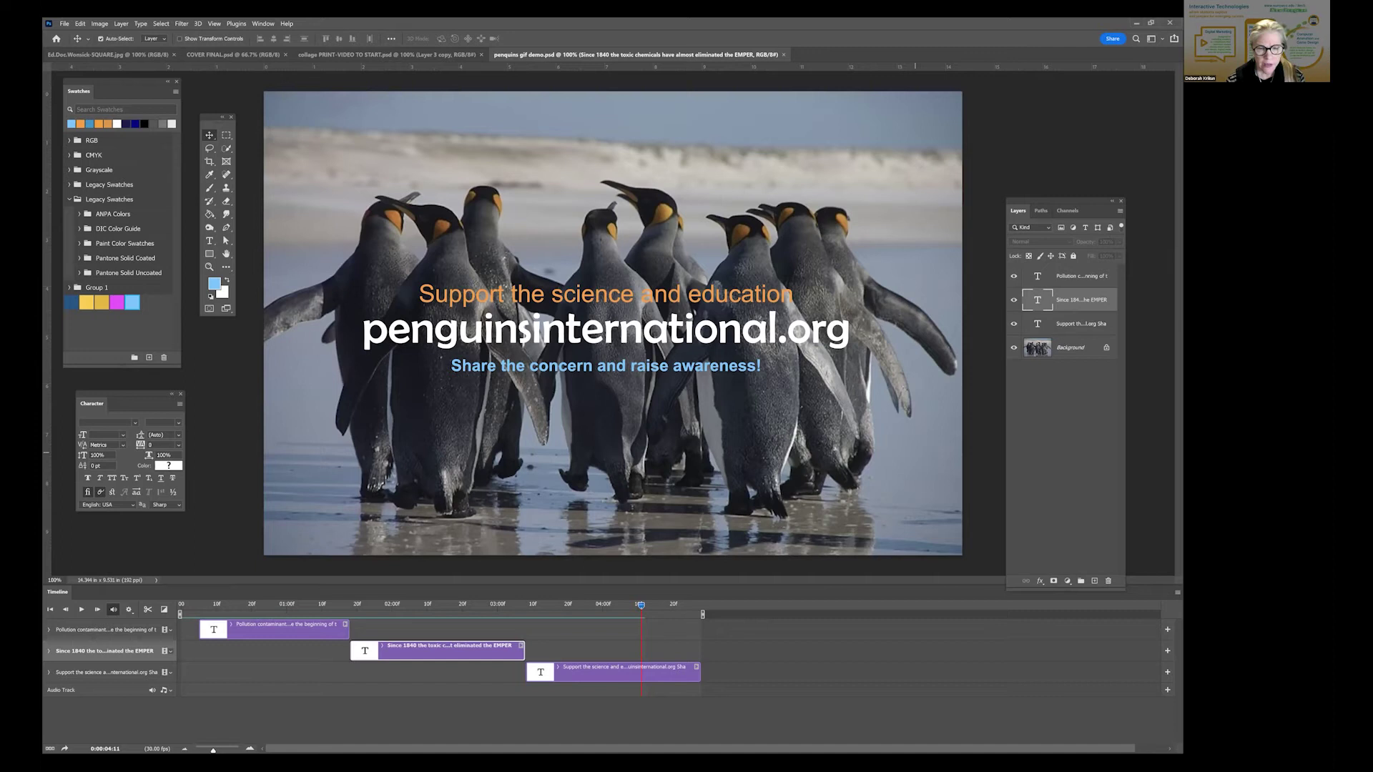
Make the docked Timeline panel taller and shorter again, and undock it as a floating panel over the penguin image
left_click_drag(700, 586, 339, 345)
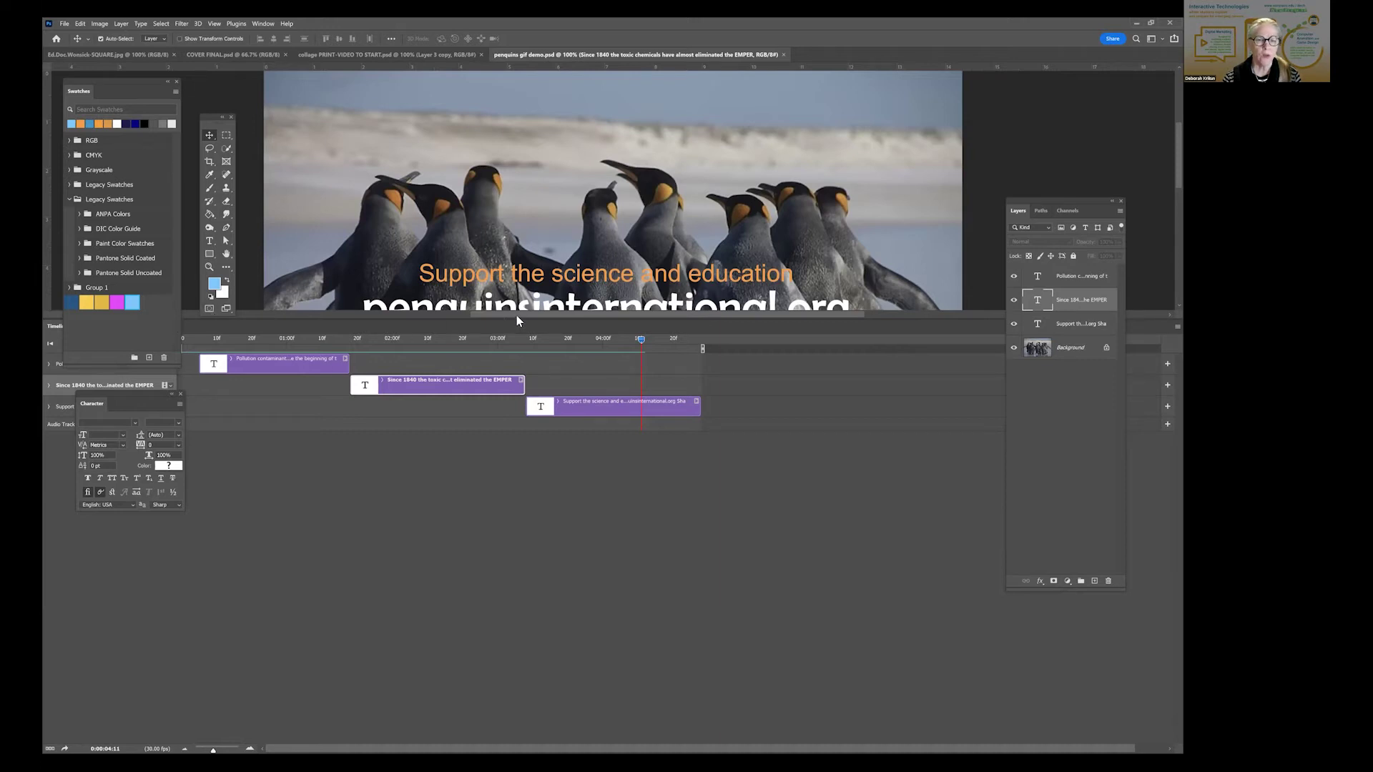
left_click_drag(510, 322, 539, 551)
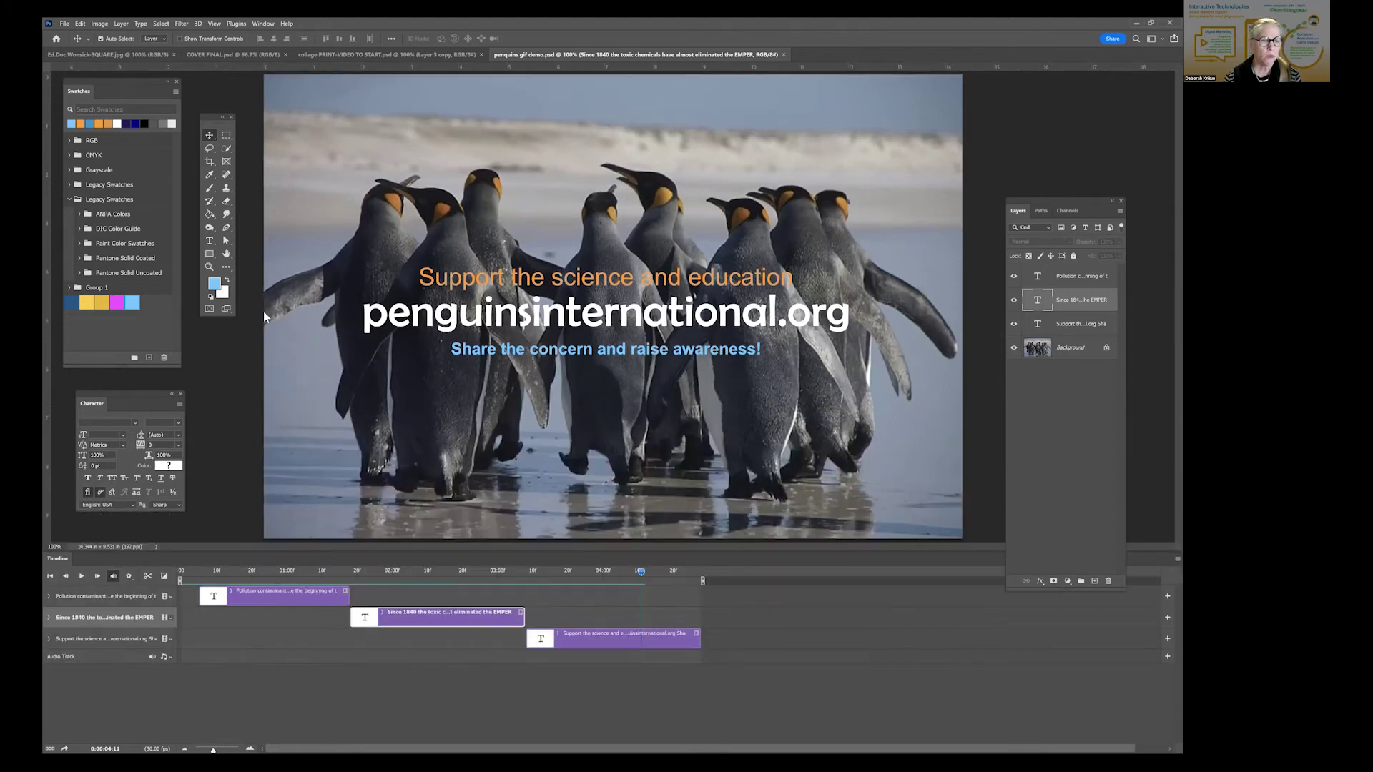
left_click_drag(555, 559, 761, 315)
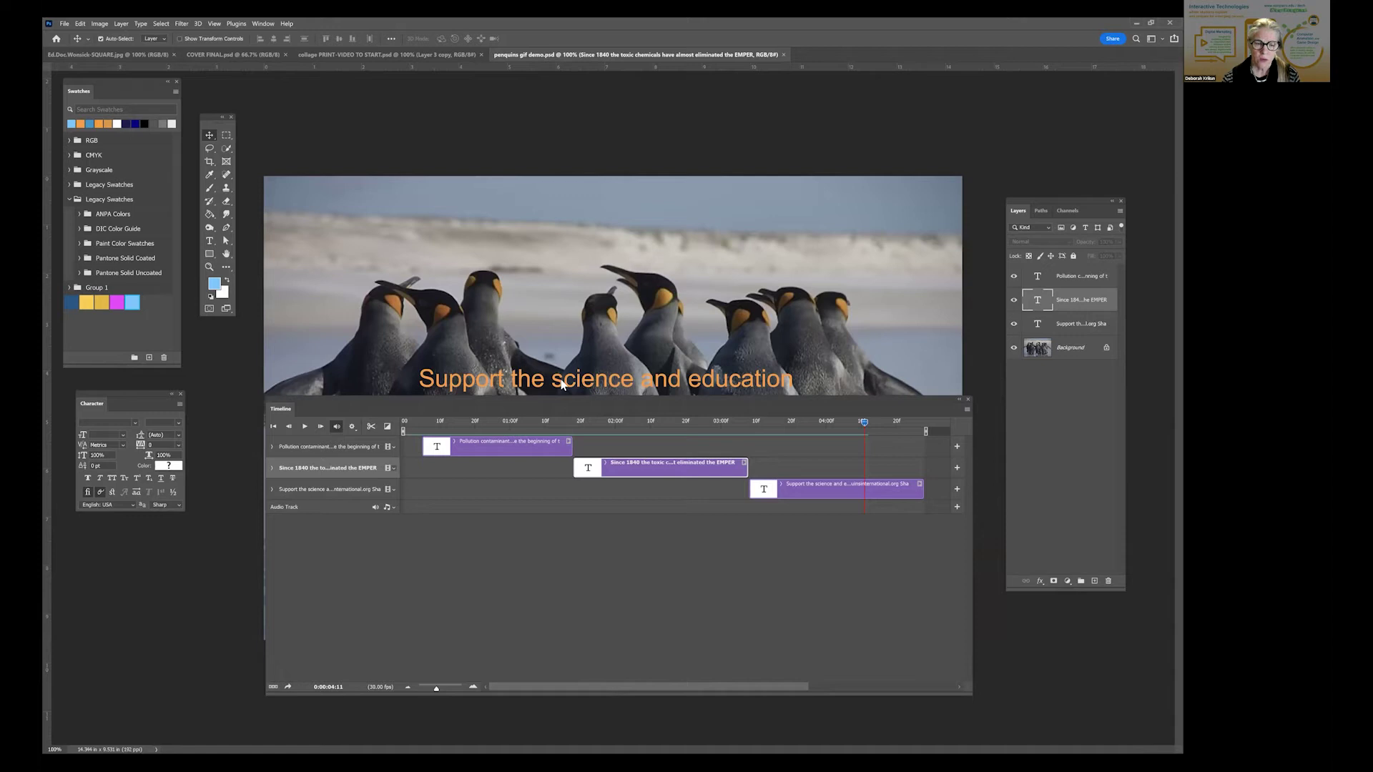
left_click_drag(575, 412, 561, 399)
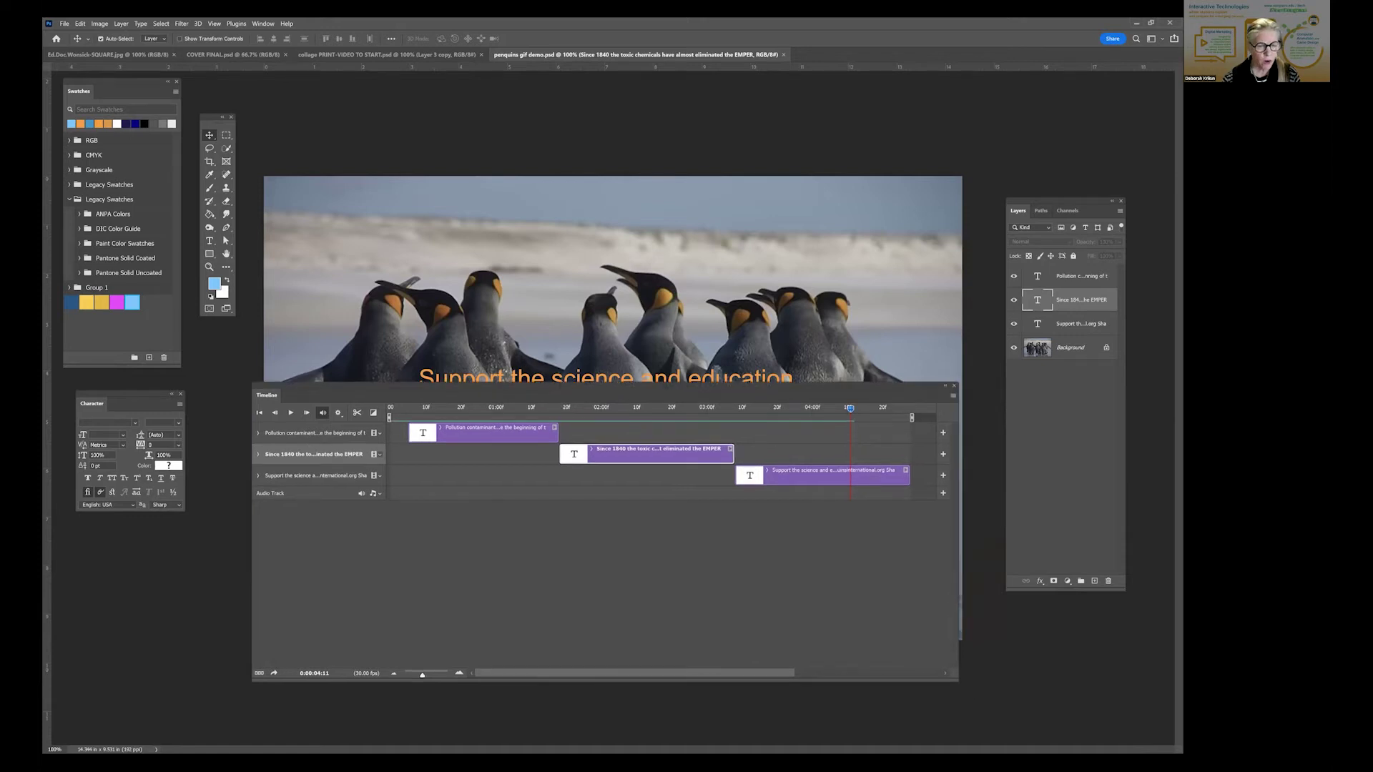
Dock the Timeline panel beneath the penguin canvas again and shrink its height to free space for the image
left_click_drag(571, 426, 550, 743)
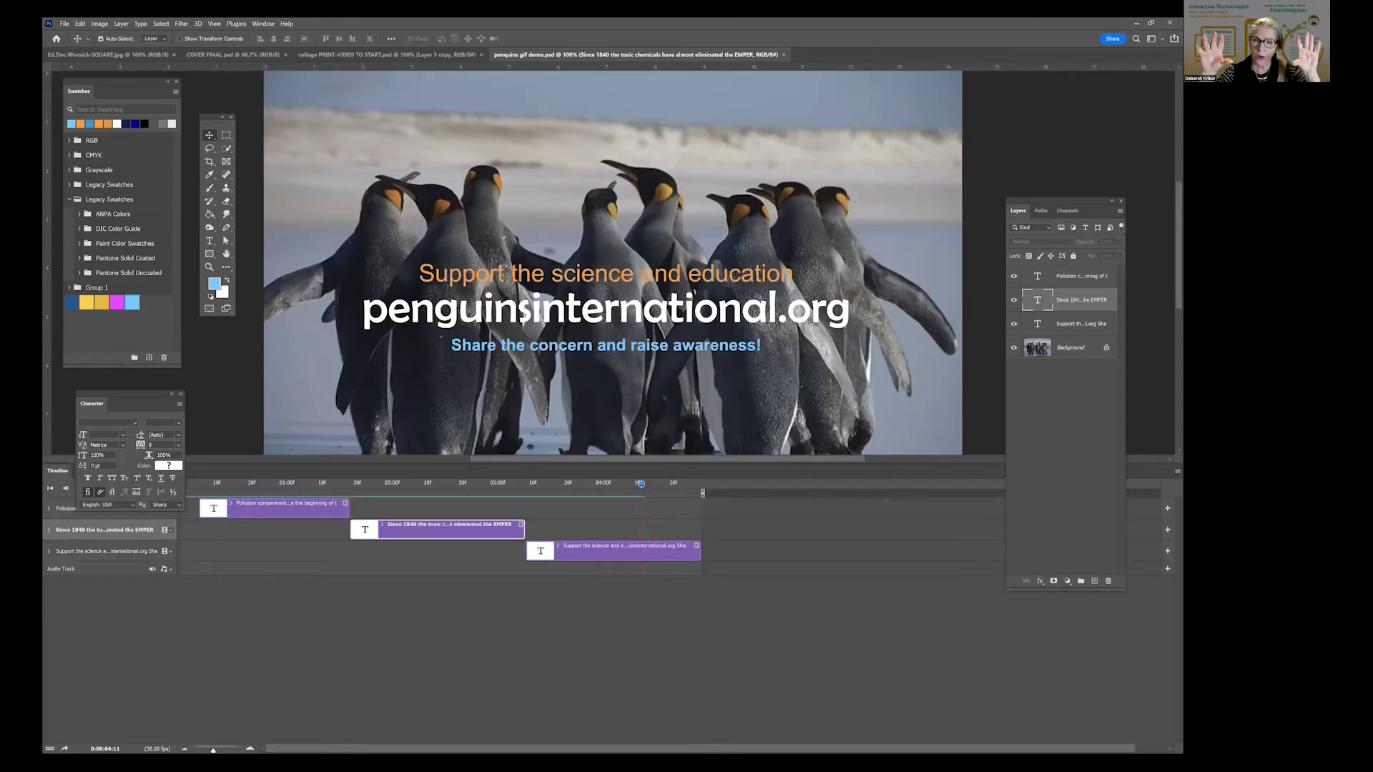
left_click_drag(801, 456, 808, 361)
left_click_drag(808, 521, 829, 294)
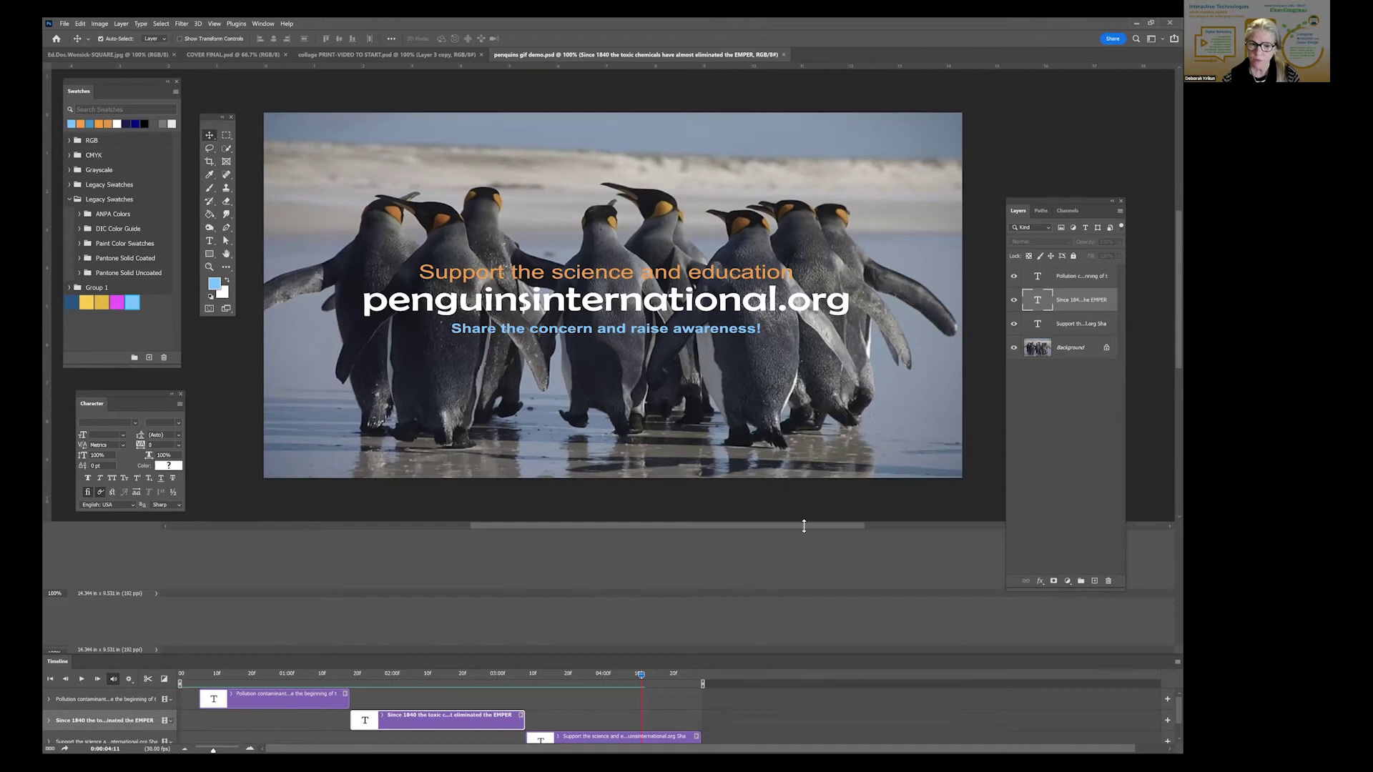
Reduce the height of the docked Timeline panel and zoom the penguin image out to 66.7%
left_click_drag(803, 526, 805, 590)
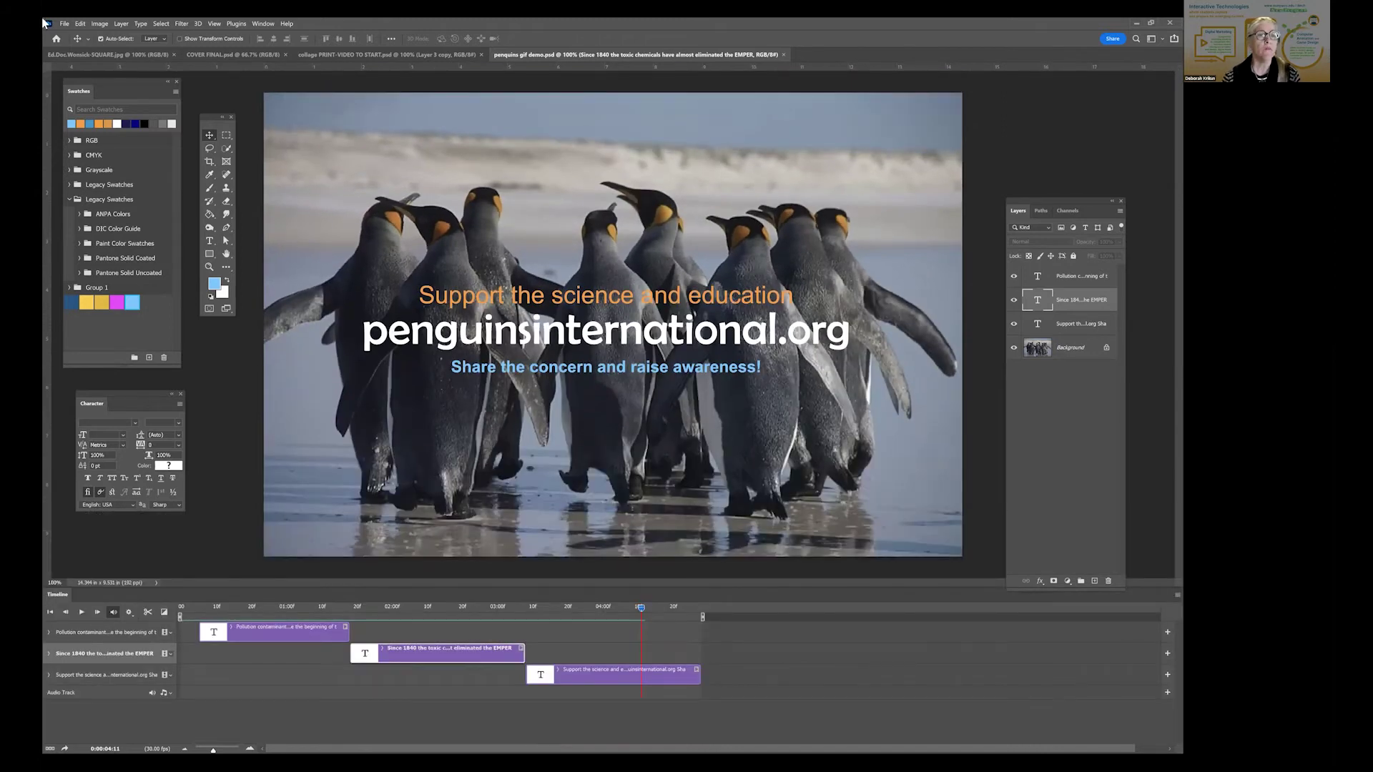
left_click(214, 24)
left_click(230, 123)
key("ctrl+minus")
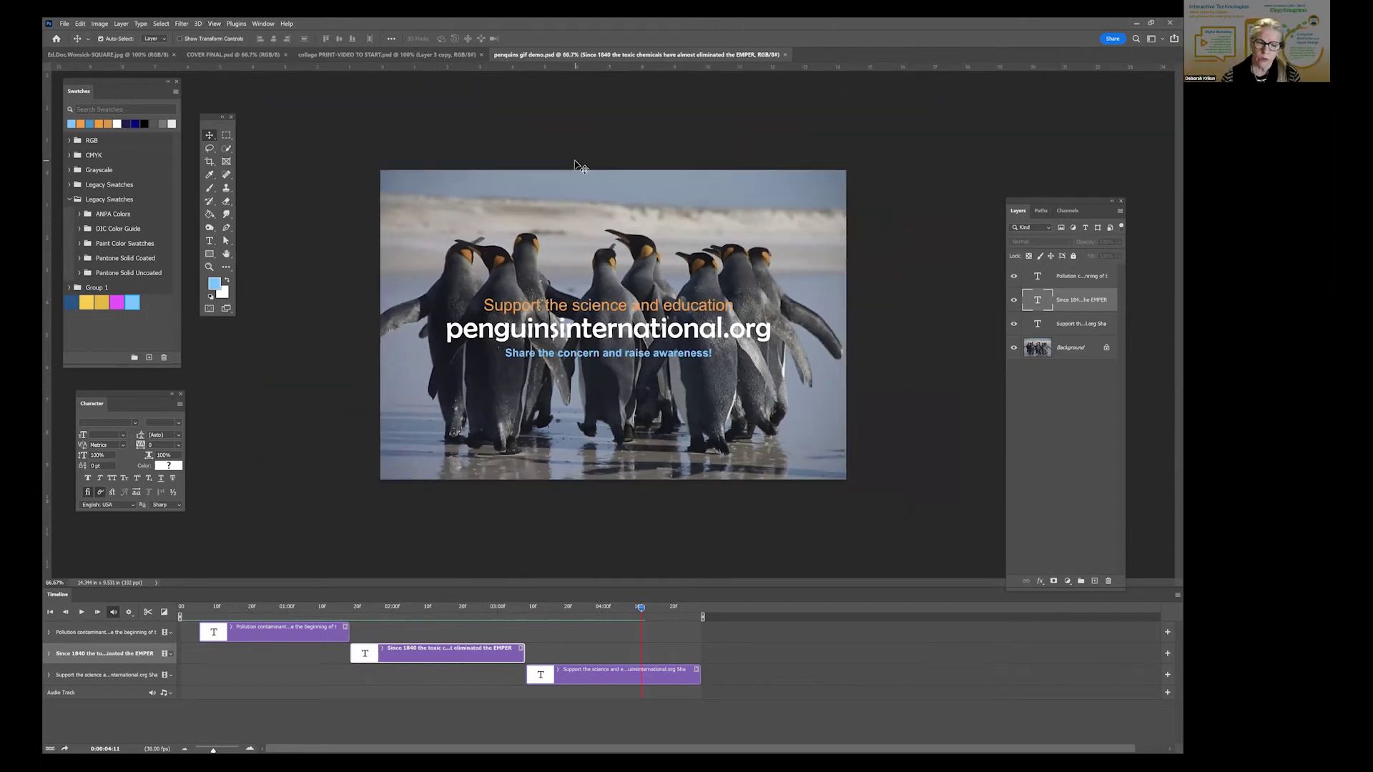
Make the Timeline panel taller and move the floating Character and Layers panels up so they sit clear above it
left_click_drag(694, 590, 696, 509)
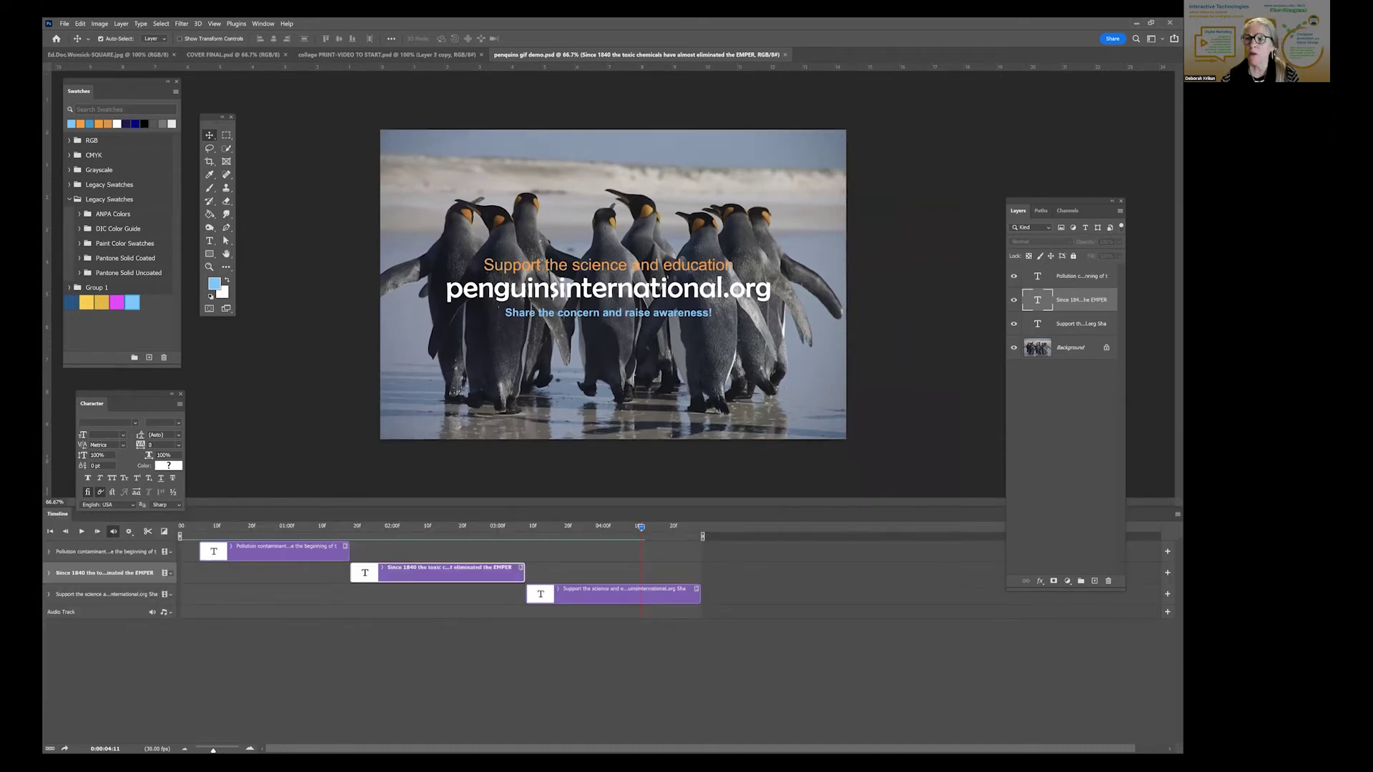
left_click_drag(125, 395, 322, 120)
left_click_drag(1058, 201, 979, 110)
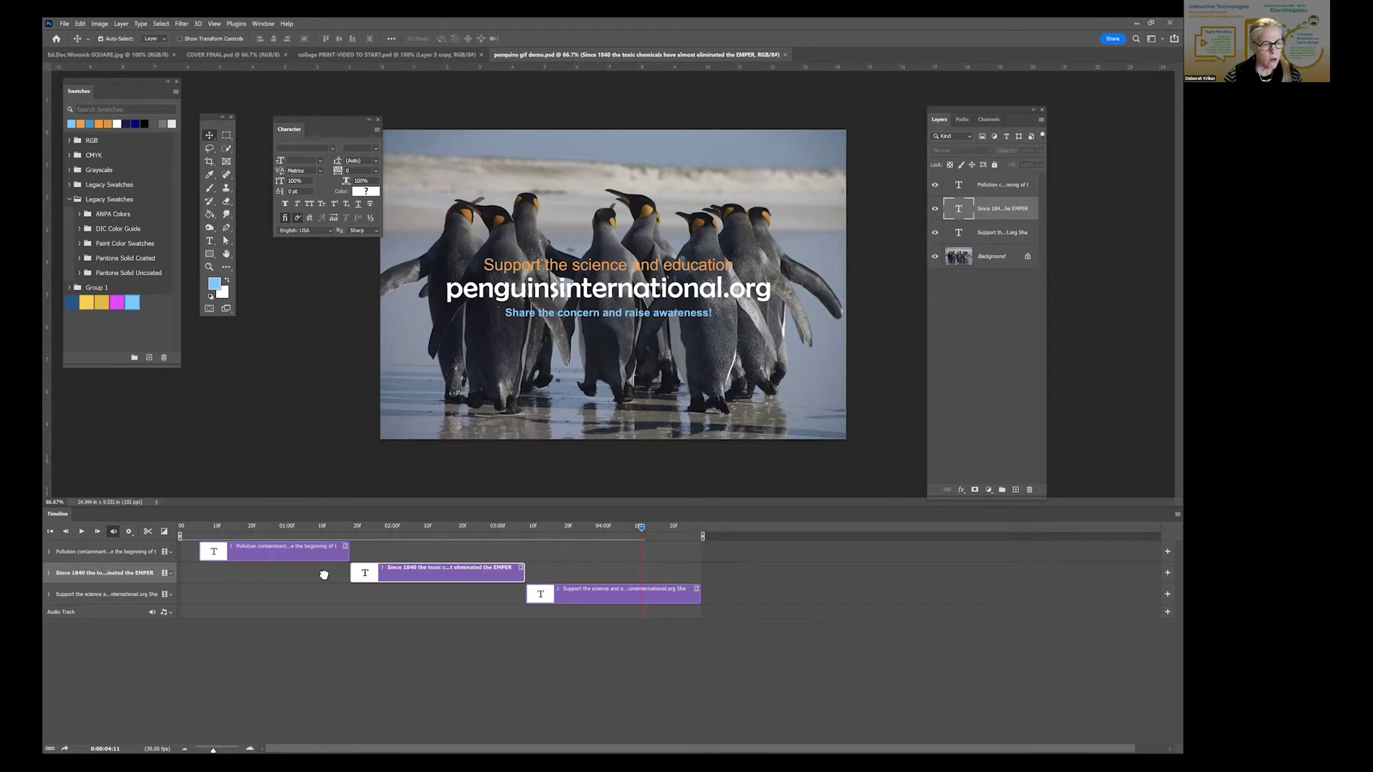
Move the Since 1840 and Support the science text clips back so they start together with the Pollution contaminants clip
left_click_drag(486, 573, 336, 576)
left_click(539, 596)
left_click_drag(539, 597, 296, 553)
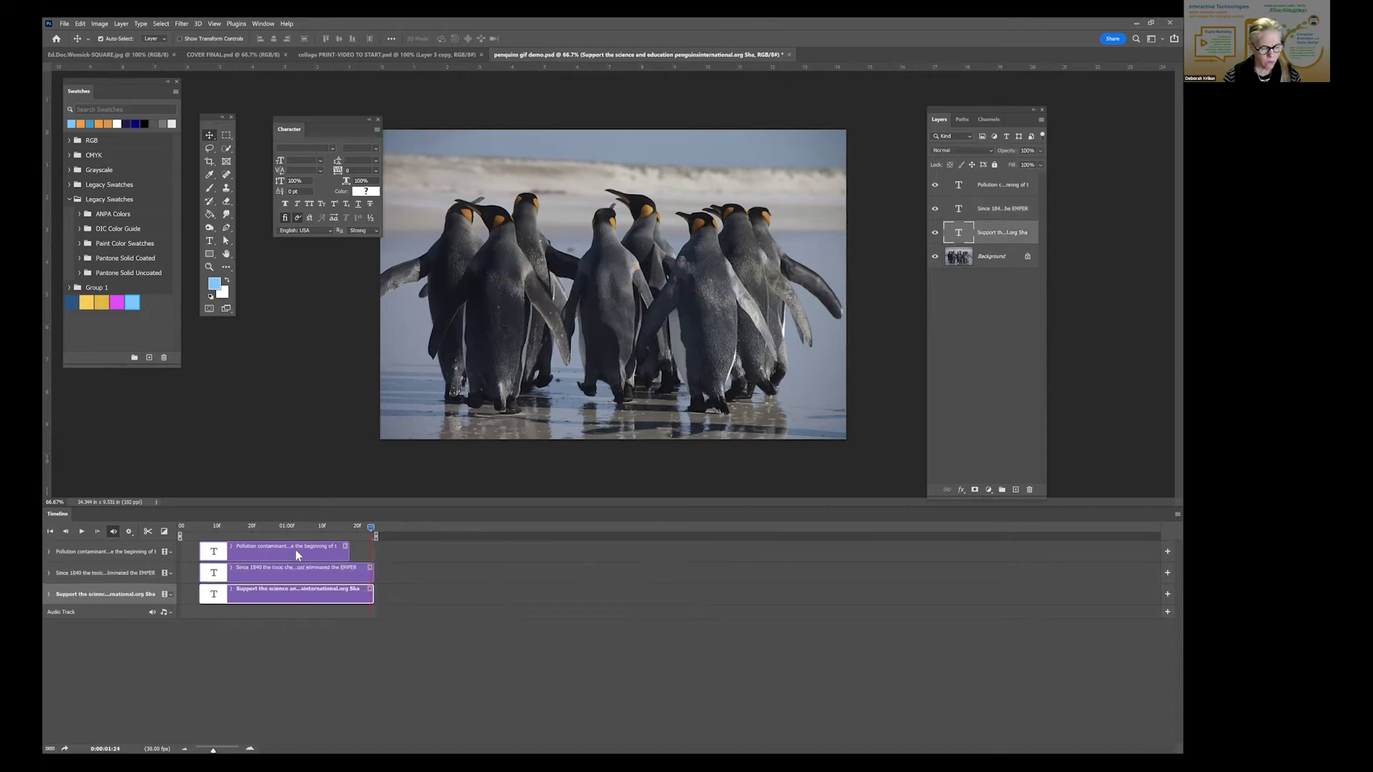
Move all three text clips together to the timeline's start, and extend the Pollution contaminants clip to end with the other two
left_click(296, 554)
left_click(296, 569, "shift")
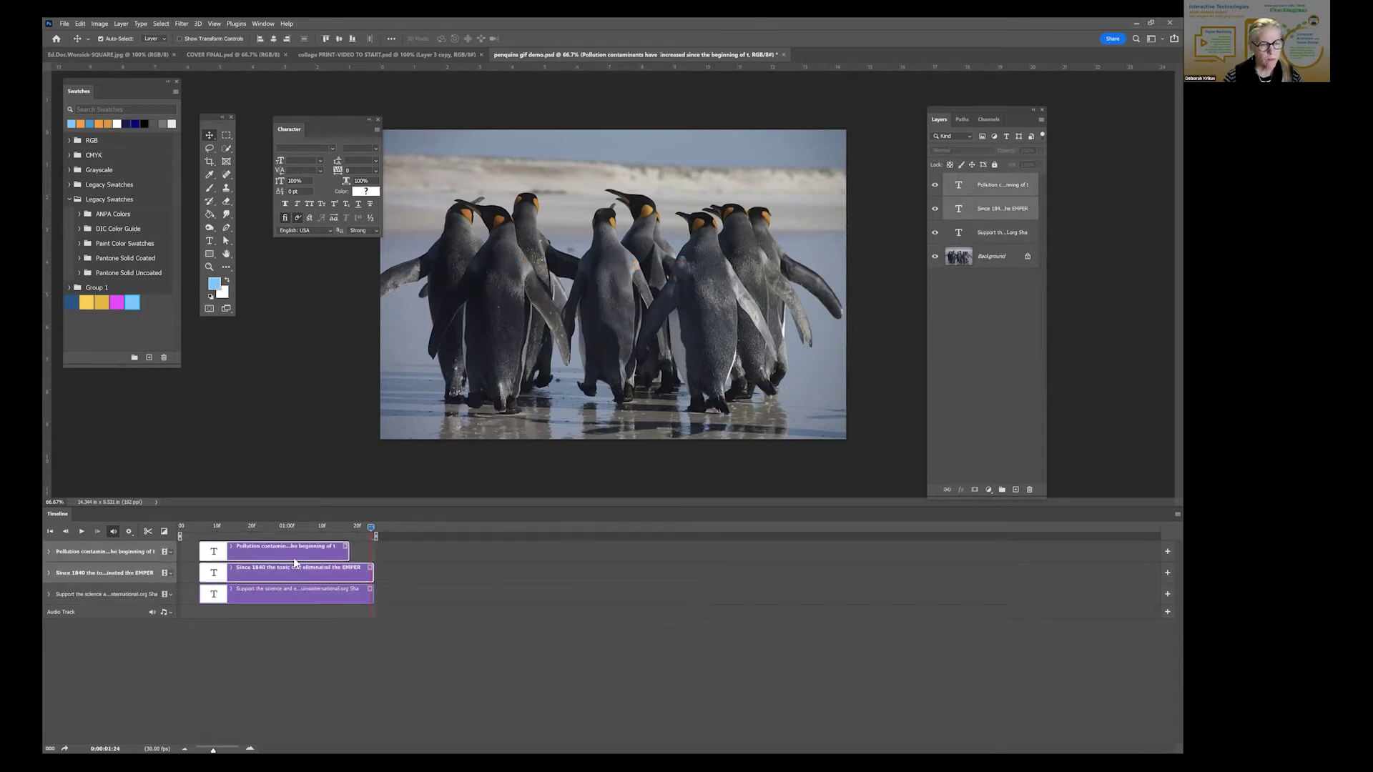
key("ctrl+alt+a")
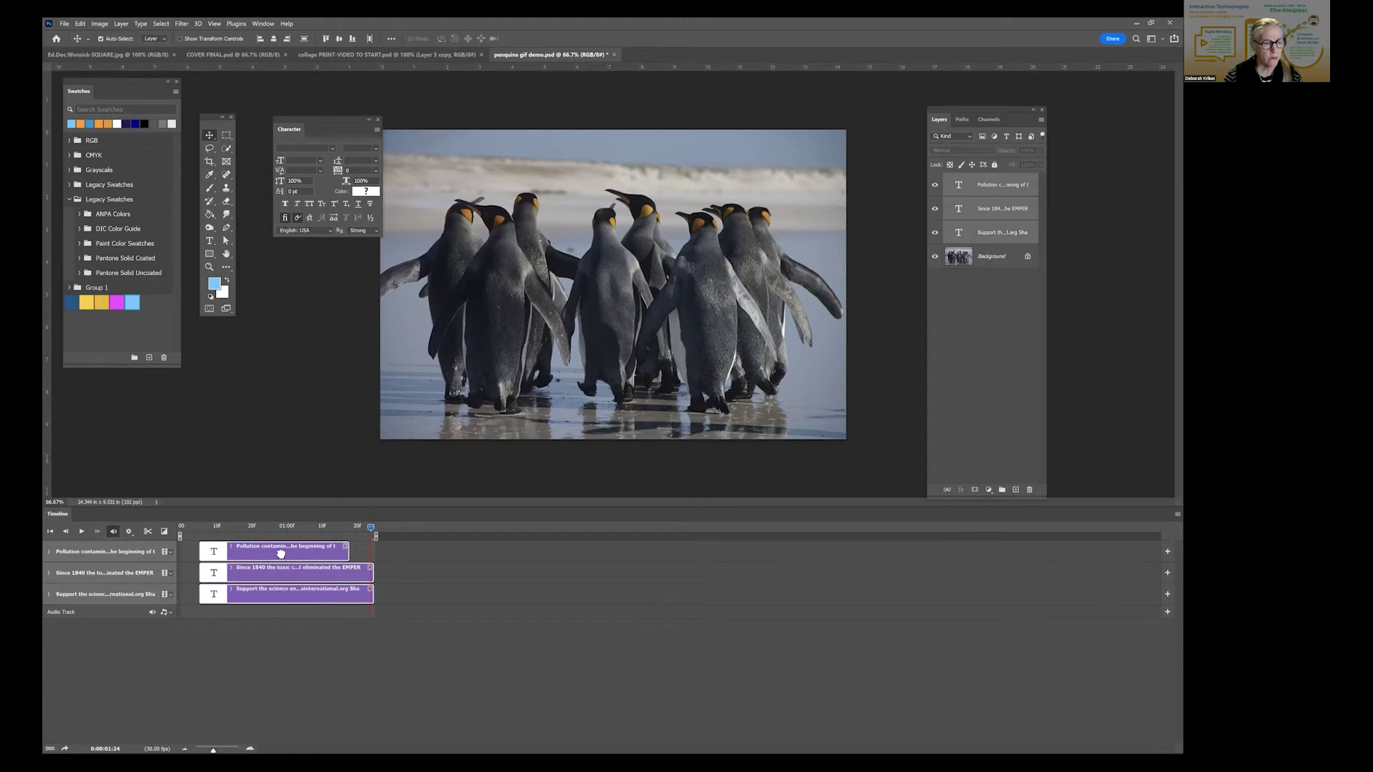
left_click_drag(281, 553, 263, 553)
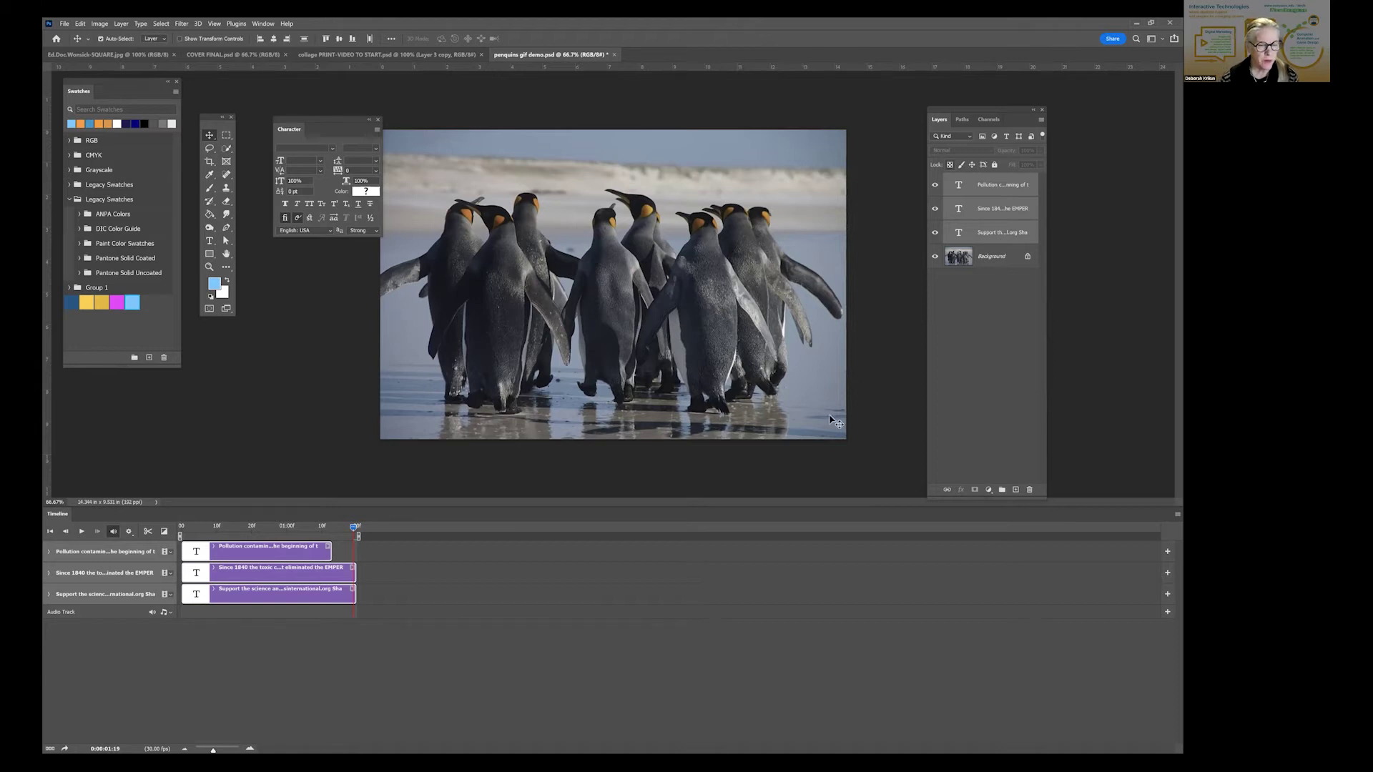
left_click(987, 343)
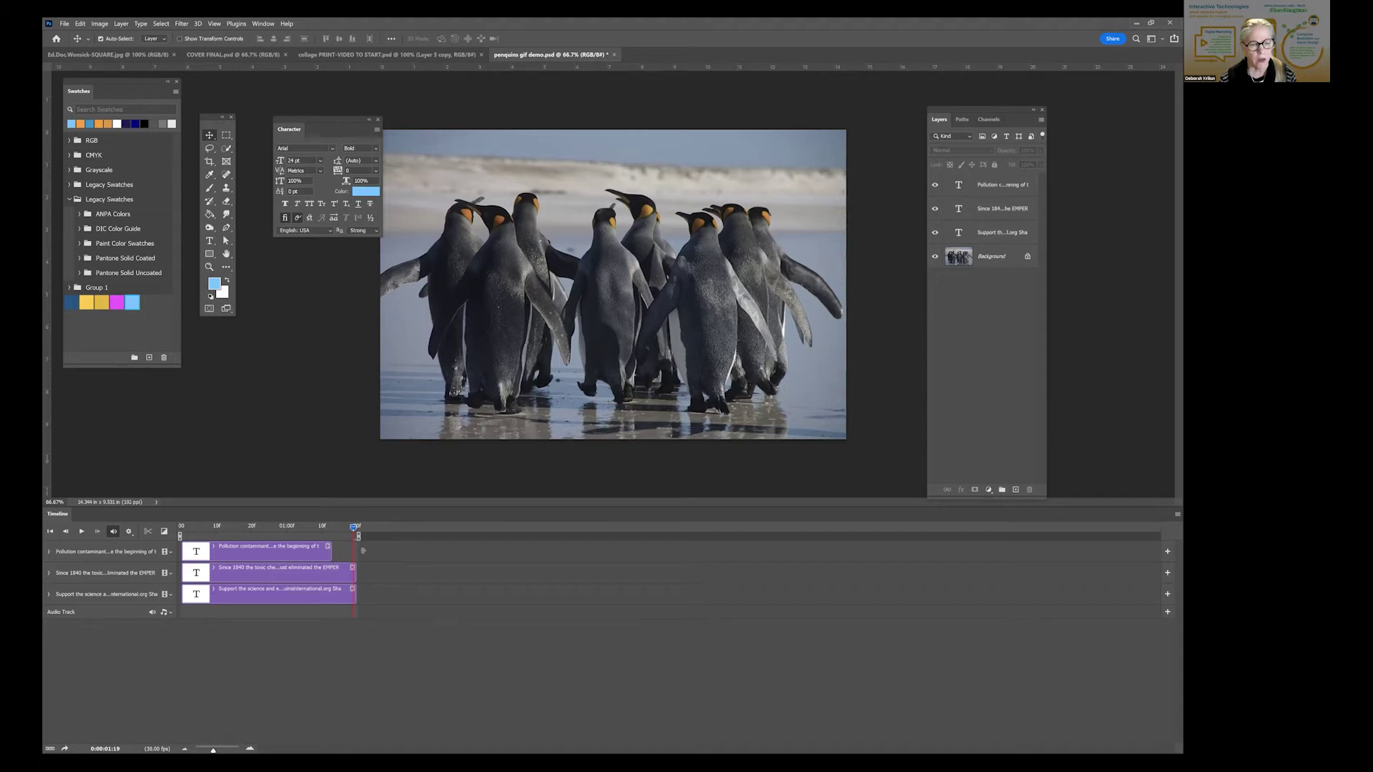
left_click_drag(363, 551, 358, 548)
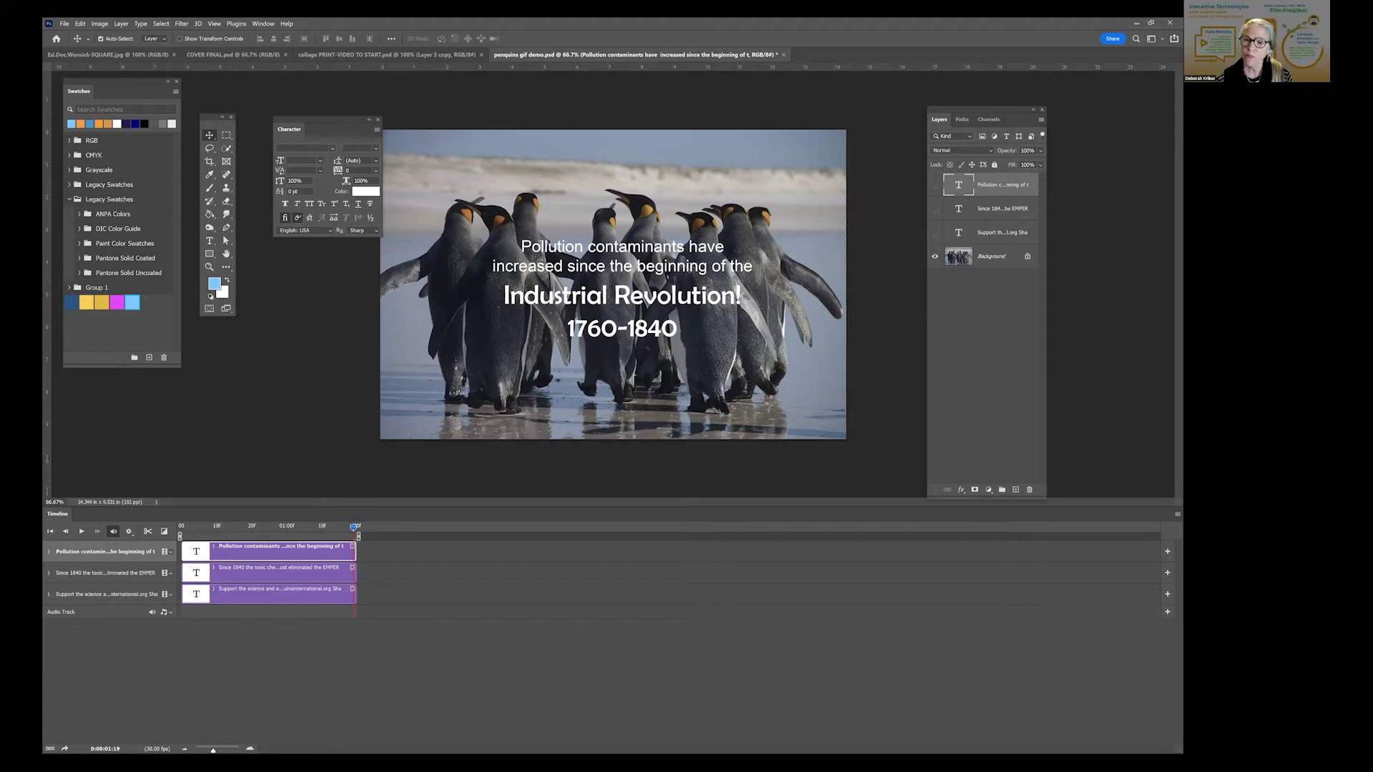
Show the text layers one at a time over the penguin background to compare their placement, and clear the guides
left_click(934, 184)
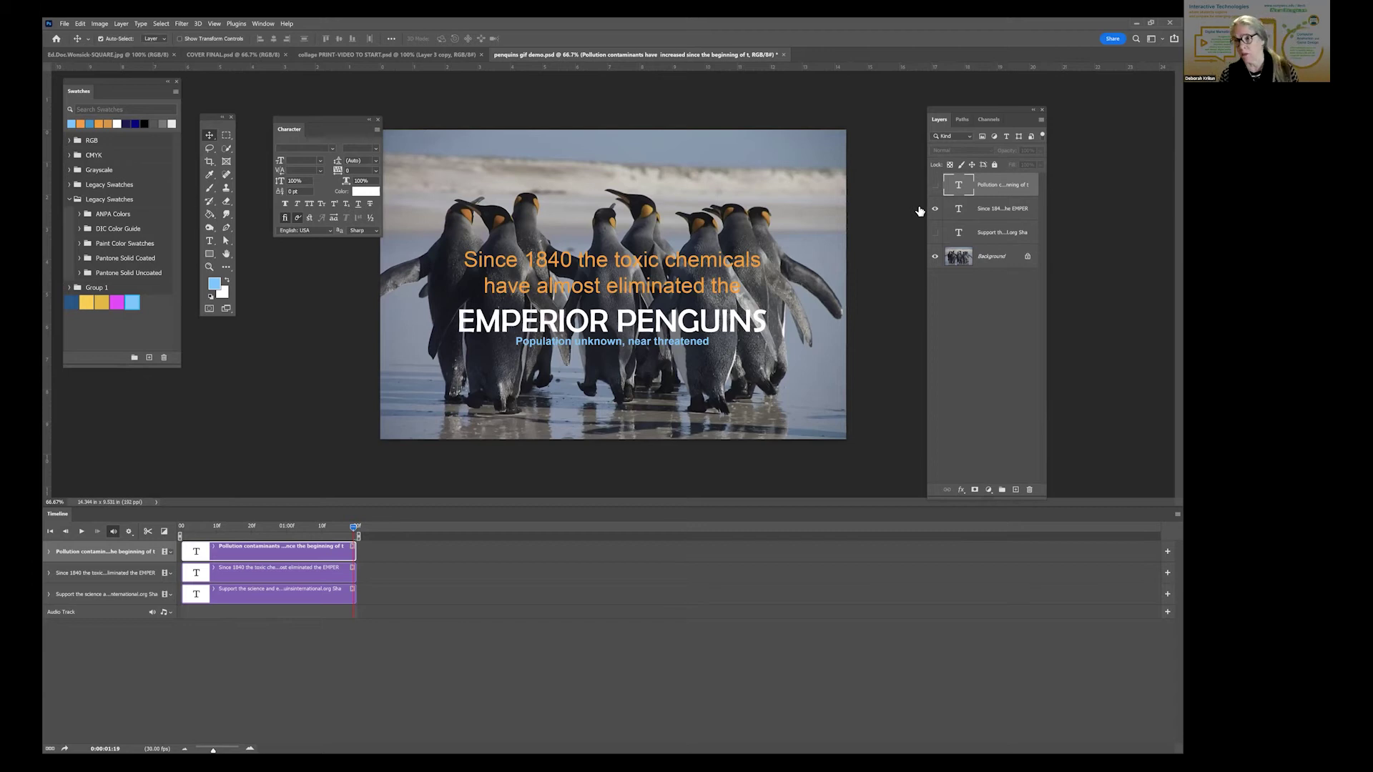
left_click(920, 210)
left_click(919, 235)
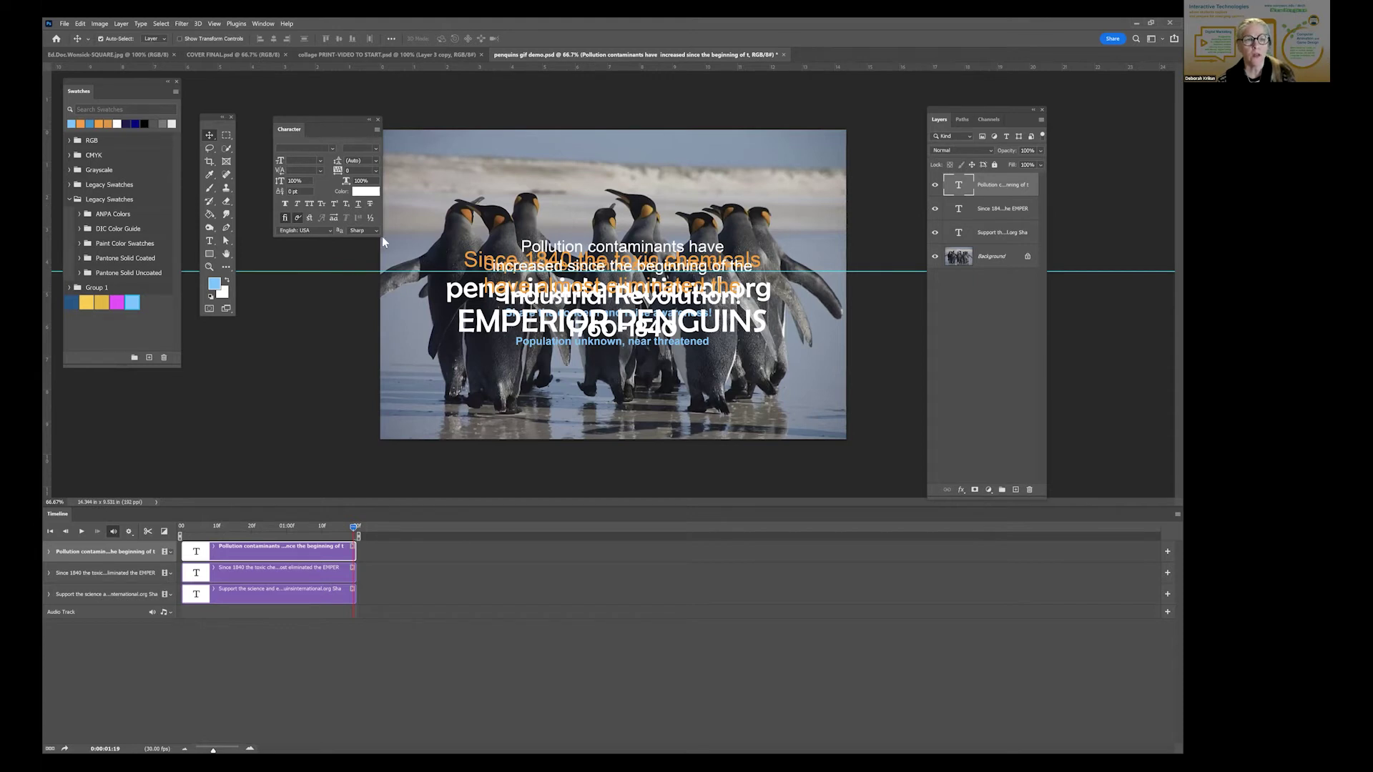
left_click(215, 24)
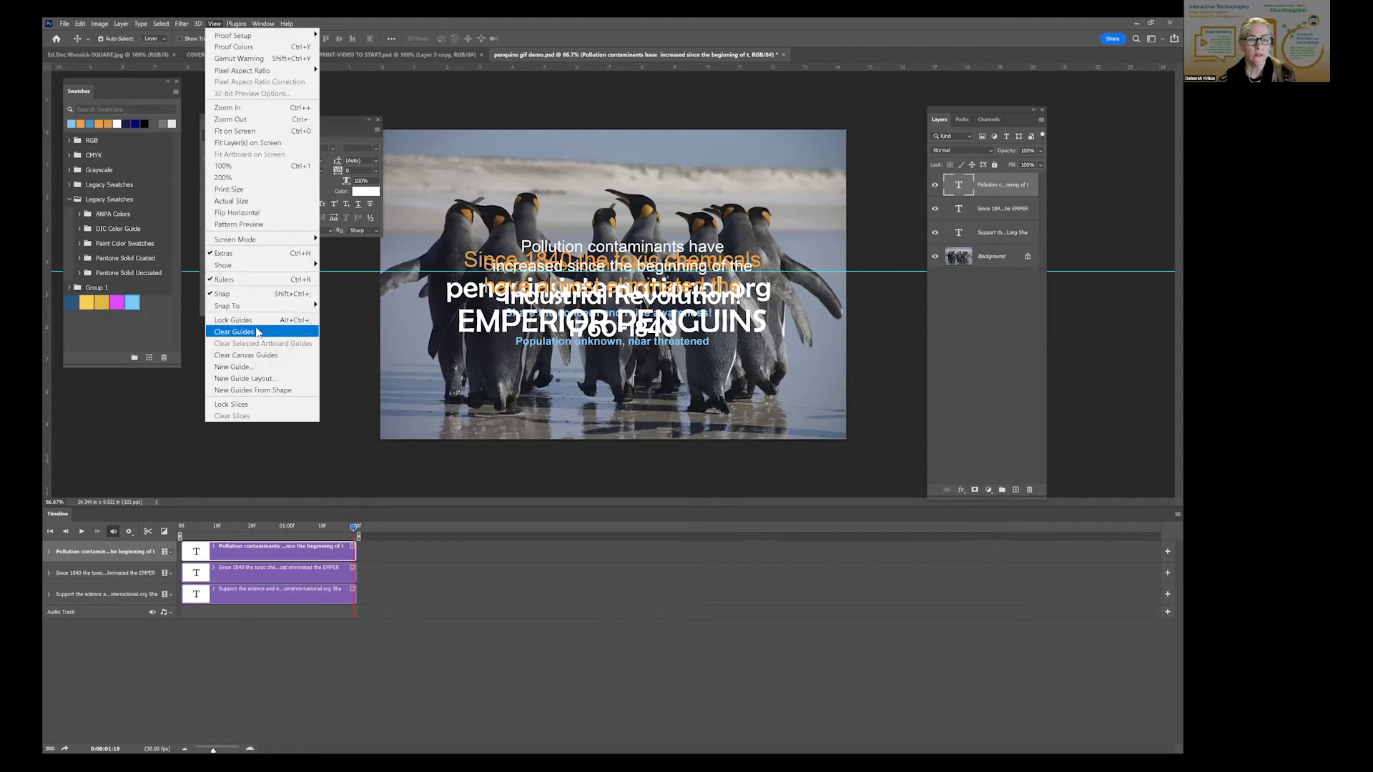
left_click(258, 333)
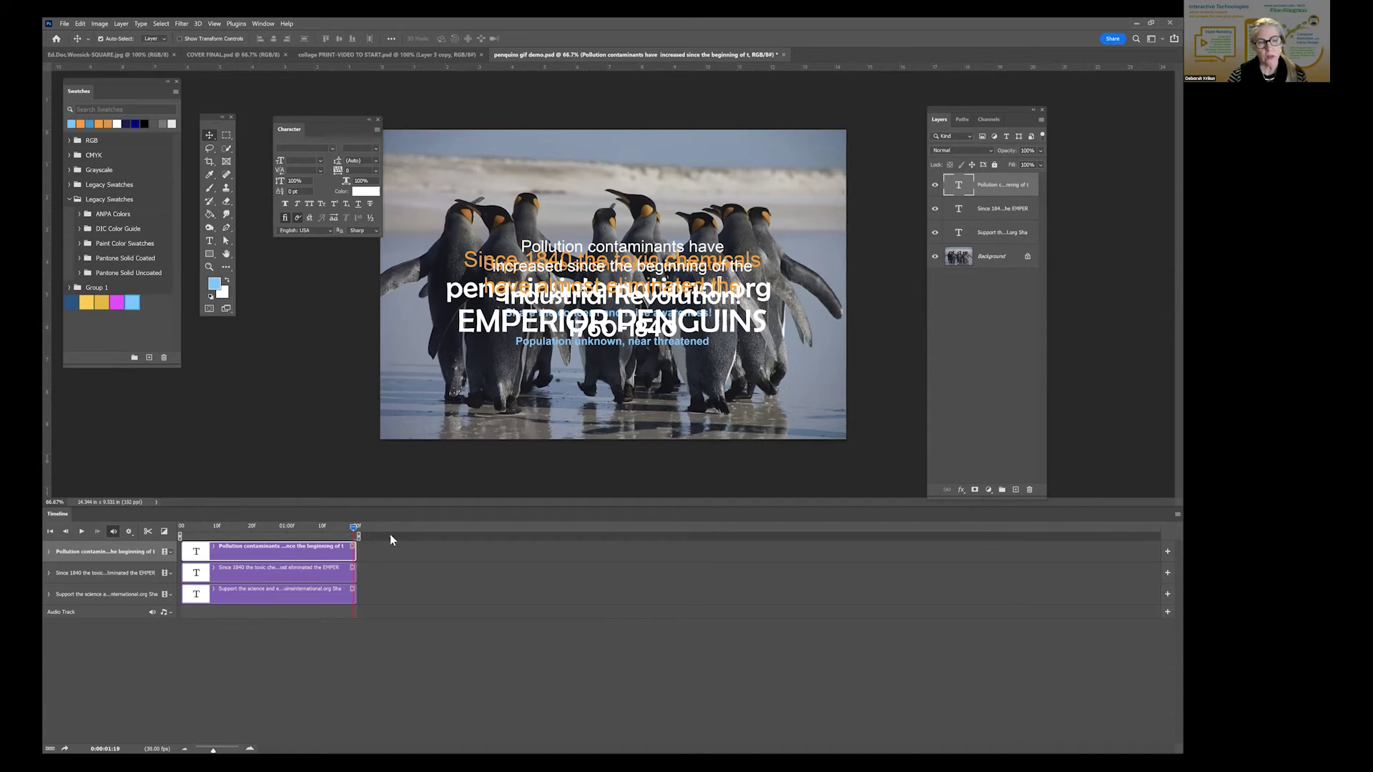
Stagger the three text clips end to end on the timeline and play the animation from the start
left_click(234, 566)
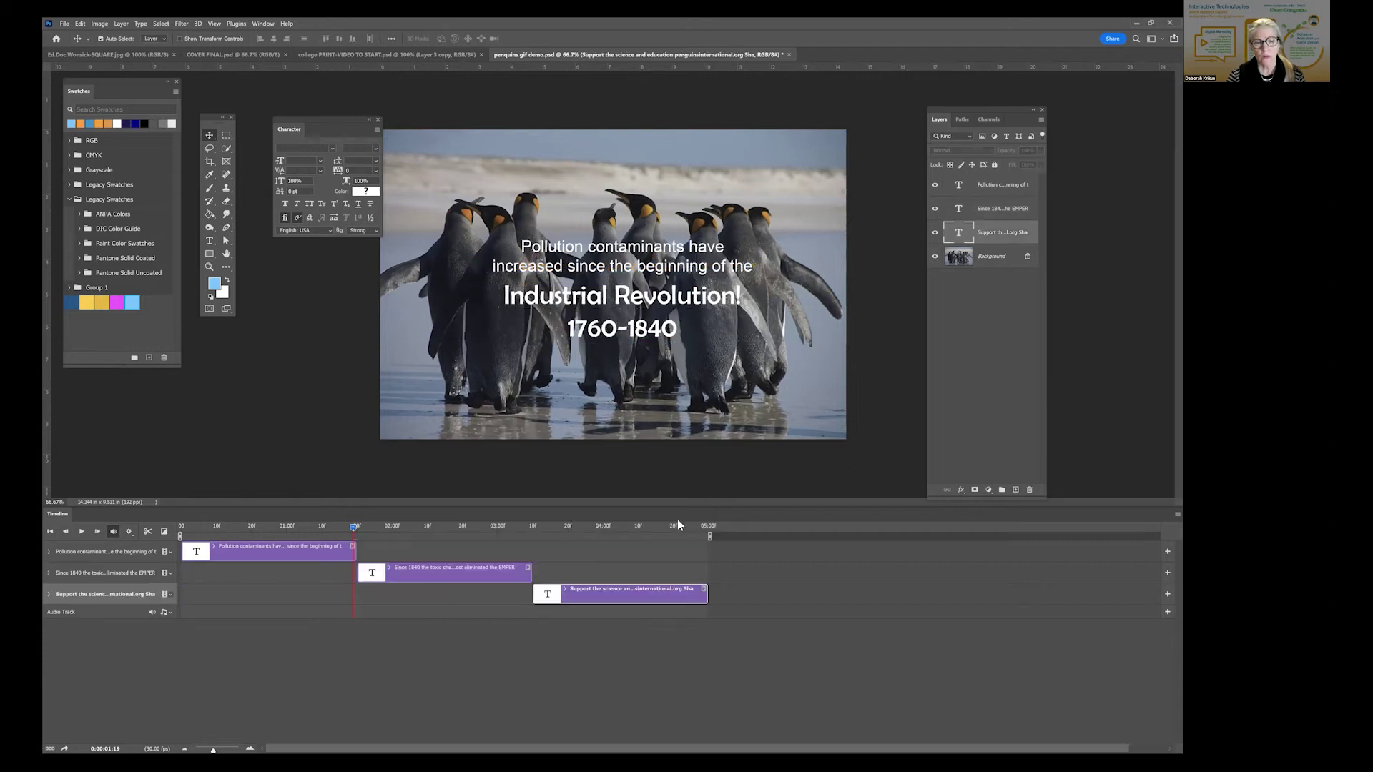
left_click(48, 530)
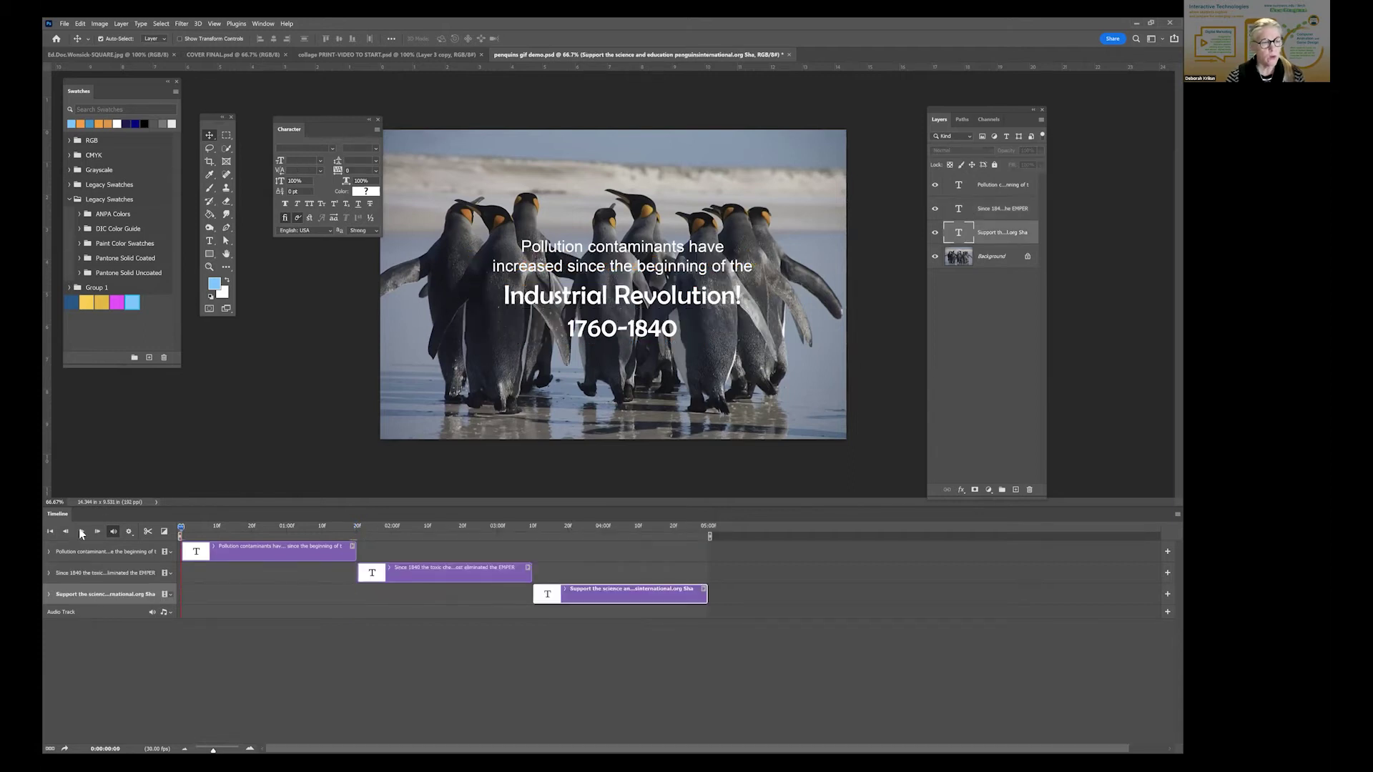
left_click(80, 531)
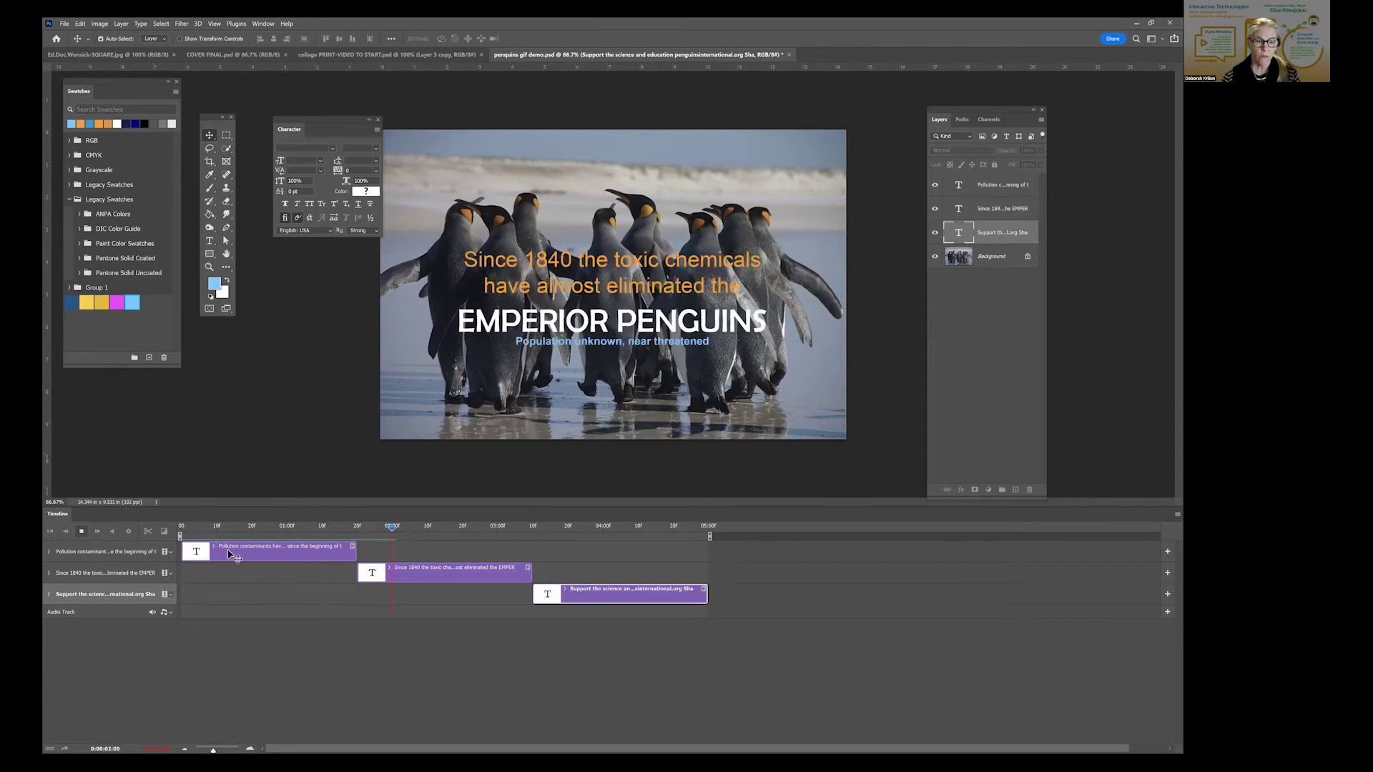
left_click(81, 531)
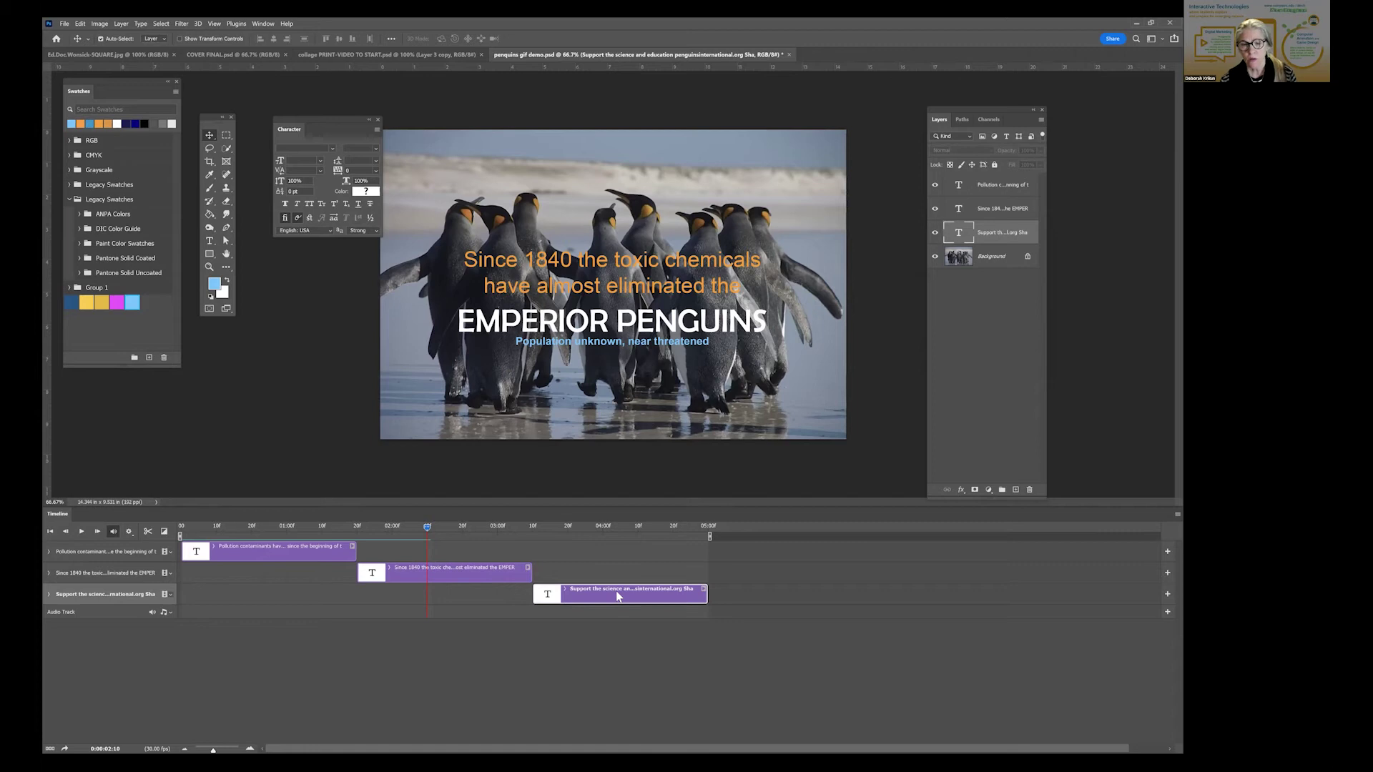
Shift the Support clip to start at about 04:10f and the Since 1840 clip at 02:10f, and extend the Pollution clip to about 02:04f
left_click_drag(675, 590, 781, 590)
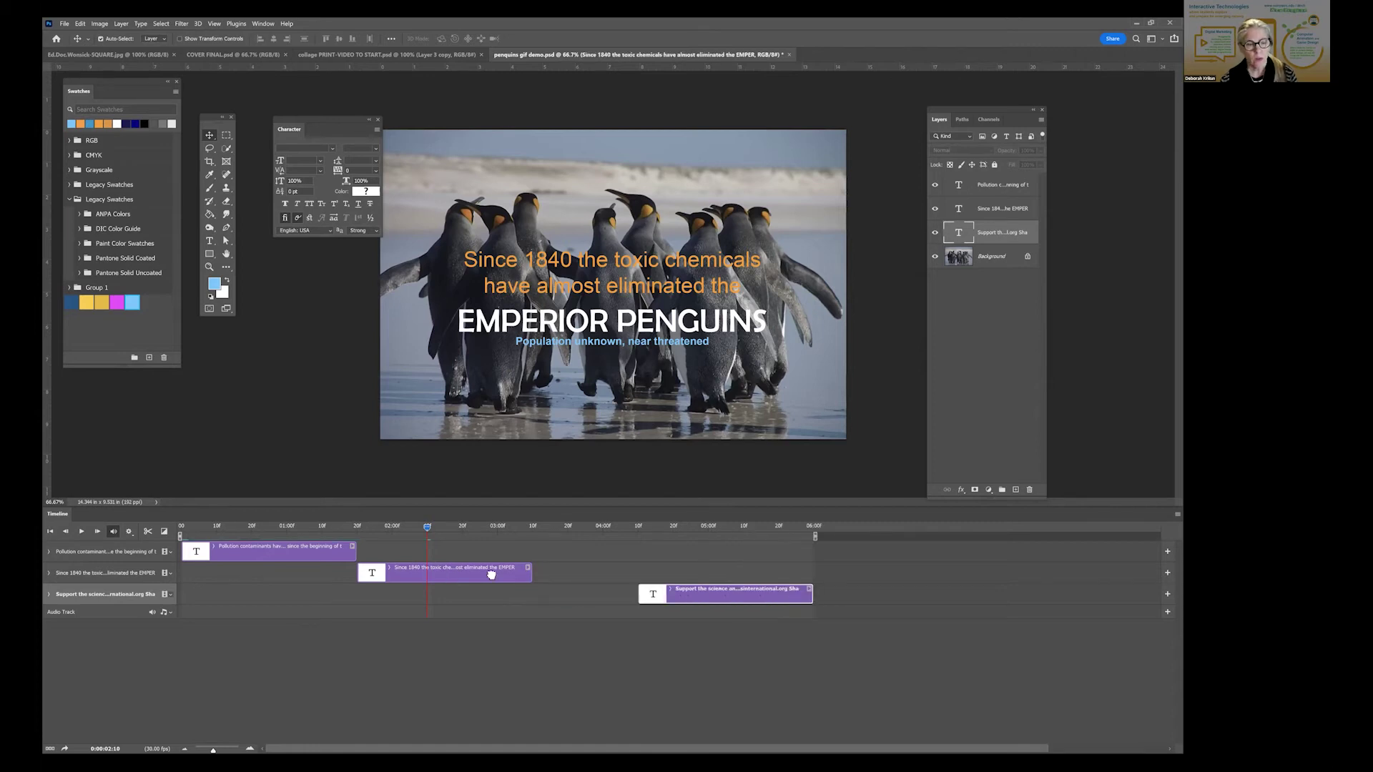
left_click_drag(491, 572, 560, 572)
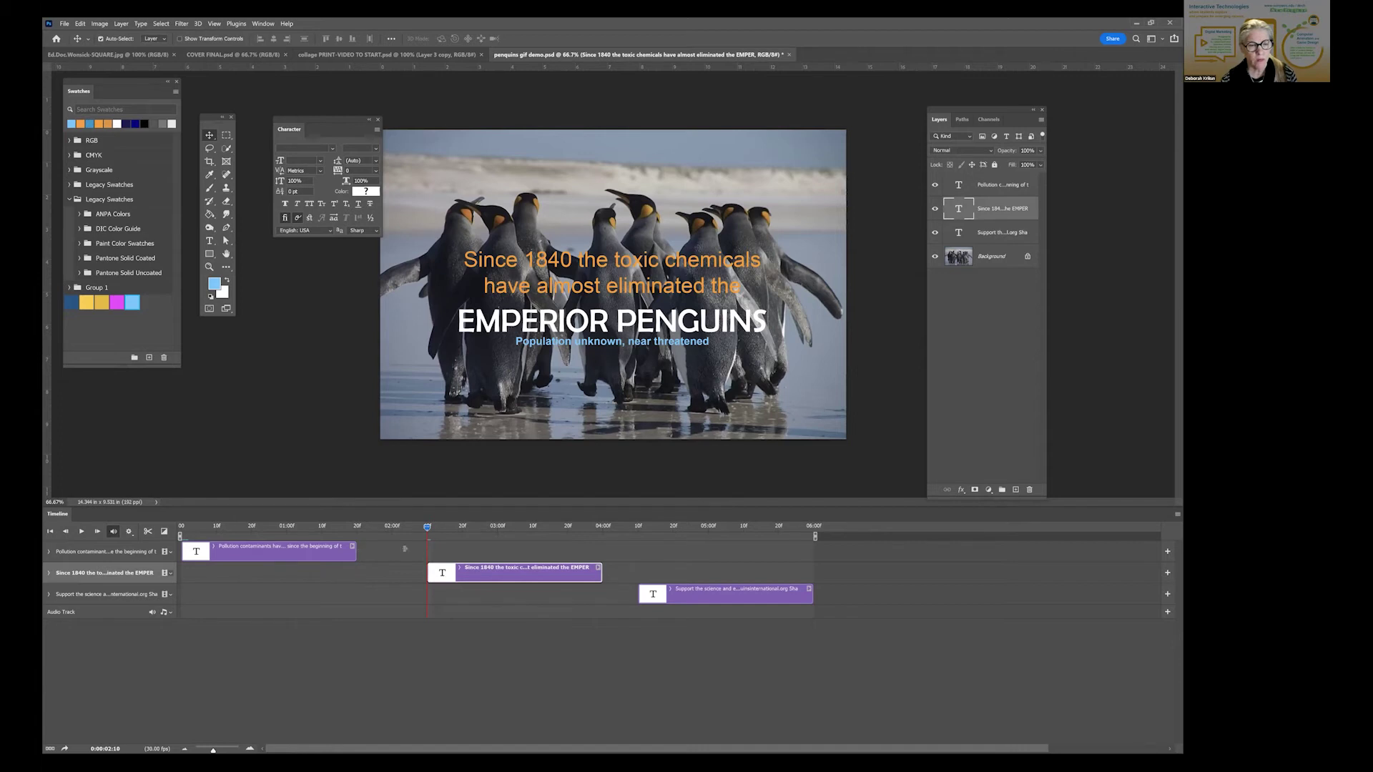
left_click_drag(354, 551, 405, 549)
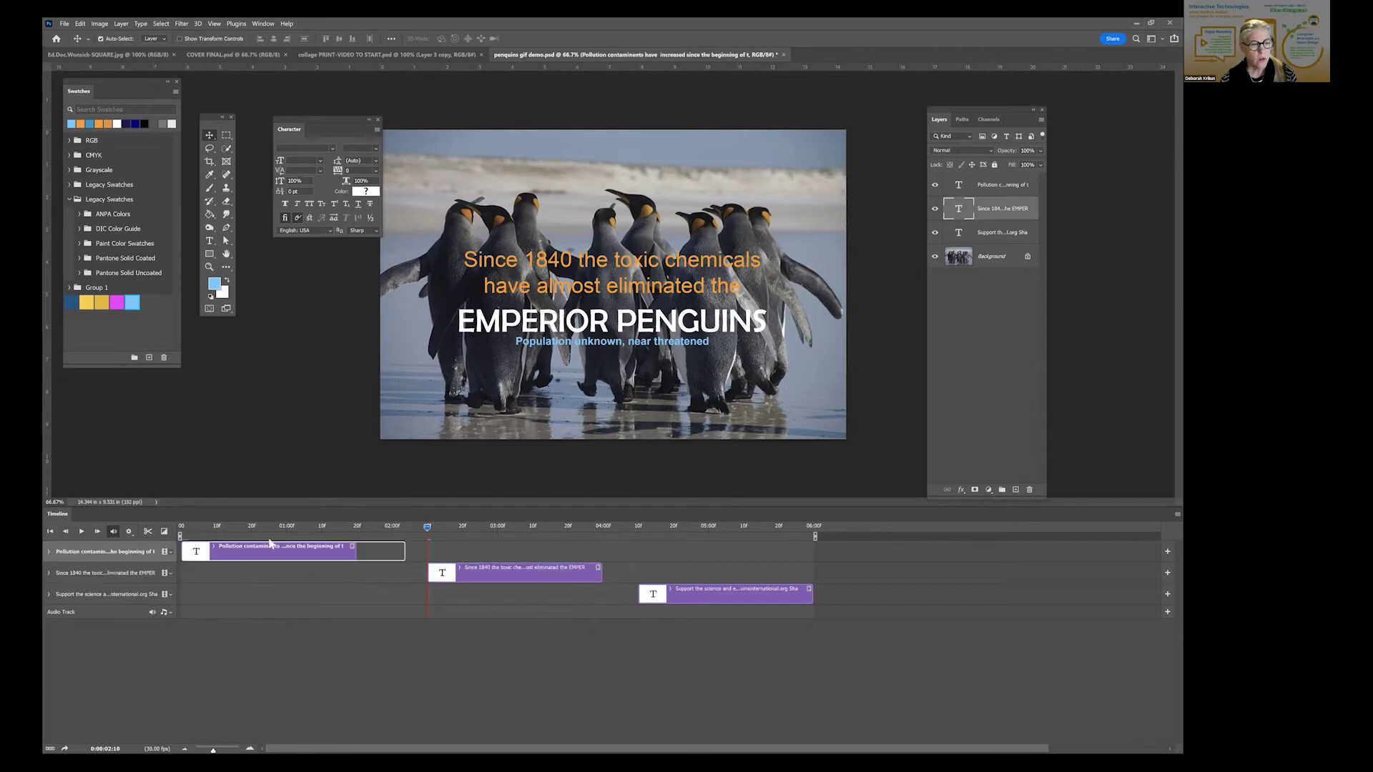
Play the animation from the start and move the Since 1840 clip back to begin directly after the Pollution clip
left_click(50, 531)
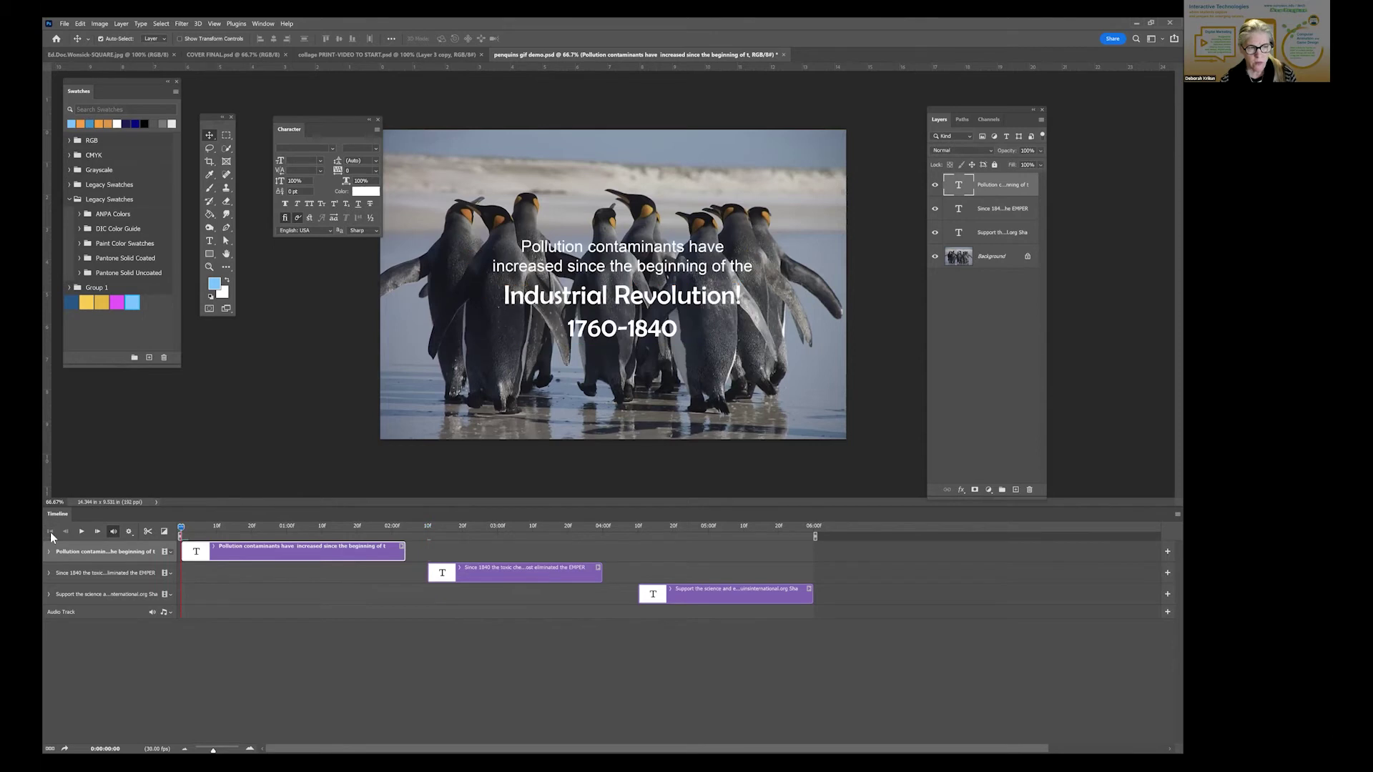
left_click(84, 531)
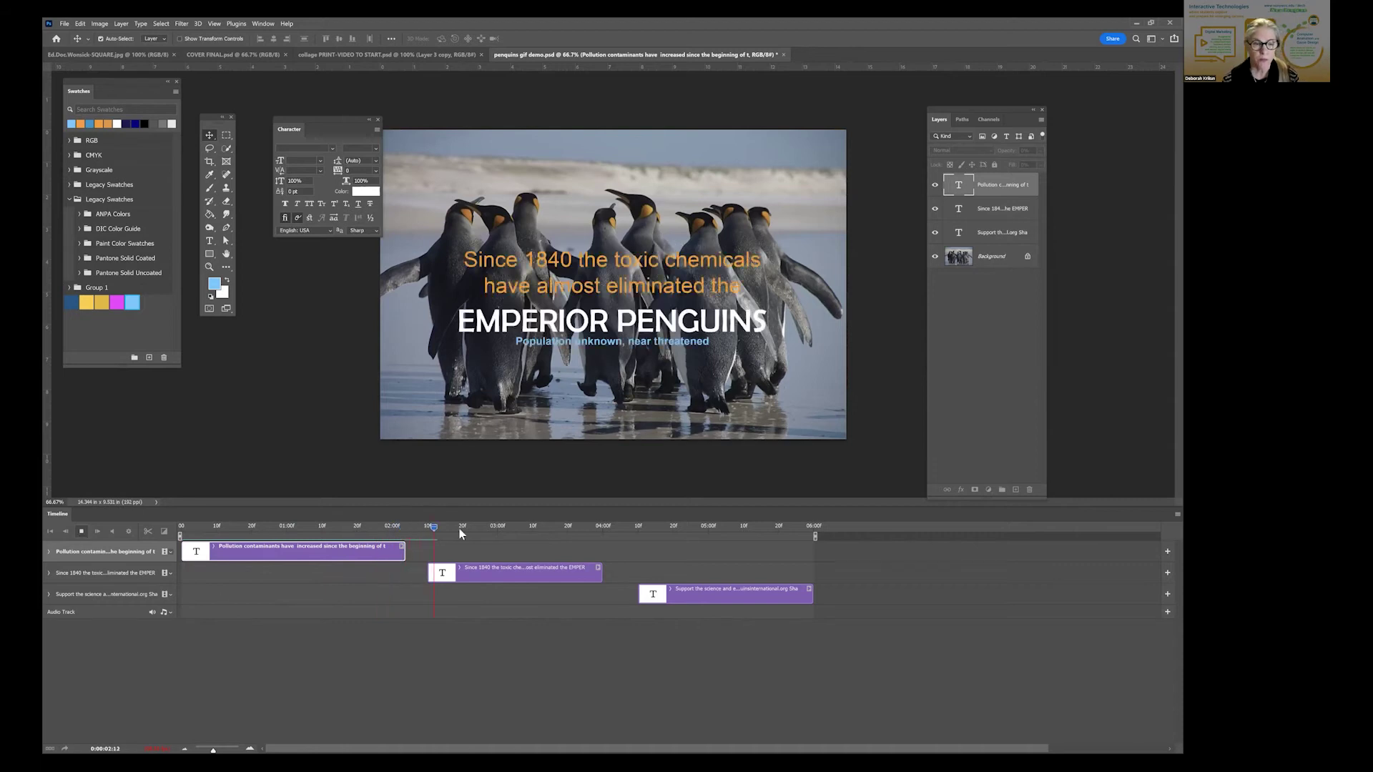
left_click(505, 529)
left_click(469, 571)
left_click_drag(465, 573, 444, 572)
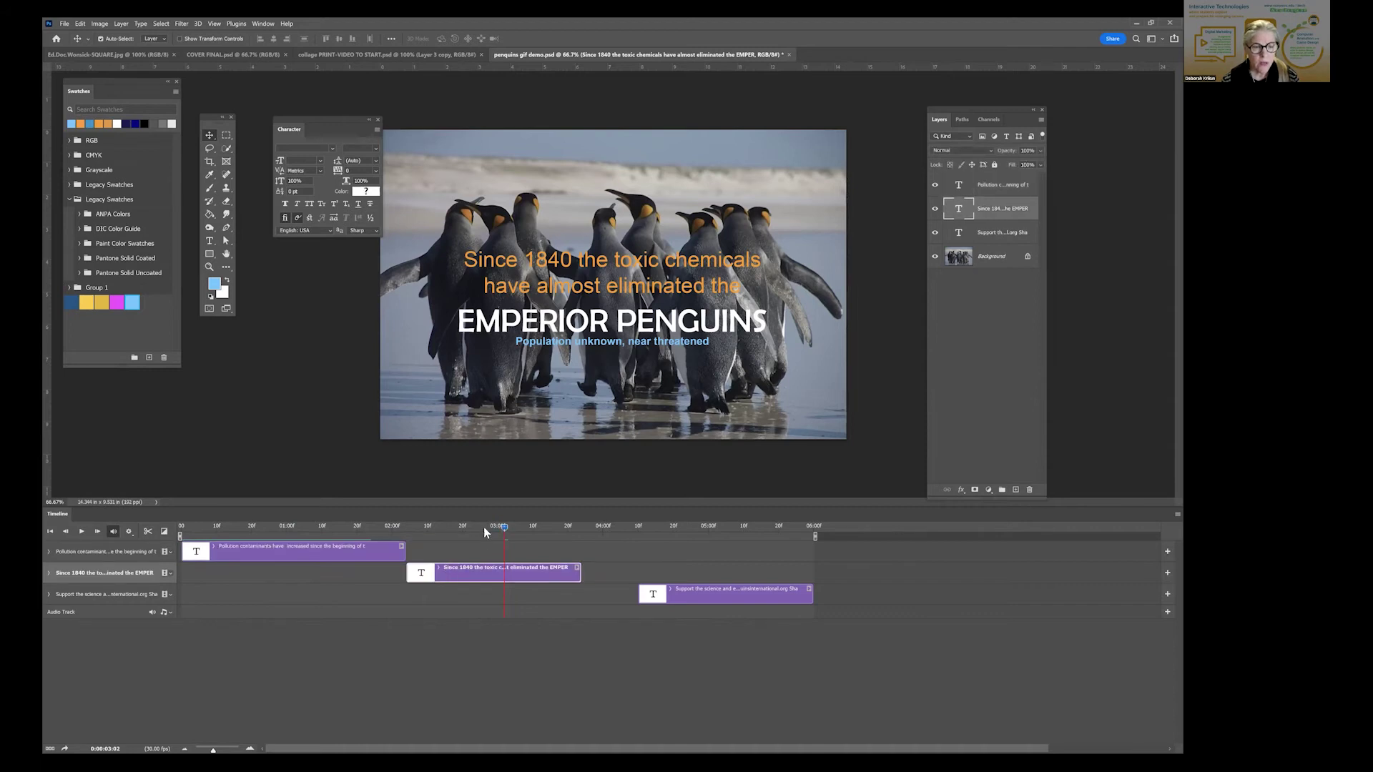
Play the animation from 02:00f and extend the end of the Since 1840 clip to about 04:07f
left_click(392, 526)
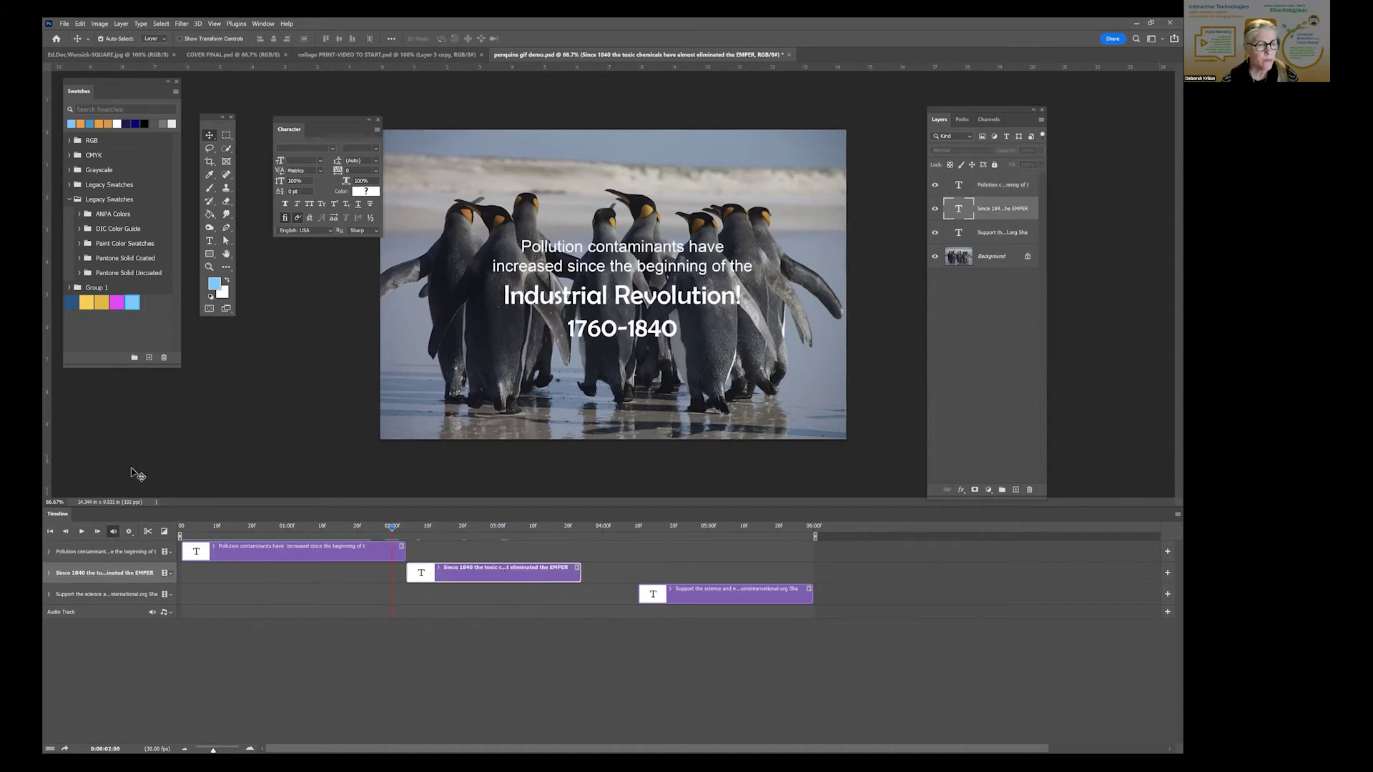
left_click(82, 532)
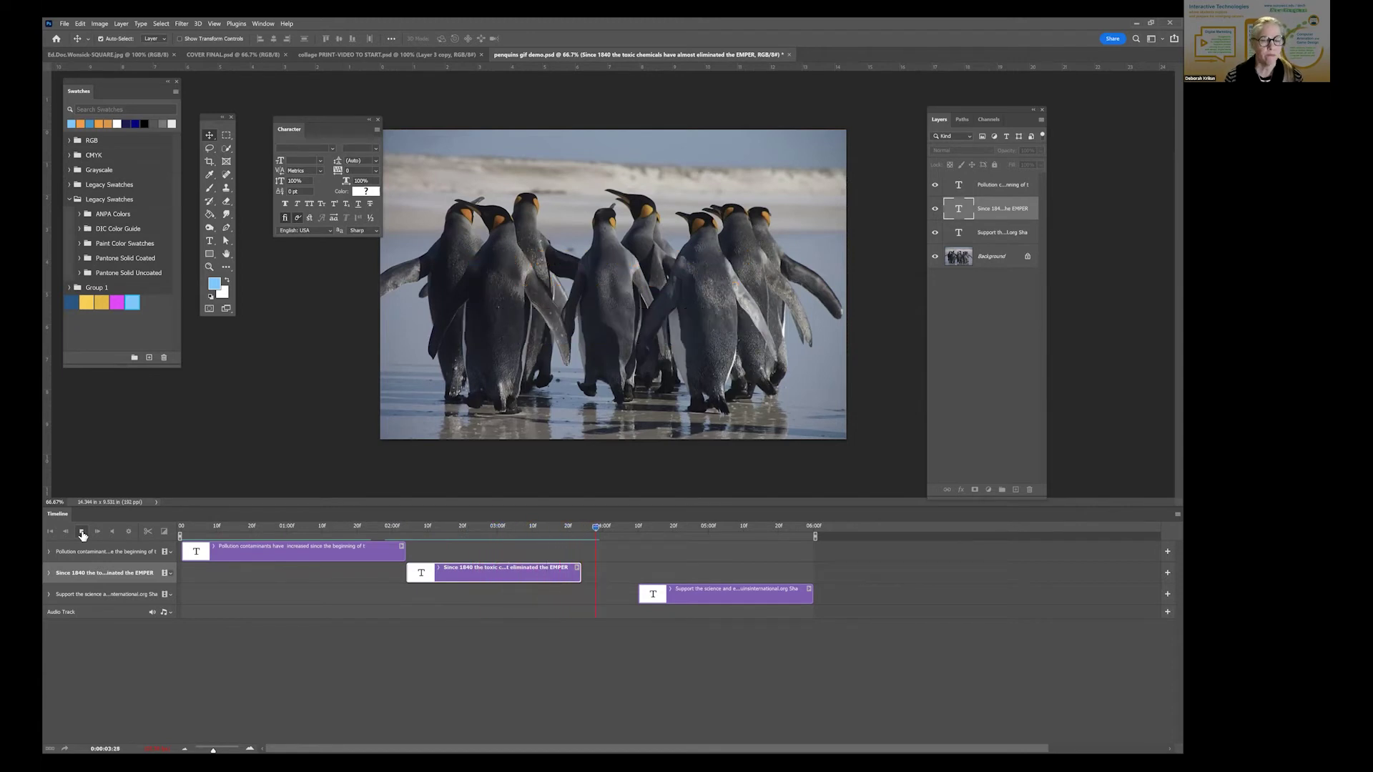
left_click(82, 535)
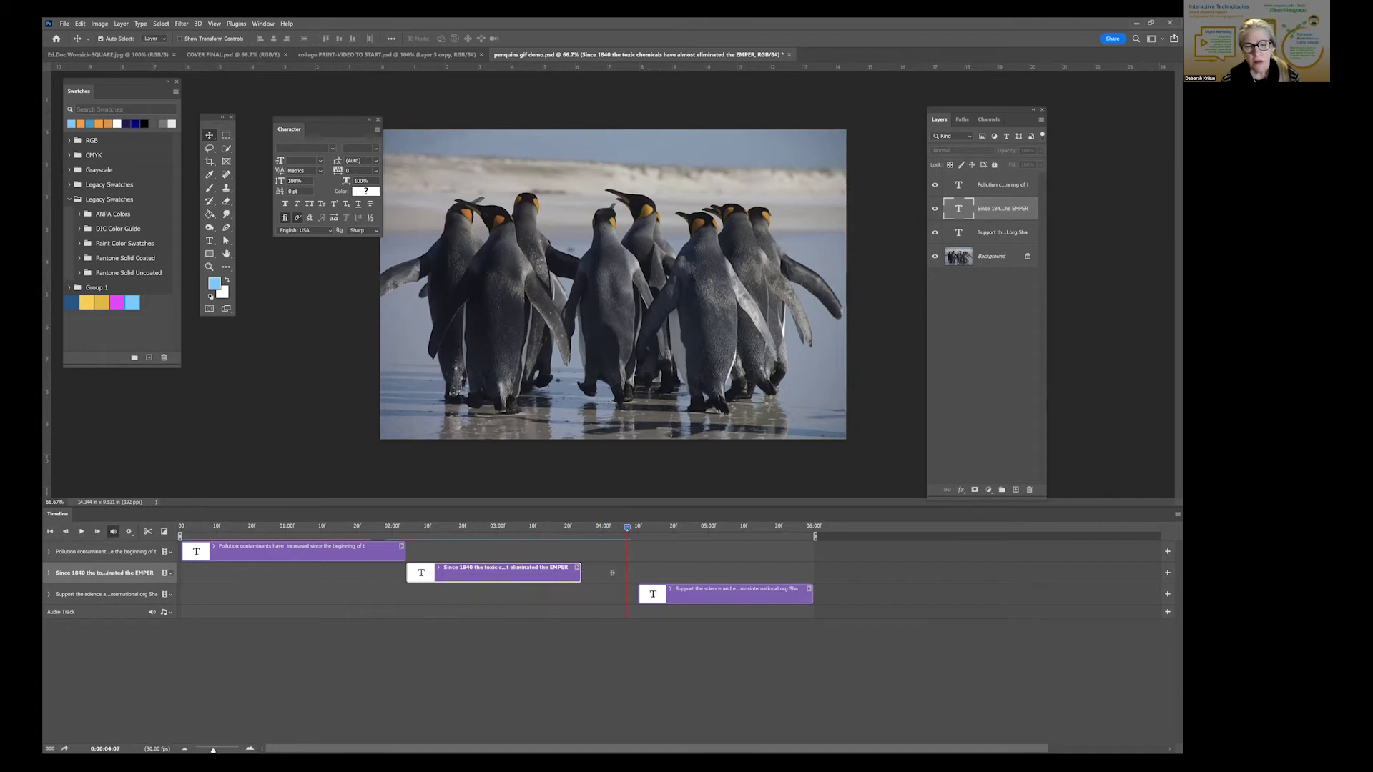
left_click_drag(621, 572, 626, 571)
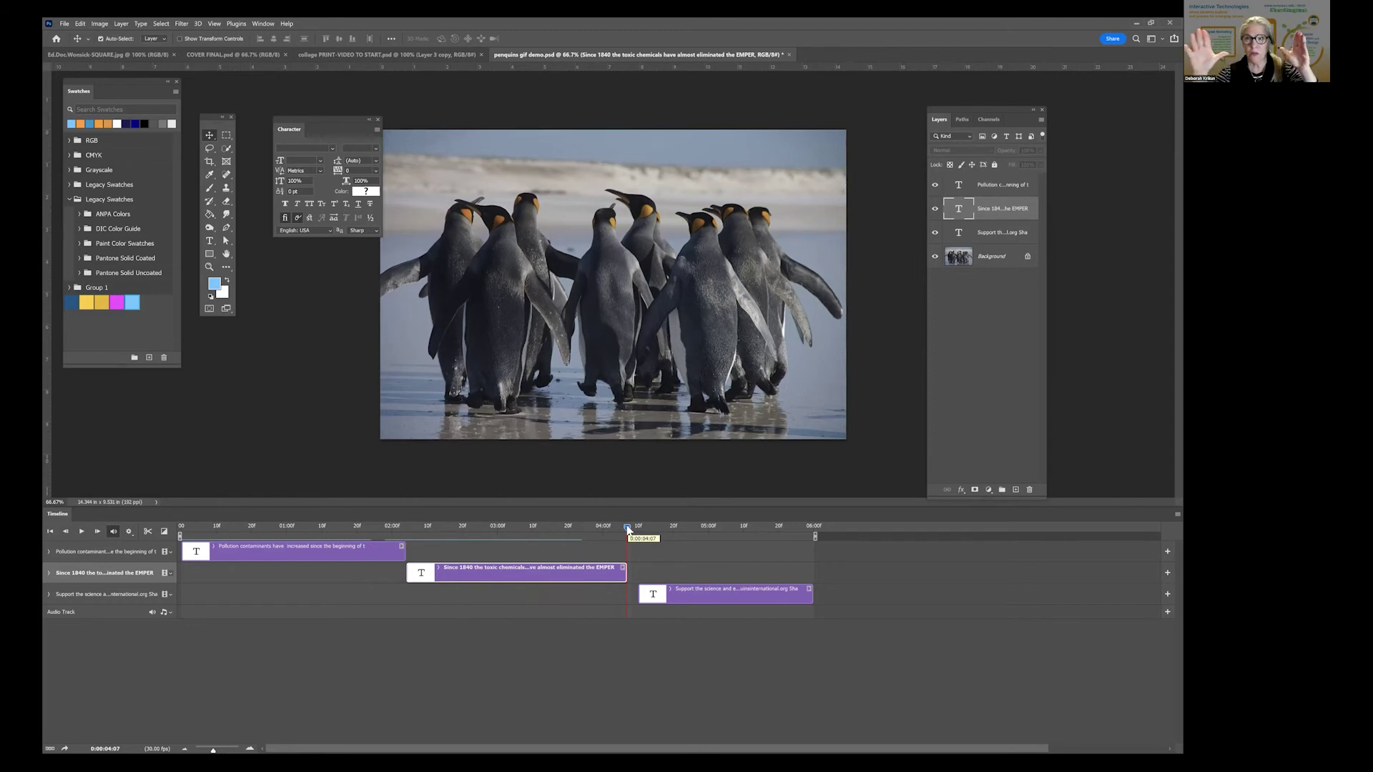
Preview the animation from 02:01f through the Since 1840 text into the Support the science text
left_click(395, 529)
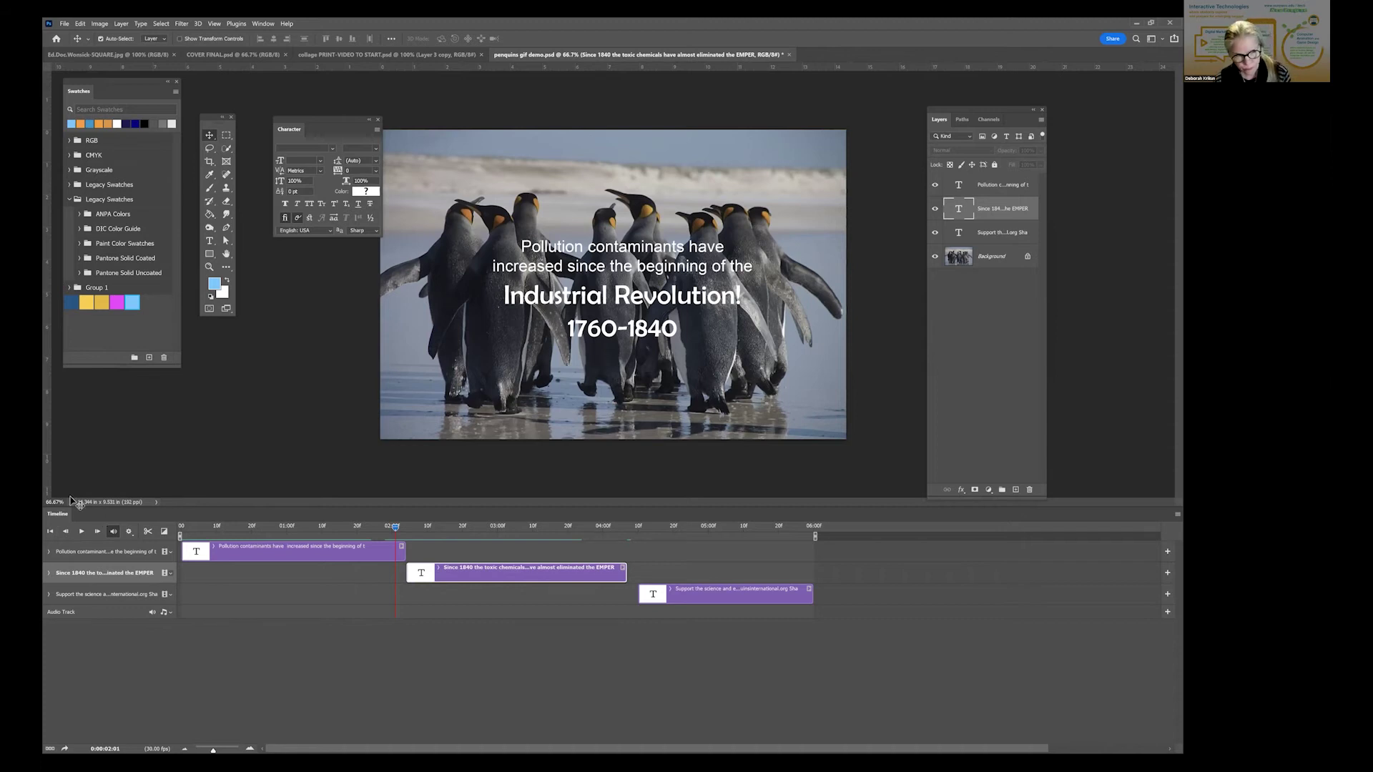
left_click(83, 533)
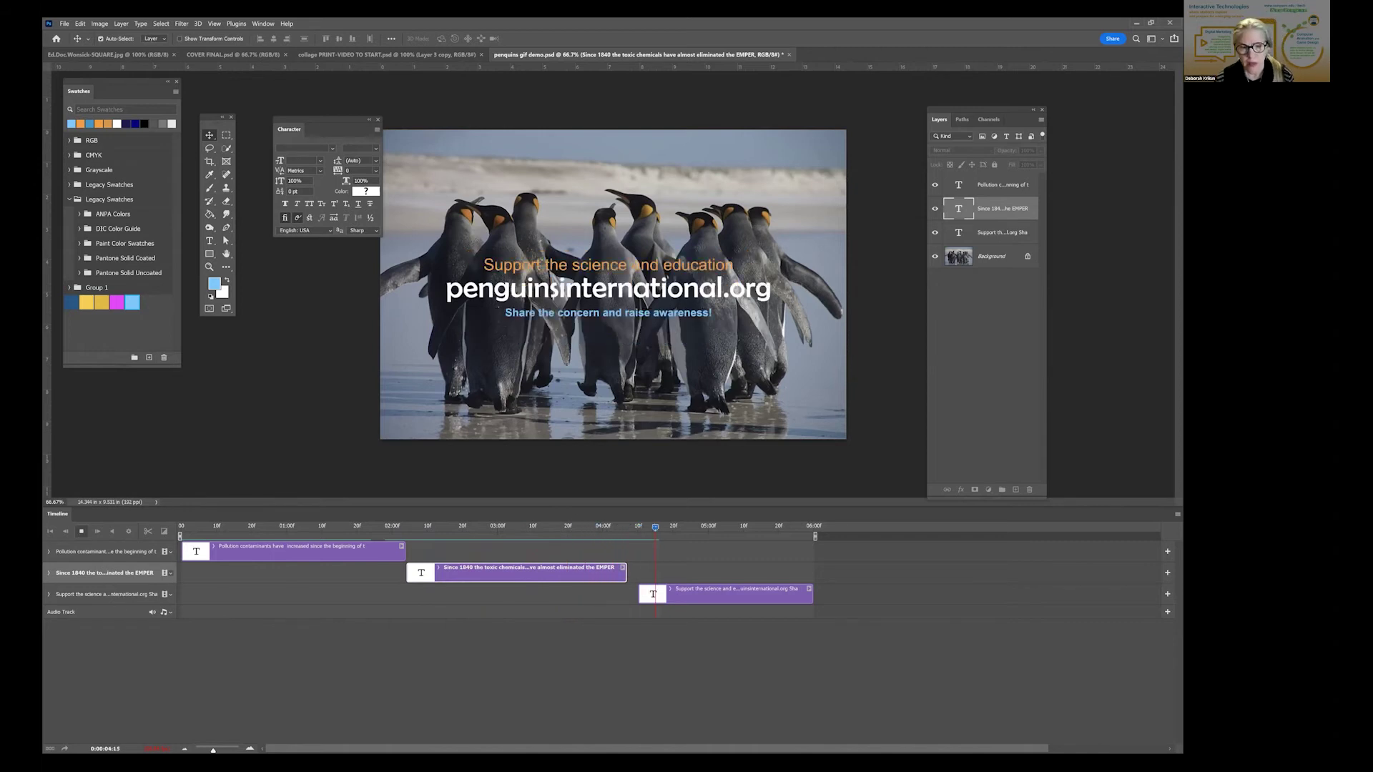
left_click(679, 543)
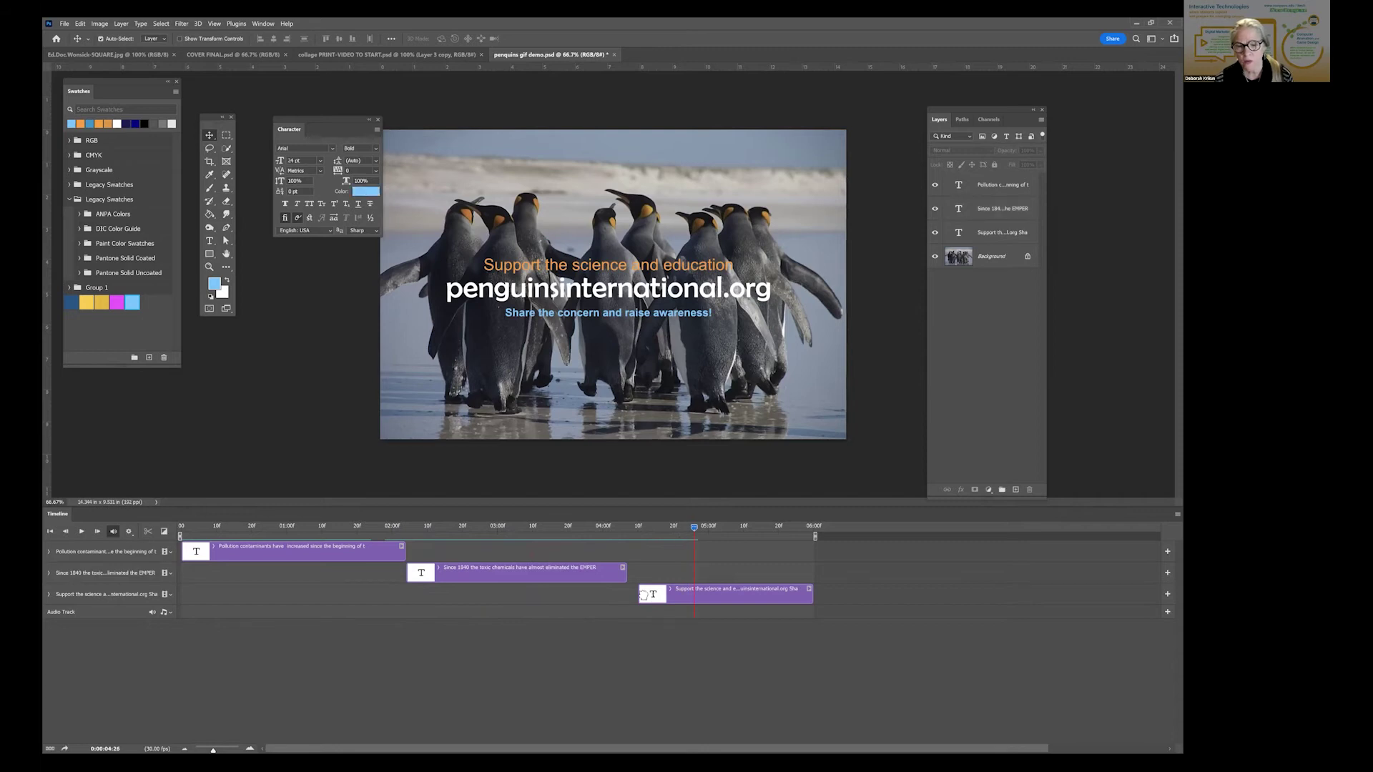
Move the Support clip directly after the Since 1840 clip, extend its end to about 06:16f, and put the playhead at 04:05f
left_click_drag(642, 595, 631, 595)
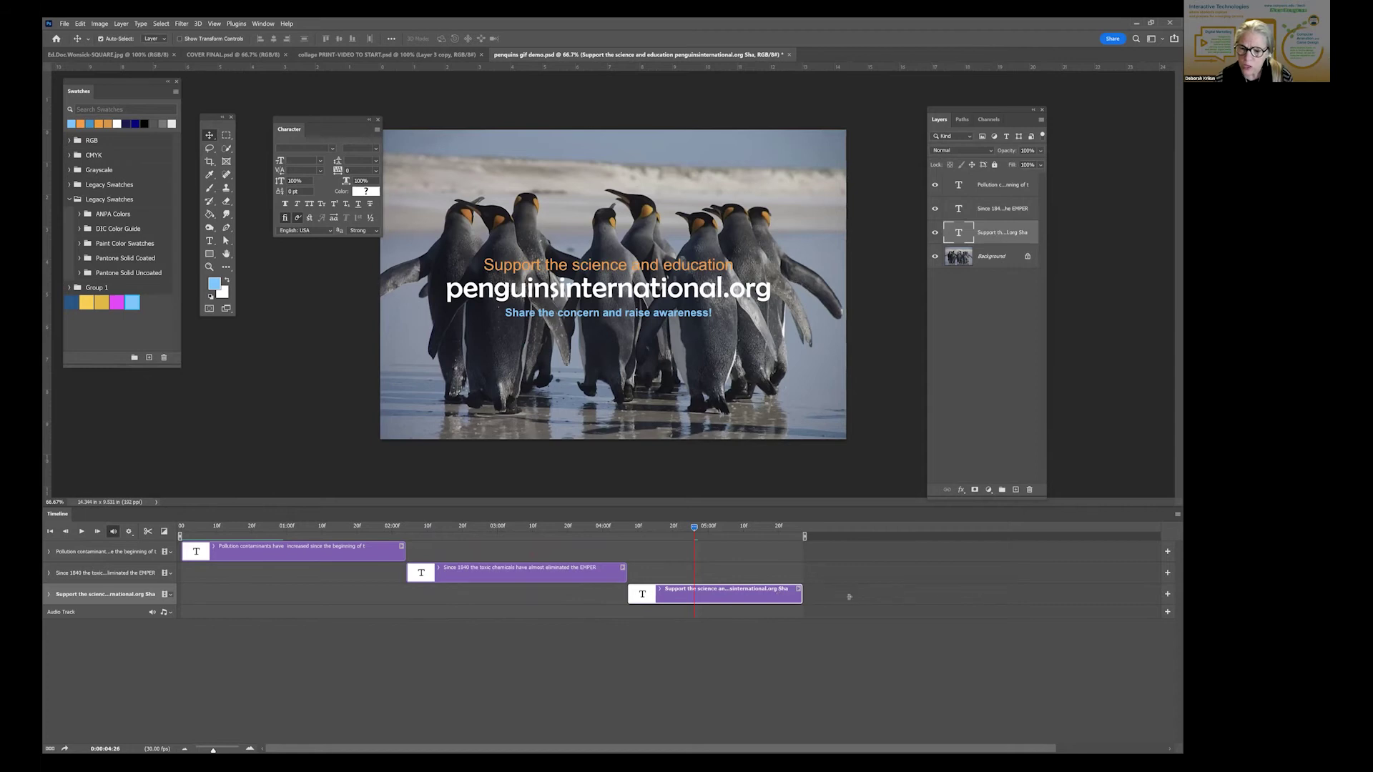
left_click_drag(801, 593, 846, 589)
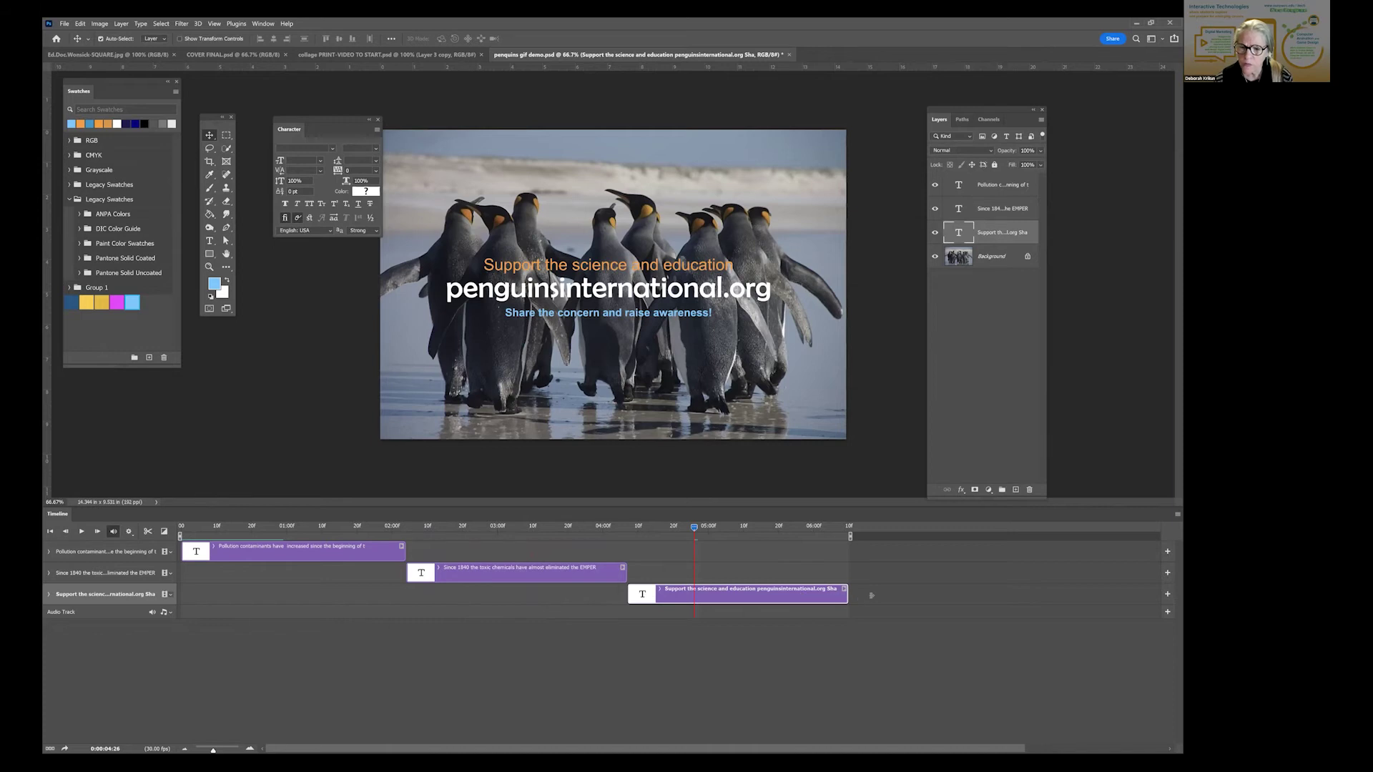
left_click_drag(871, 594, 870, 595)
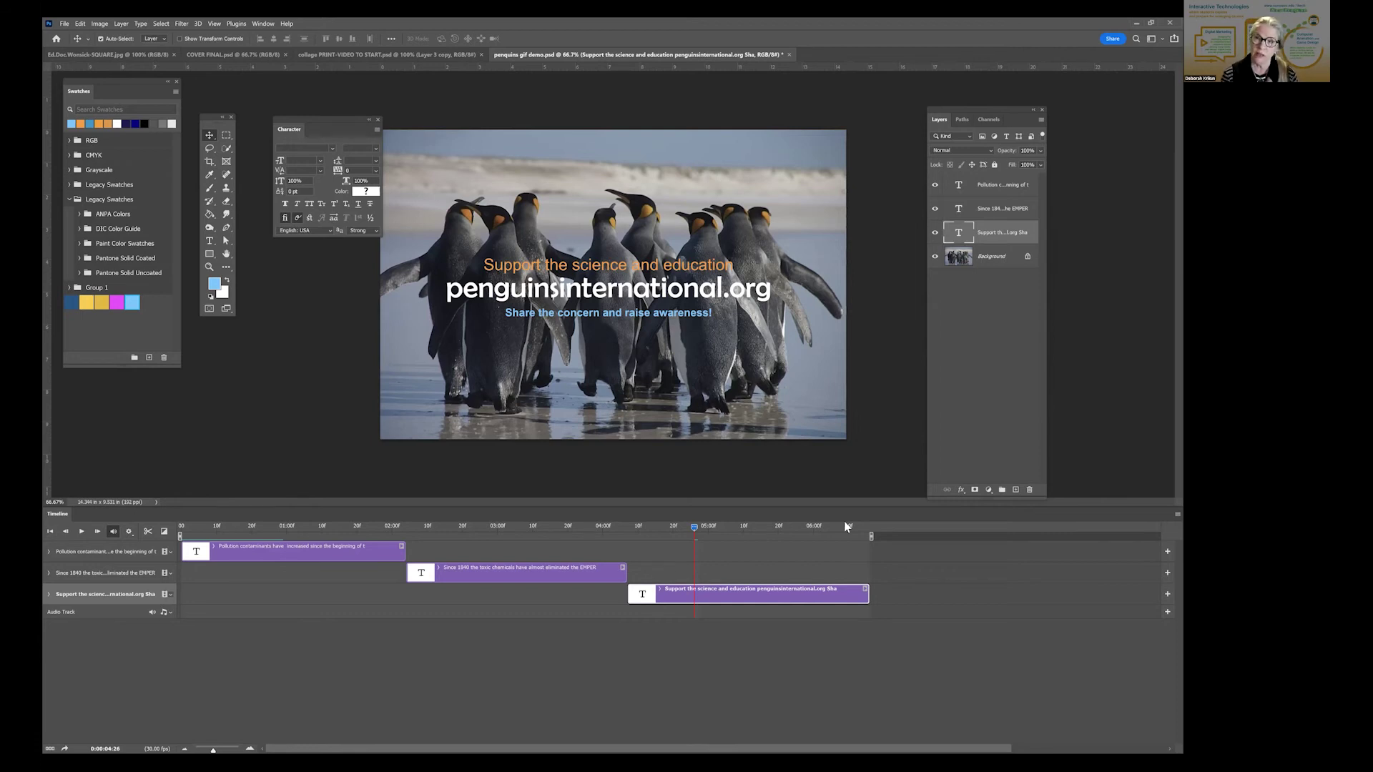
left_click(620, 527)
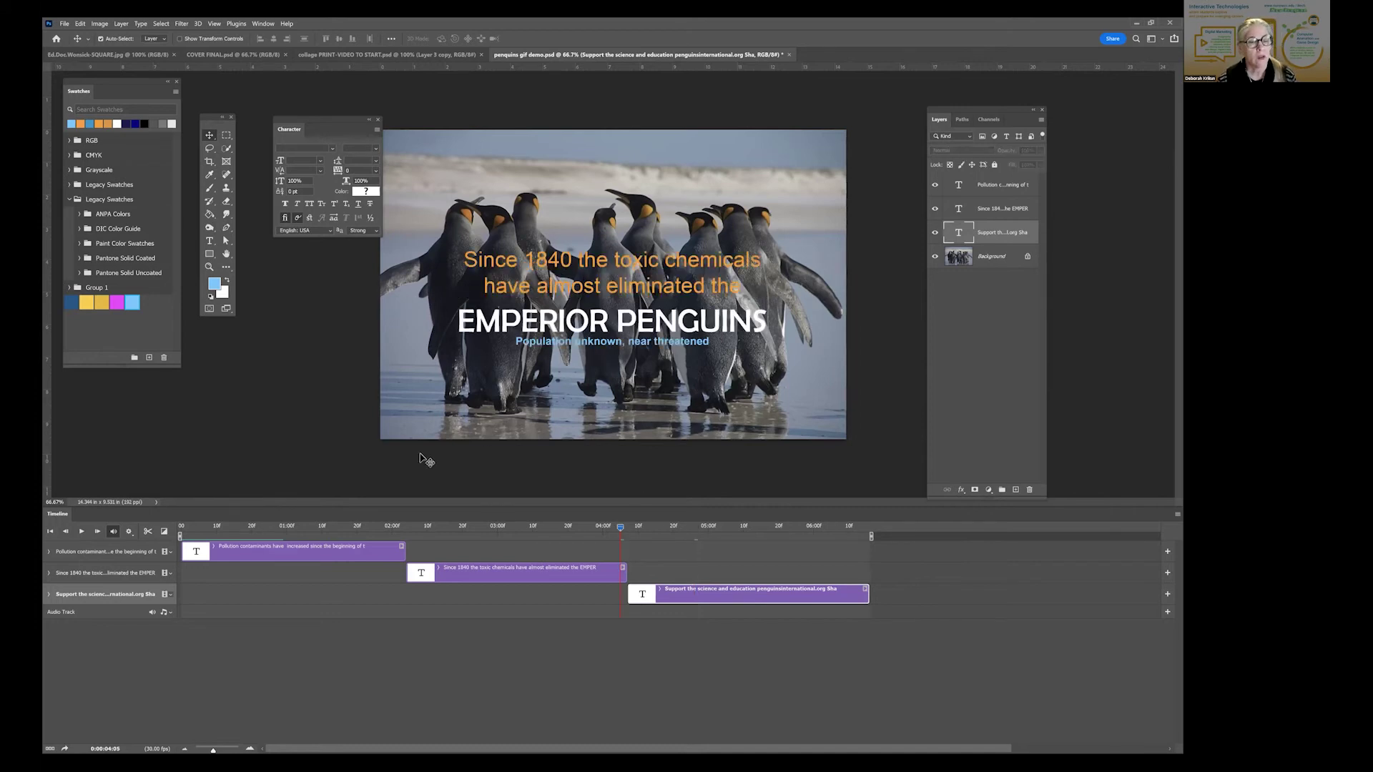
Play the animation from 04:05f and shorten the end of the Support clip to about 06:06f
left_click(81, 533)
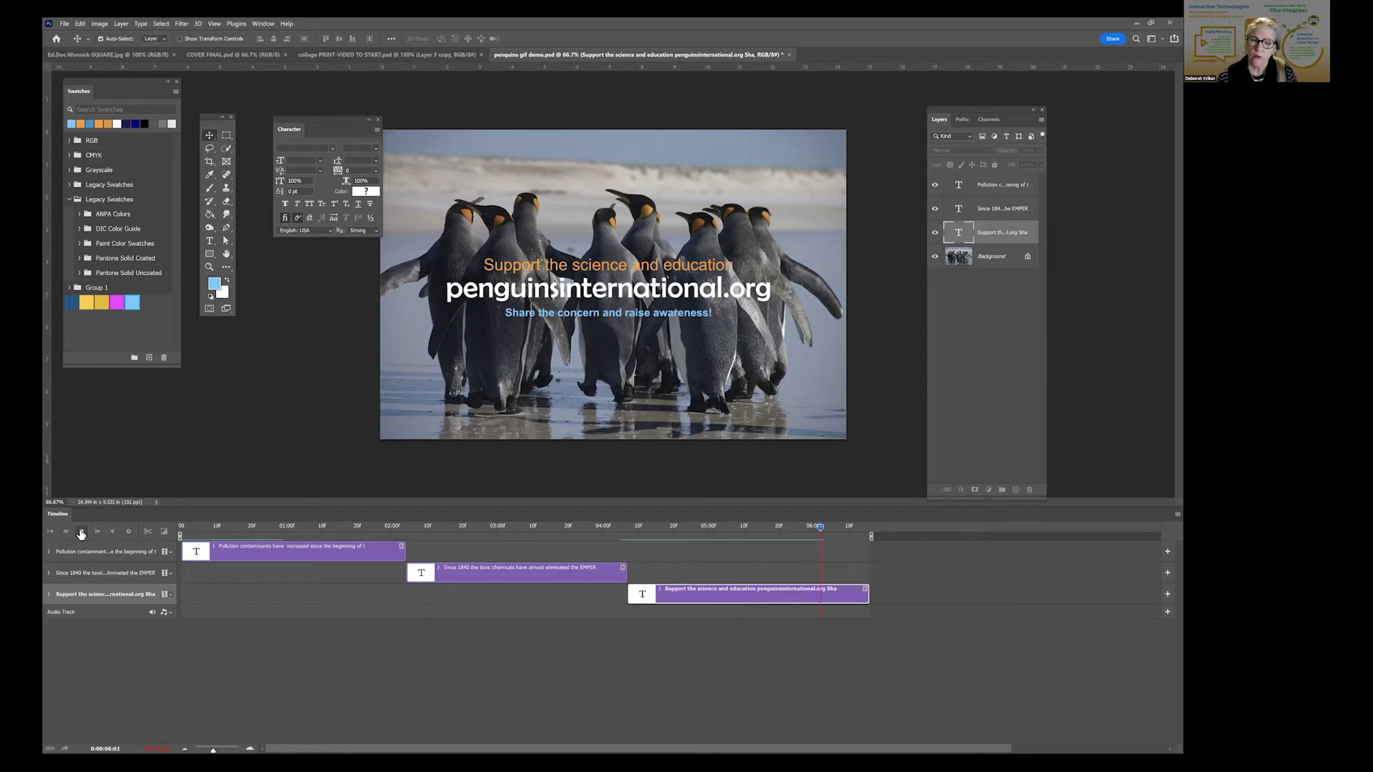
left_click(861, 552)
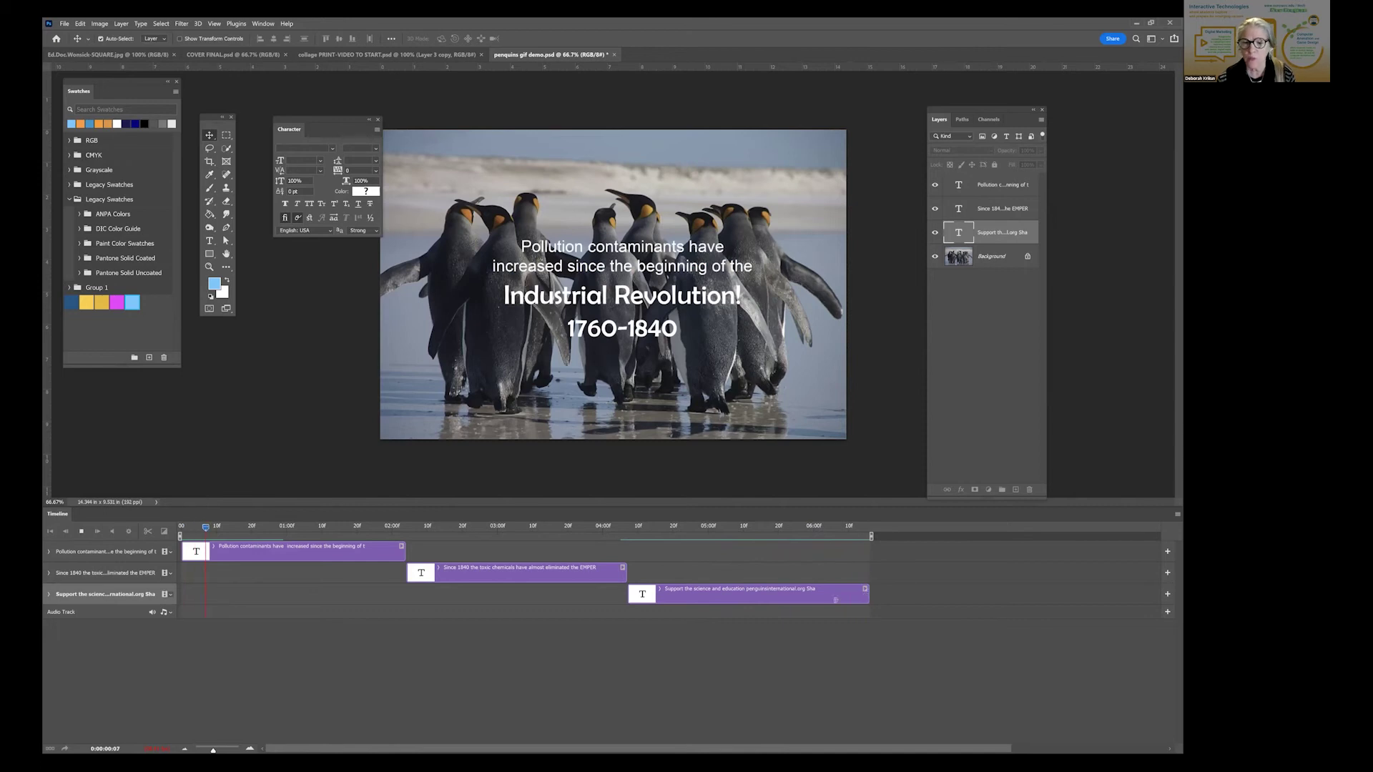
left_click_drag(867, 594, 835, 595)
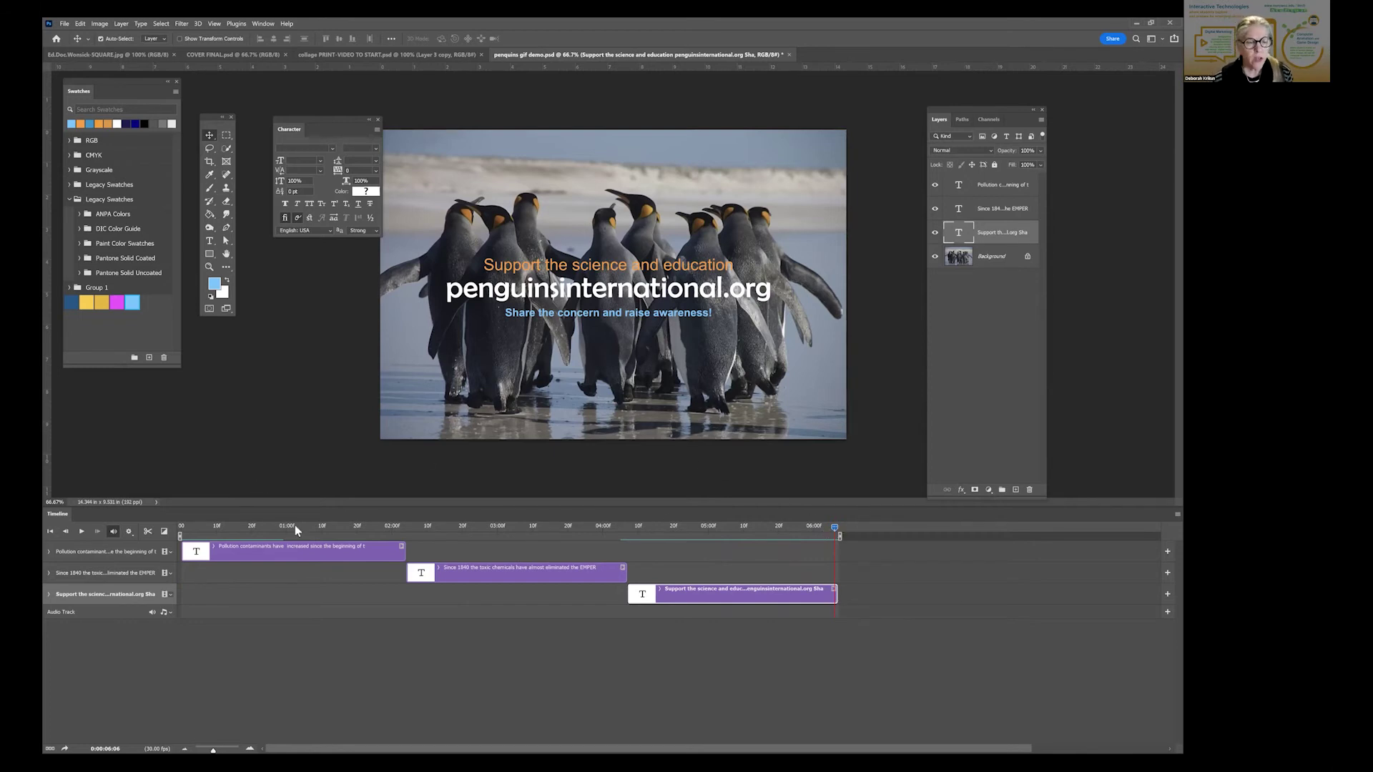
Move the playhead to the start and step through all three text clips to compare their text colours
left_click_drag(294, 529, 147, 535)
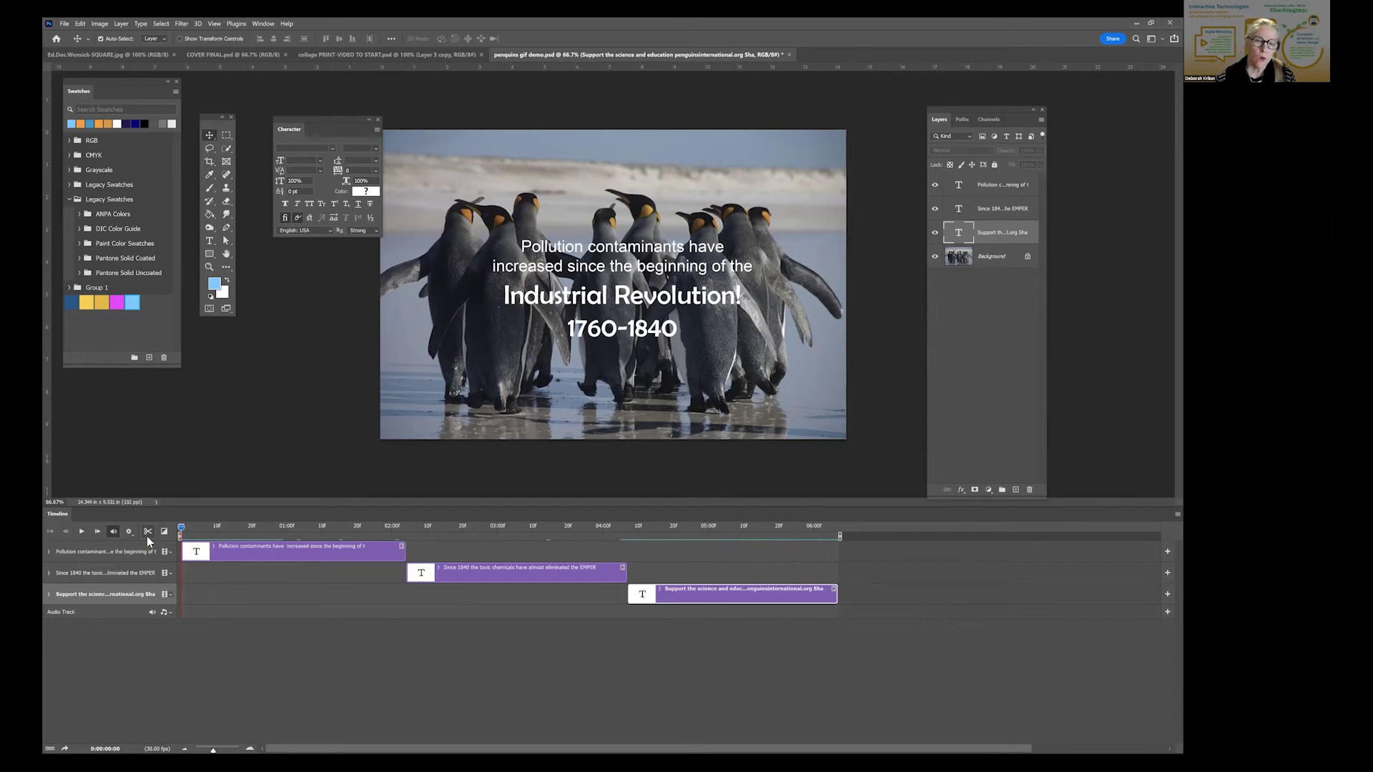
left_click(278, 528)
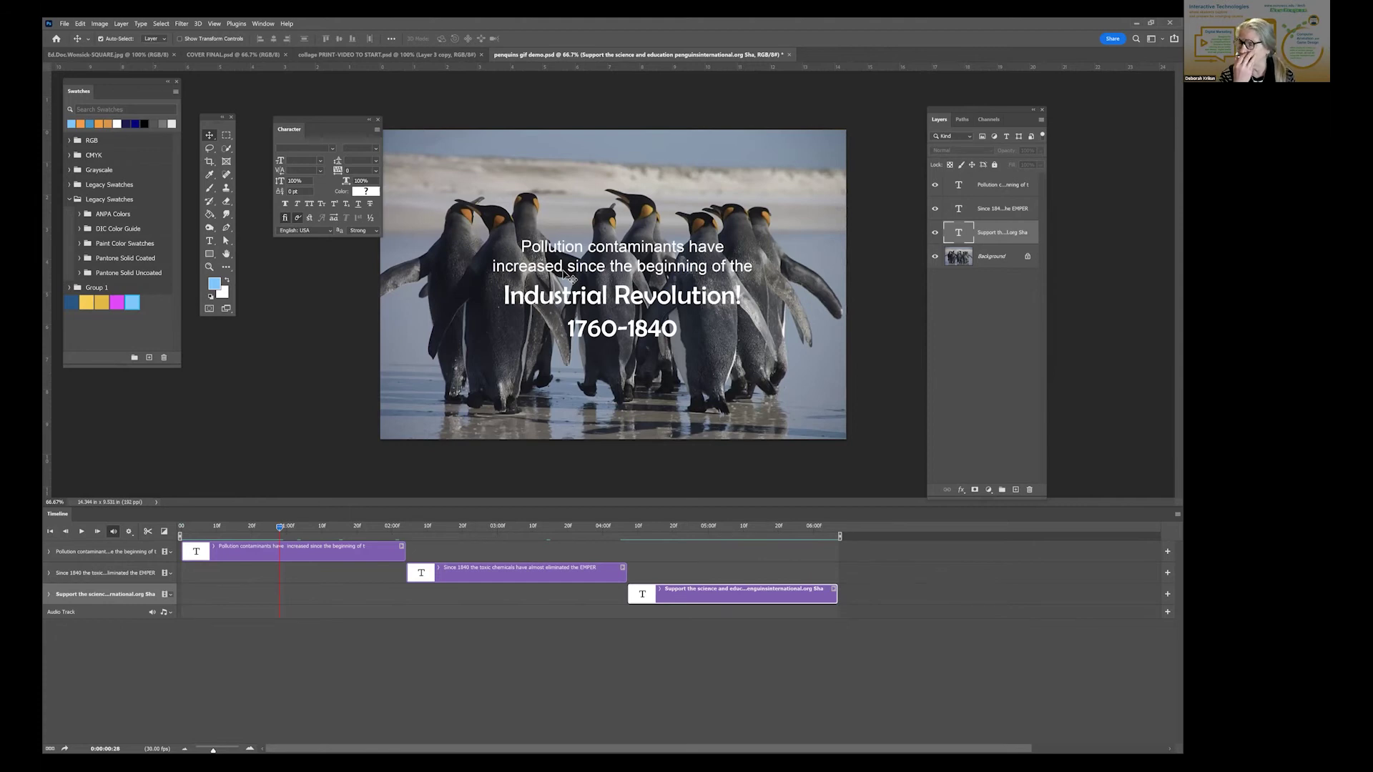
left_click(541, 530)
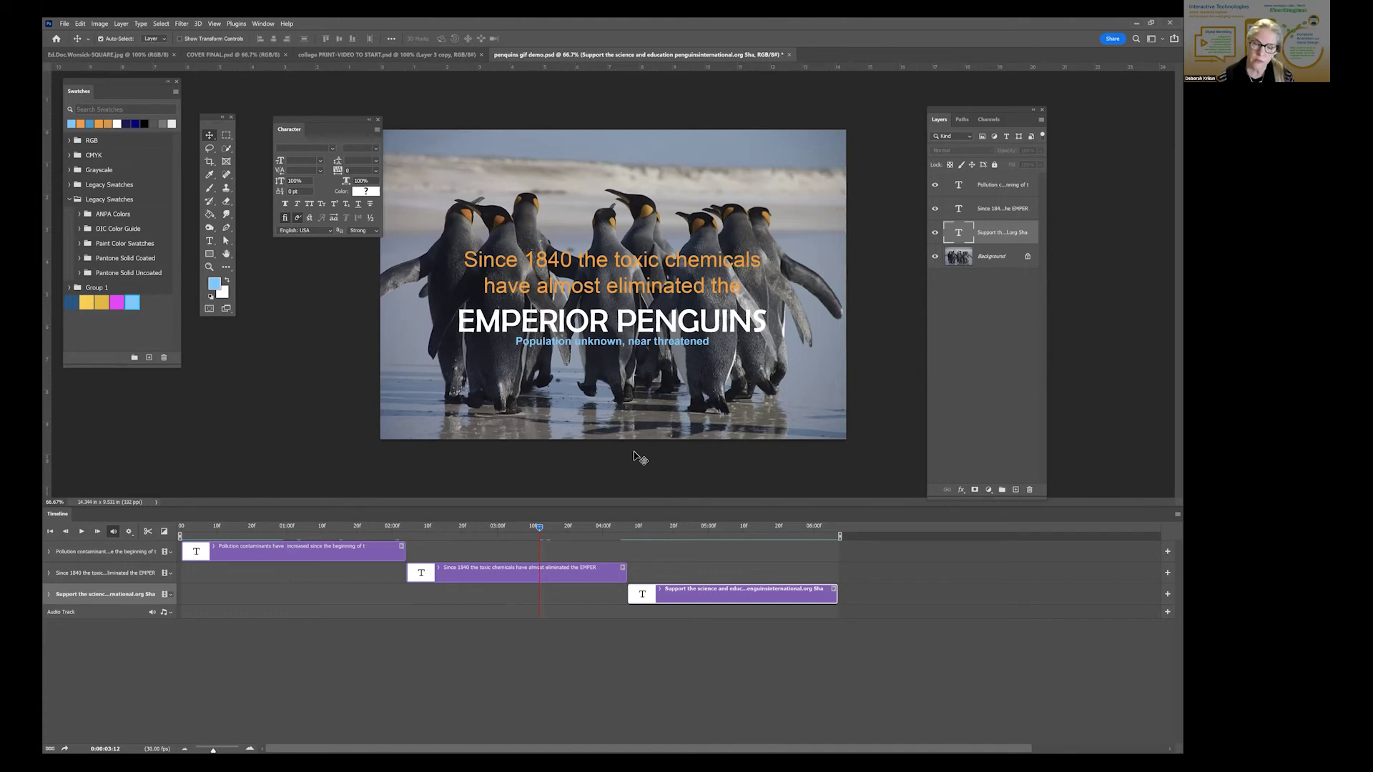
left_click(731, 526)
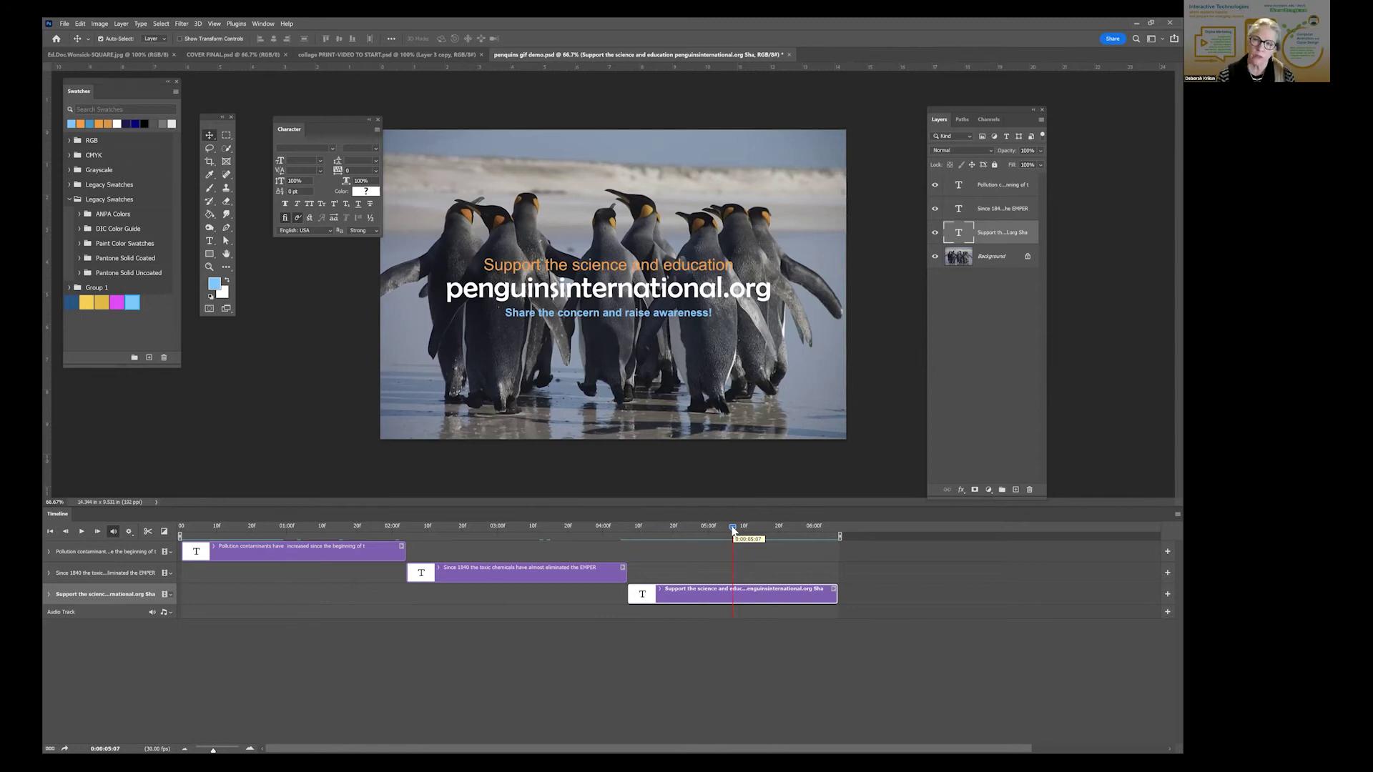
left_click(294, 527)
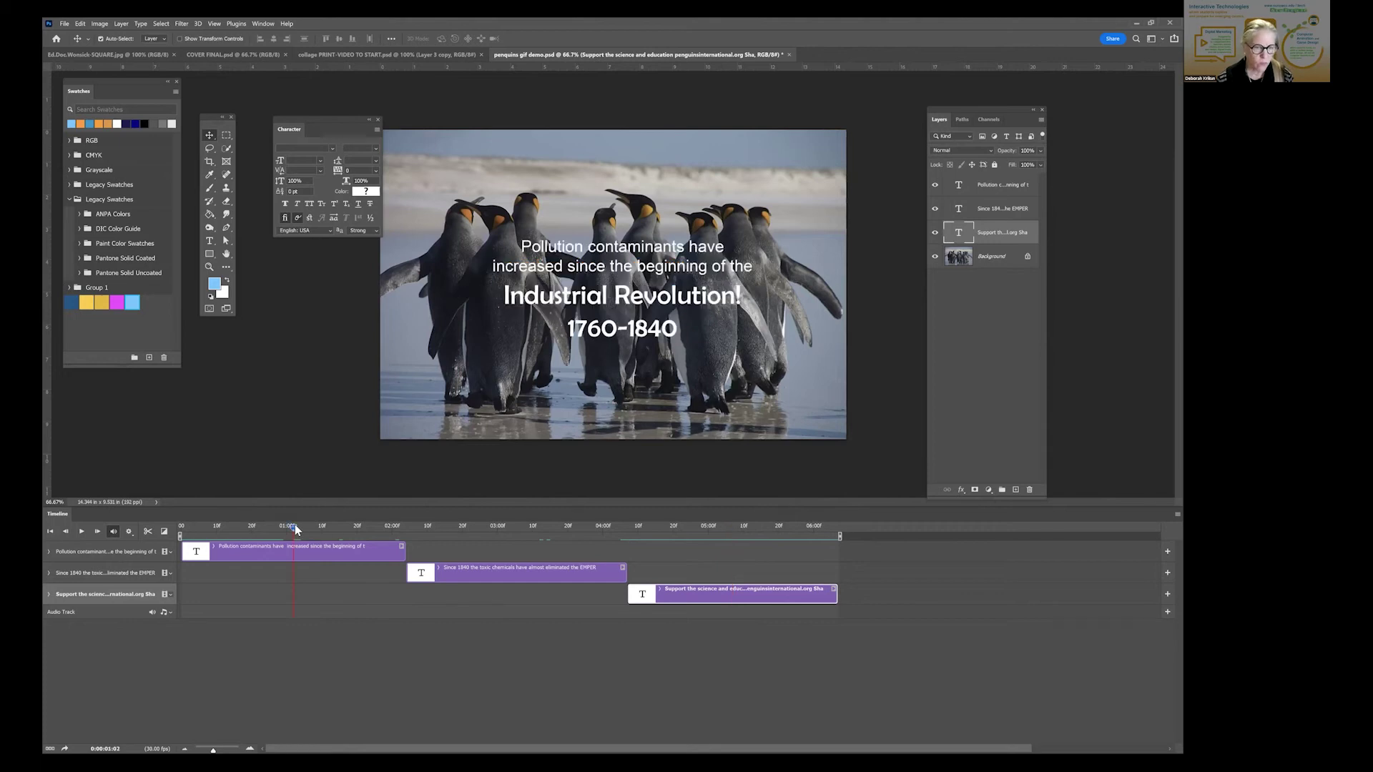
left_click(452, 528)
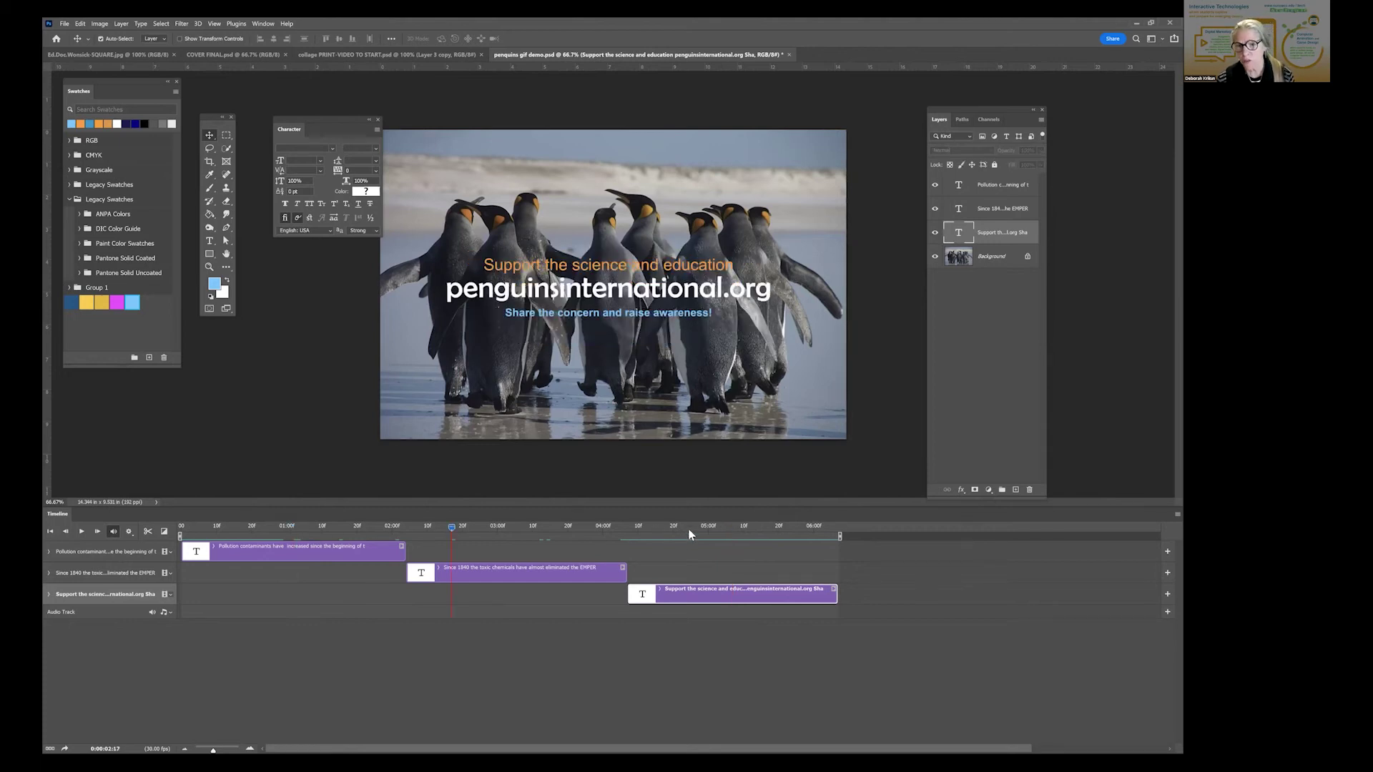
At 01:09f, select the Pollution clip for text editing with the Type tool and move the Character panel clear of the image
left_click(319, 526)
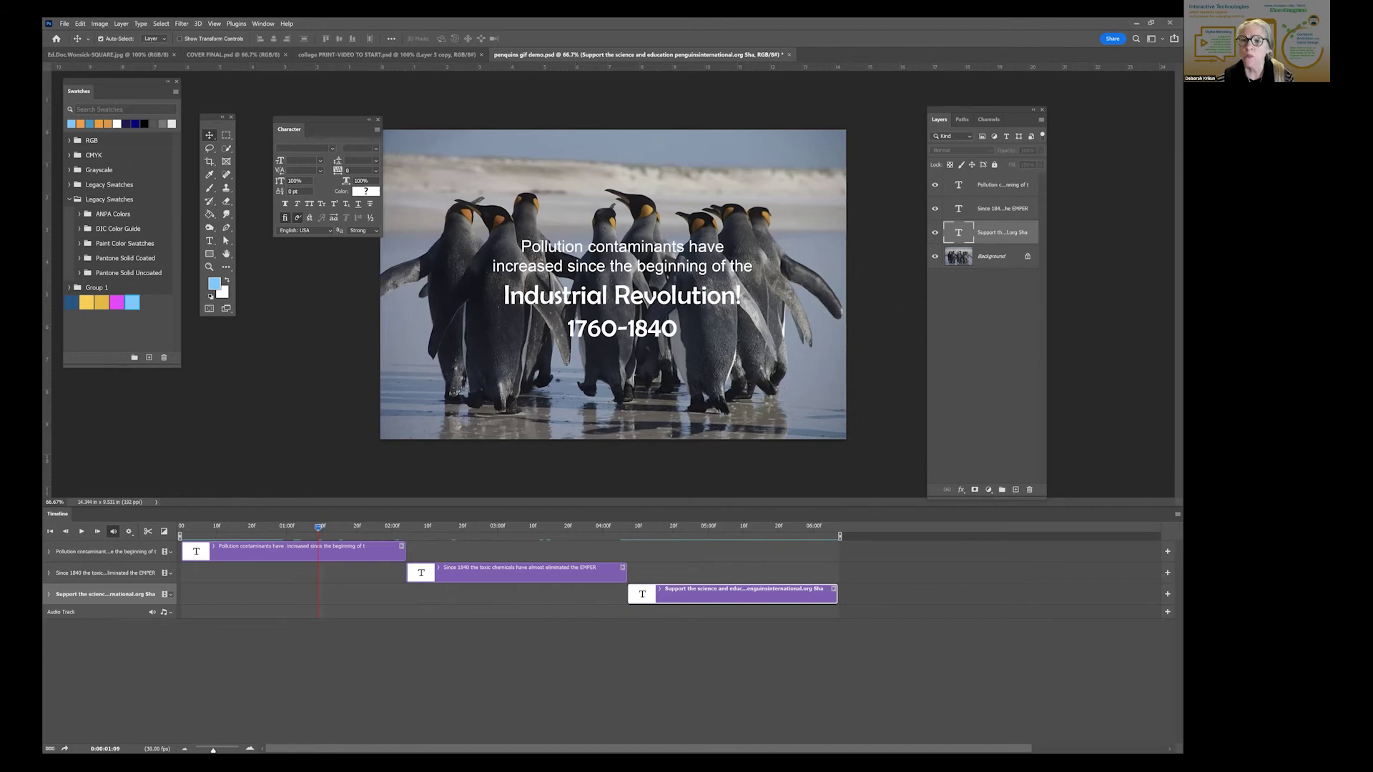
left_click(343, 550)
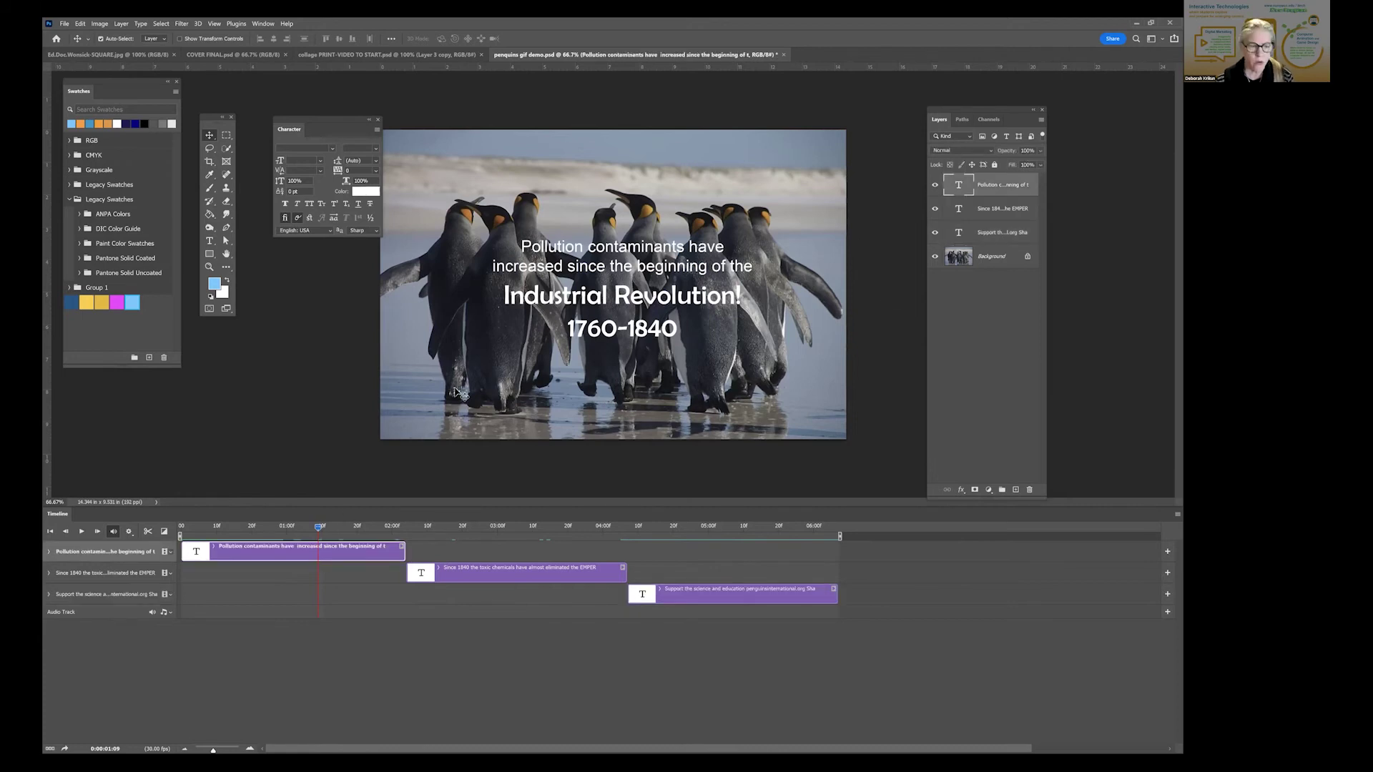
left_click(210, 241)
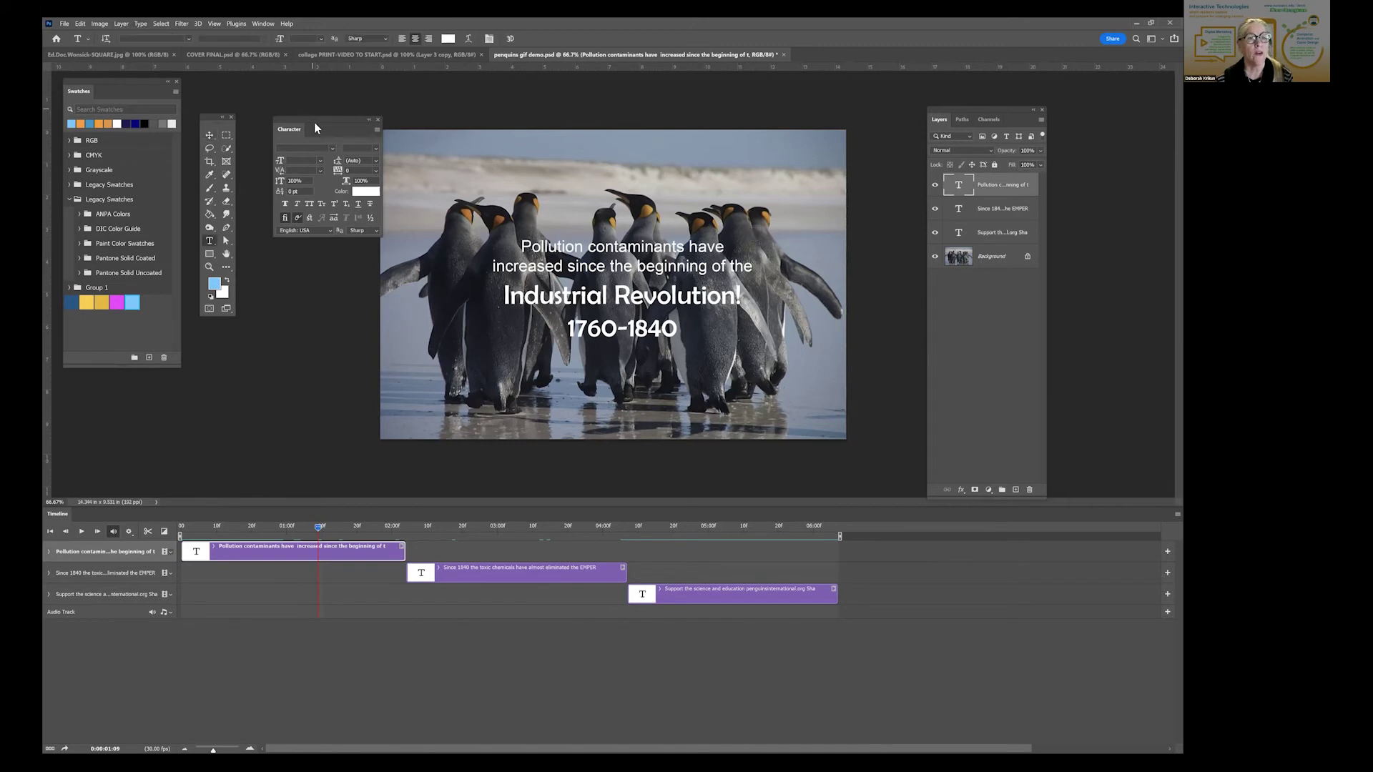
left_click_drag(304, 122, 284, 123)
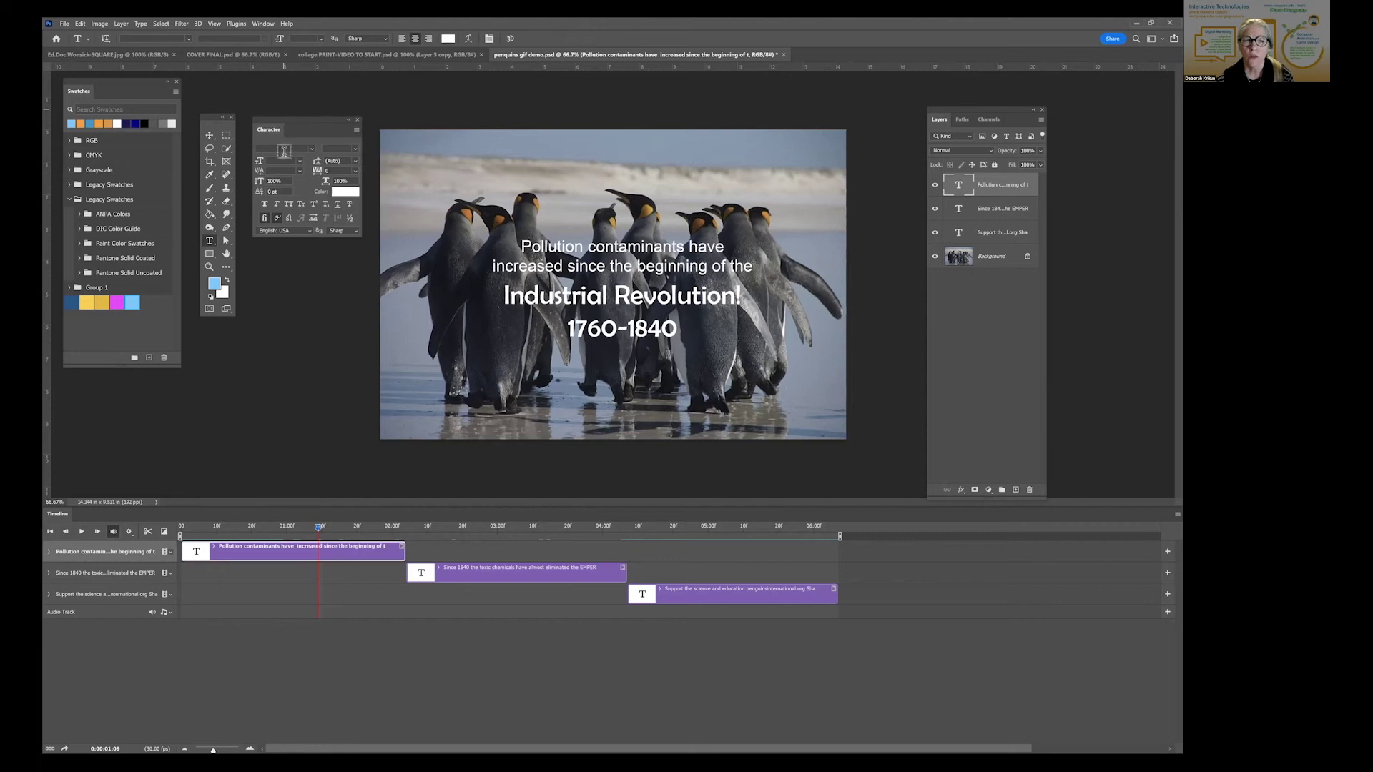
left_click(265, 24)
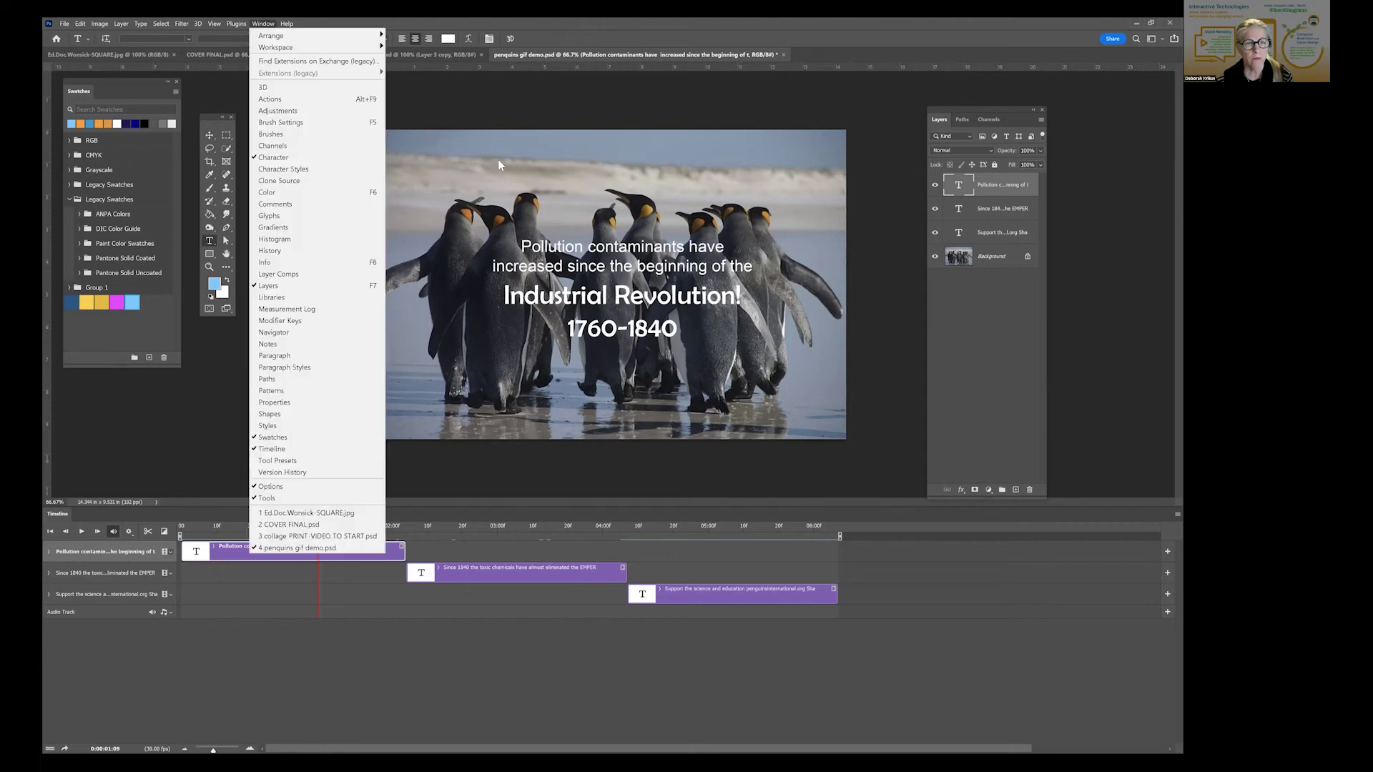
left_click(499, 108)
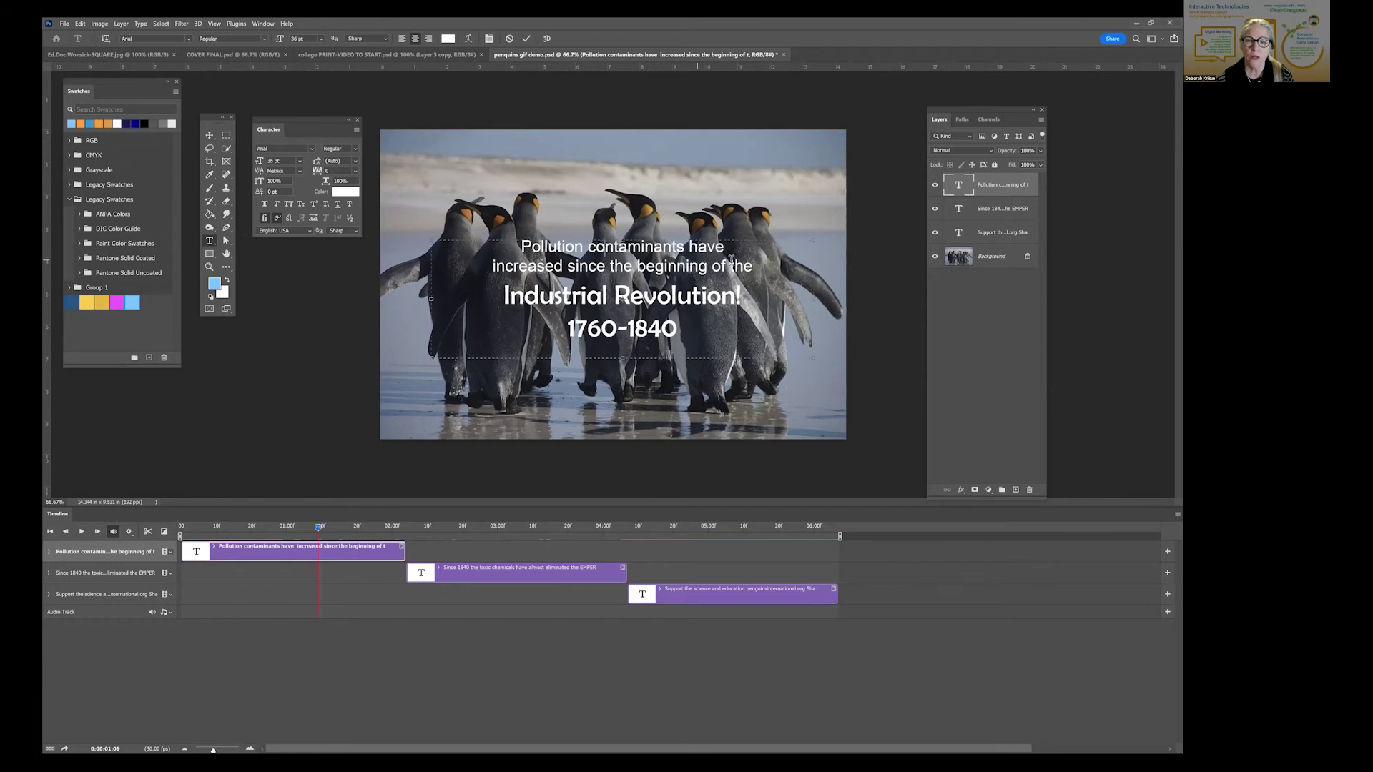
Recolour the text "Pollution contaminants have increased since the beginning of the" orange (#ff9933) and commit the edit
left_click_drag(751, 266, 449, 247)
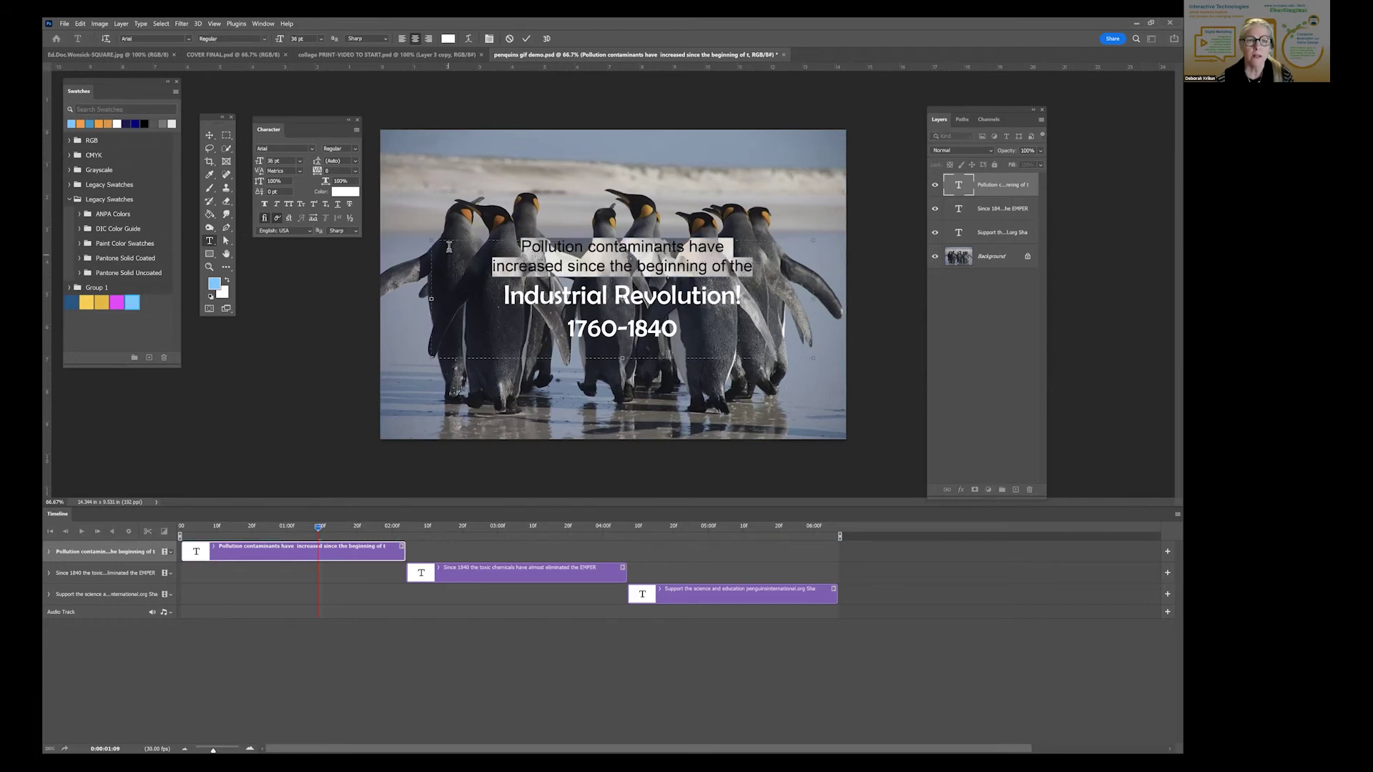
left_click(86, 123)
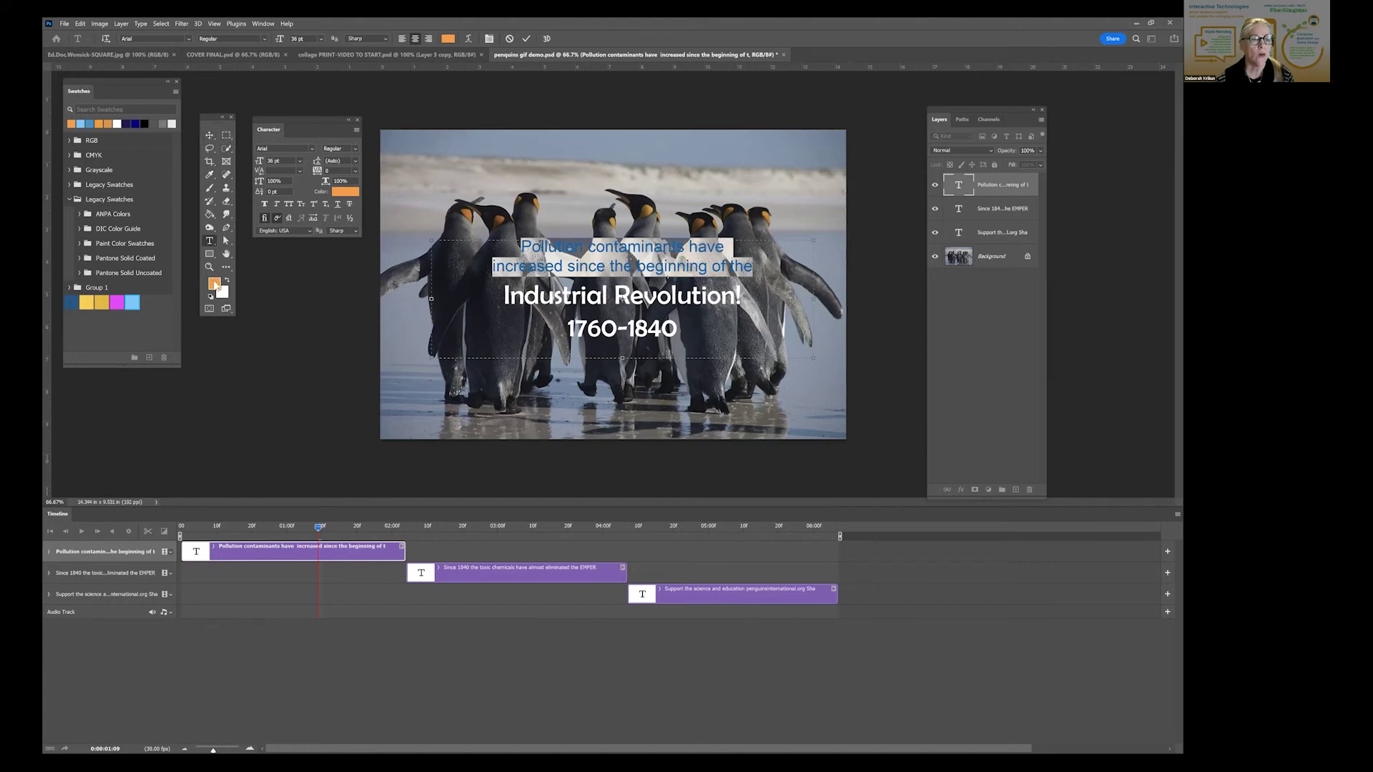
left_click(216, 286)
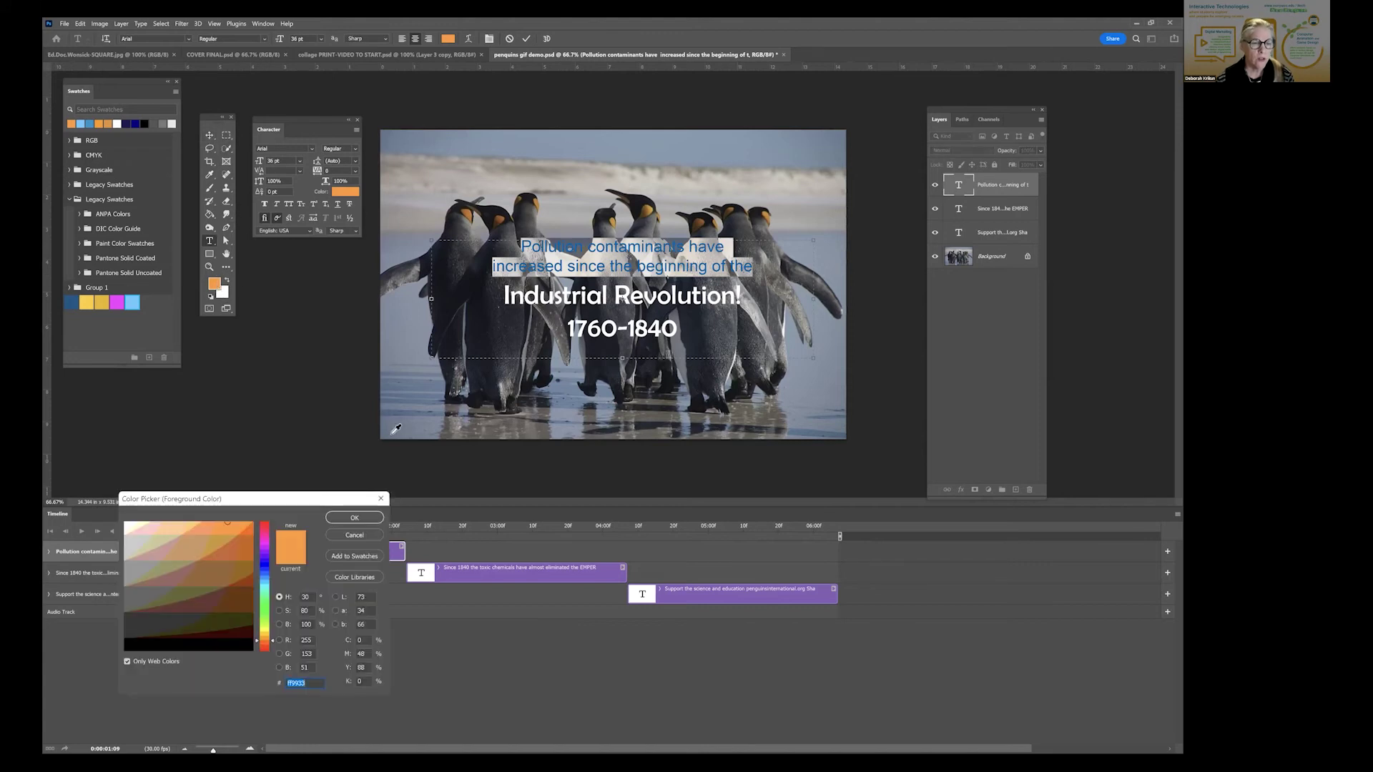
left_click_drag(328, 501, 344, 441)
left_click_drag(347, 375, 348, 374)
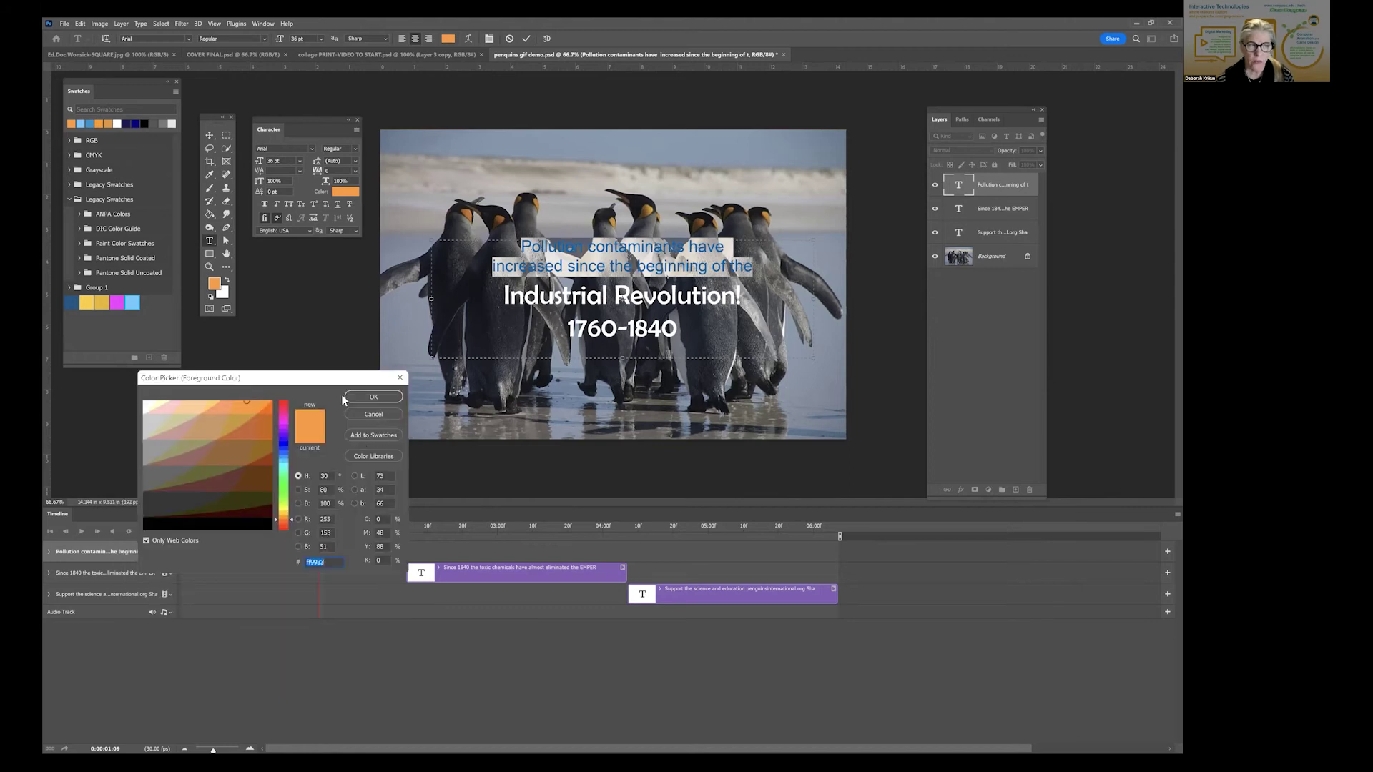
left_click(383, 396)
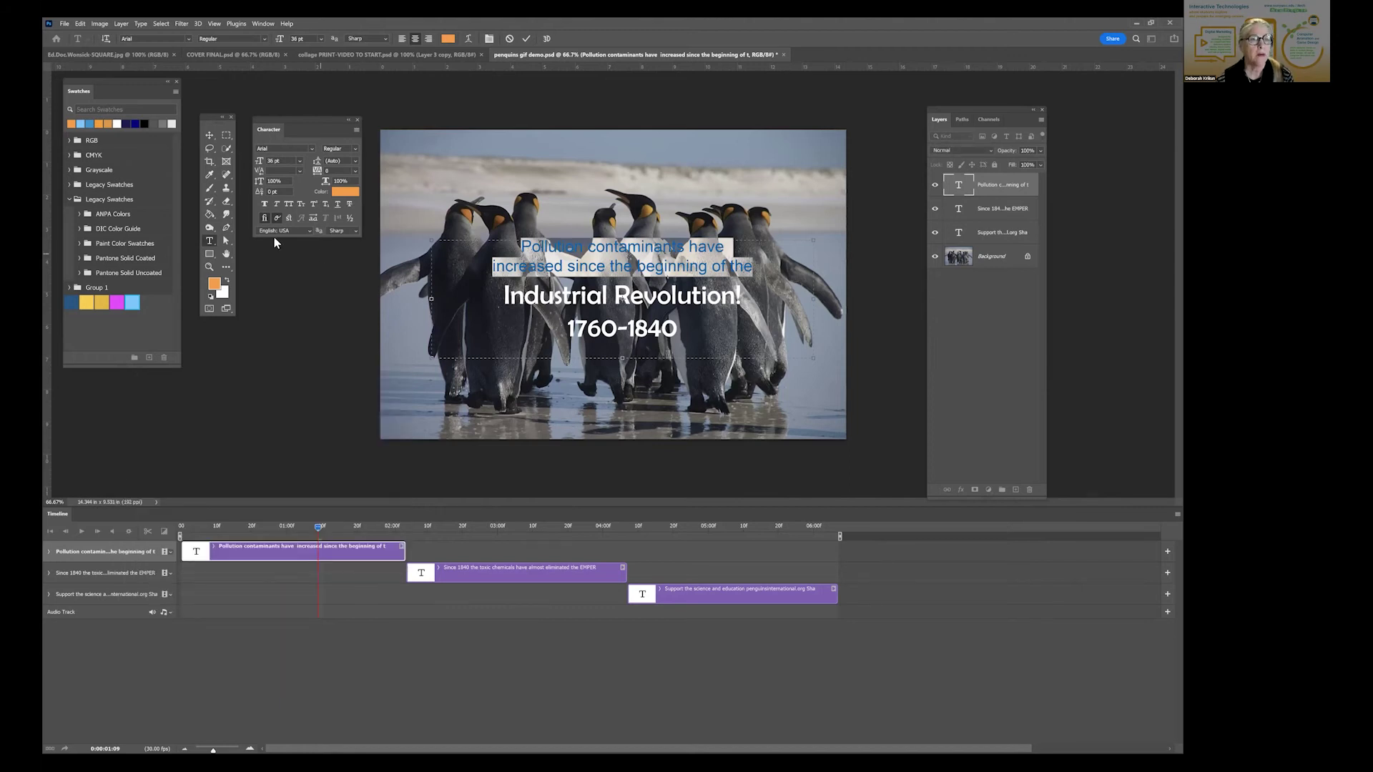
left_click(285, 282)
key("v")
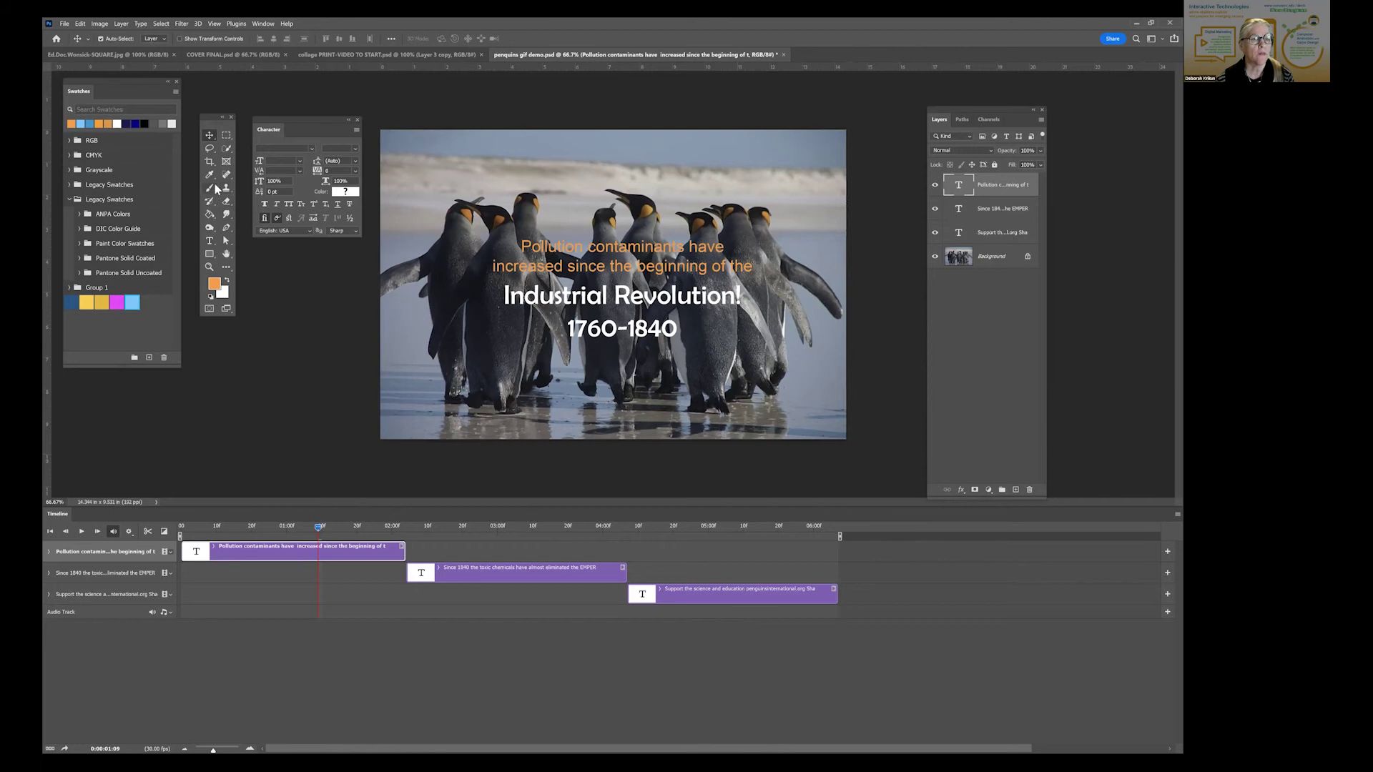
Recolour the 1760-1840 line light blue, commit it, and compare the Pollution text with the Since 1840 text
left_click(209, 241)
left_click(595, 321)
left_click_drag(566, 327, 677, 329)
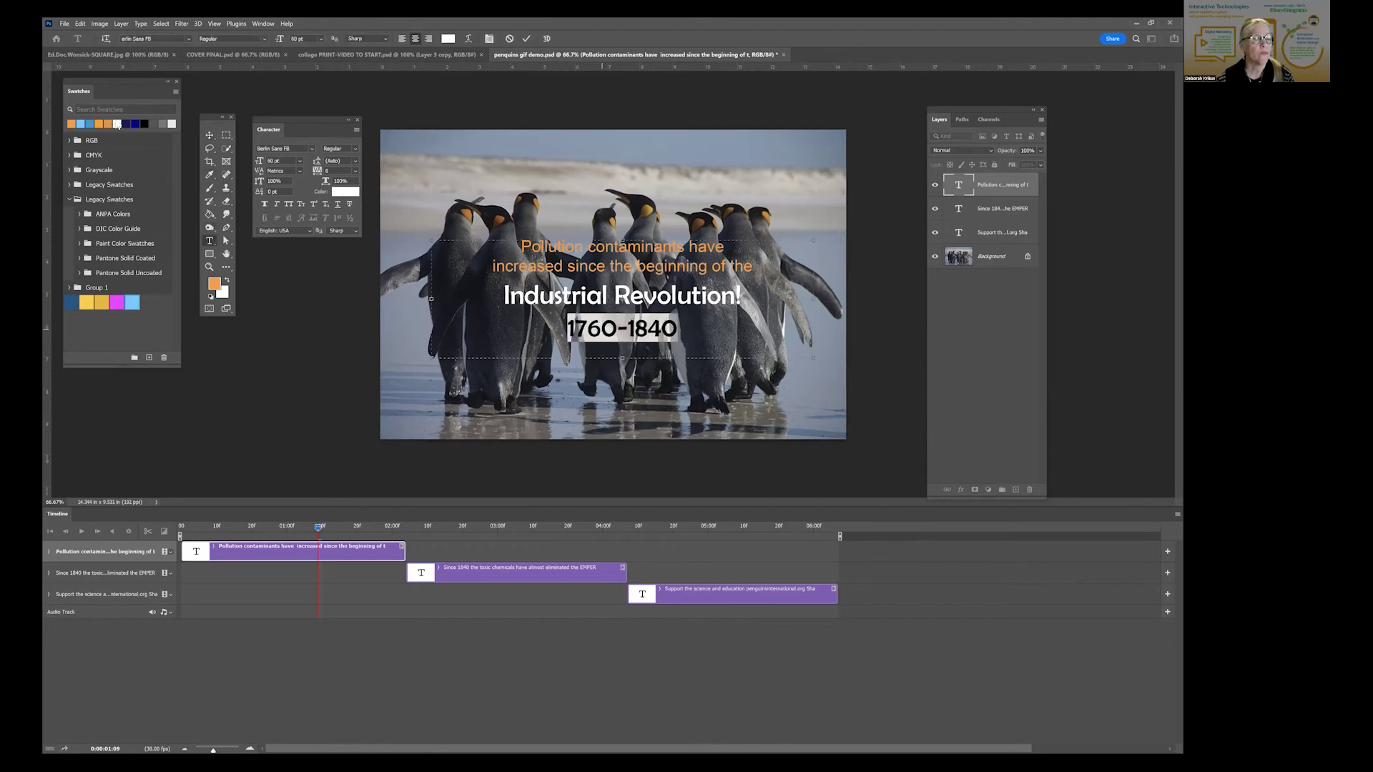
left_click(80, 125)
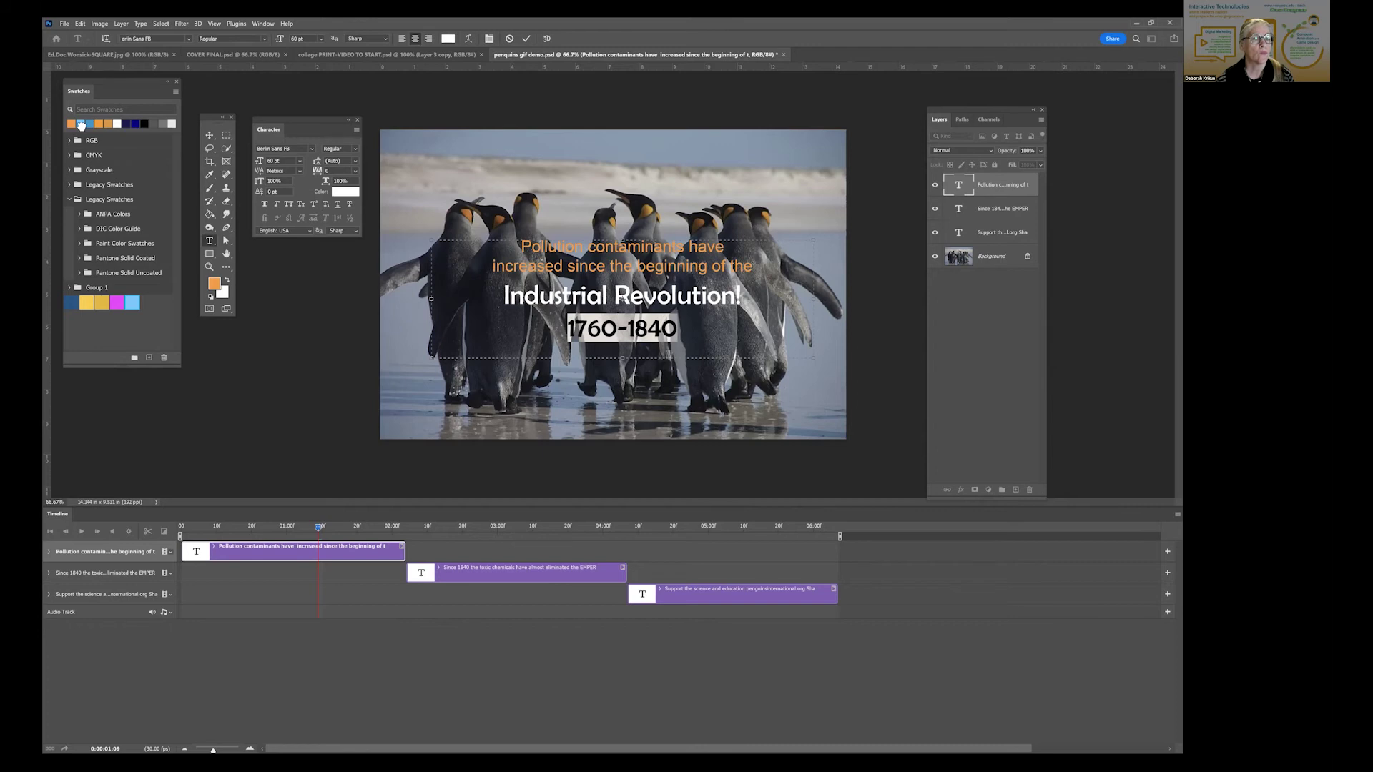
left_click(210, 136)
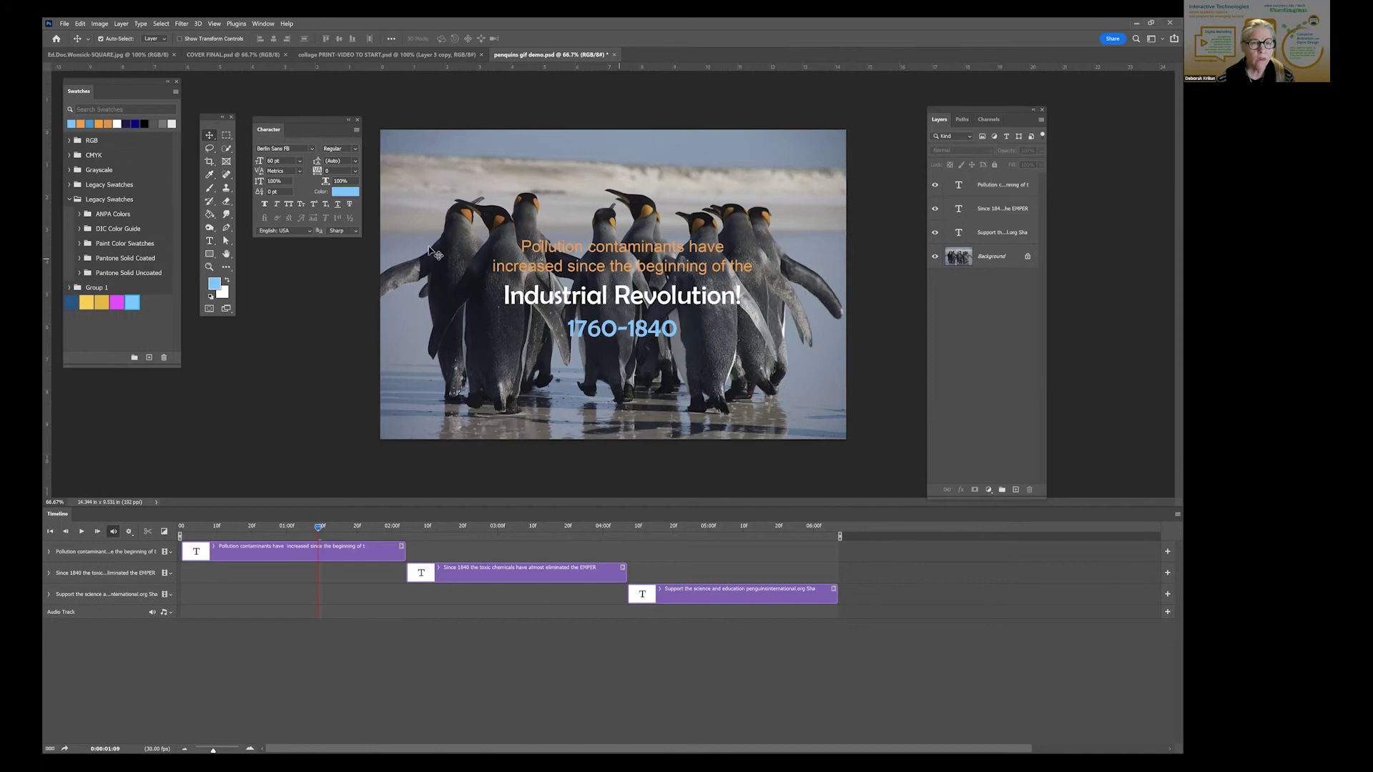
left_click(465, 528)
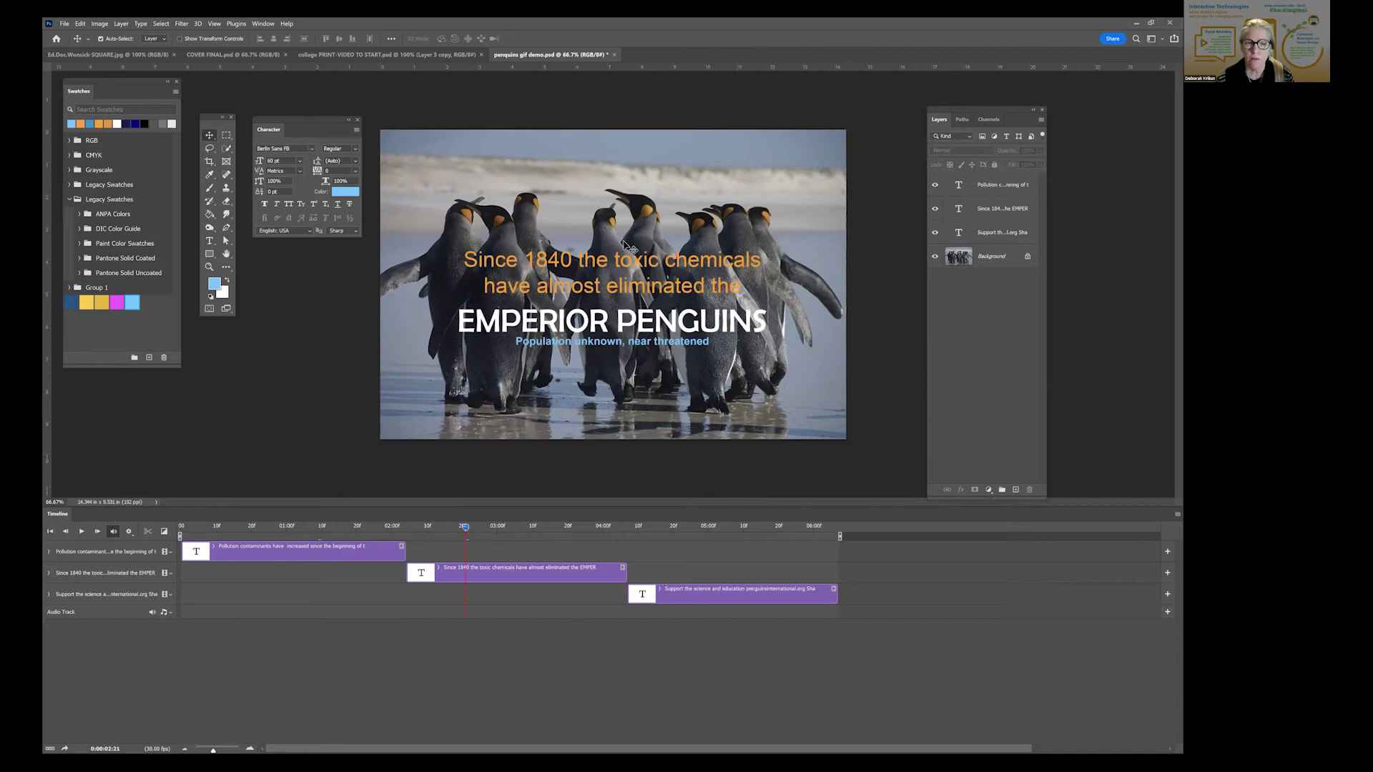
left_click(293, 525)
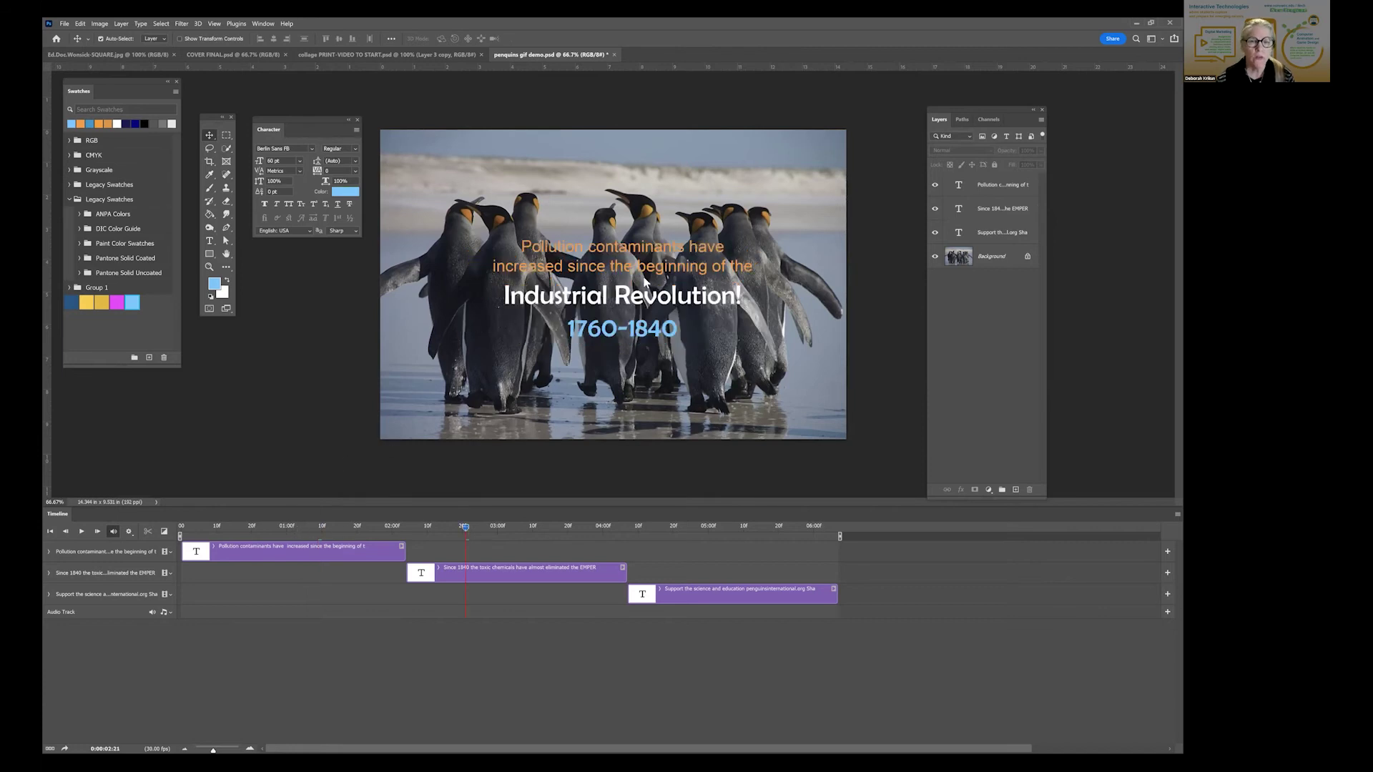
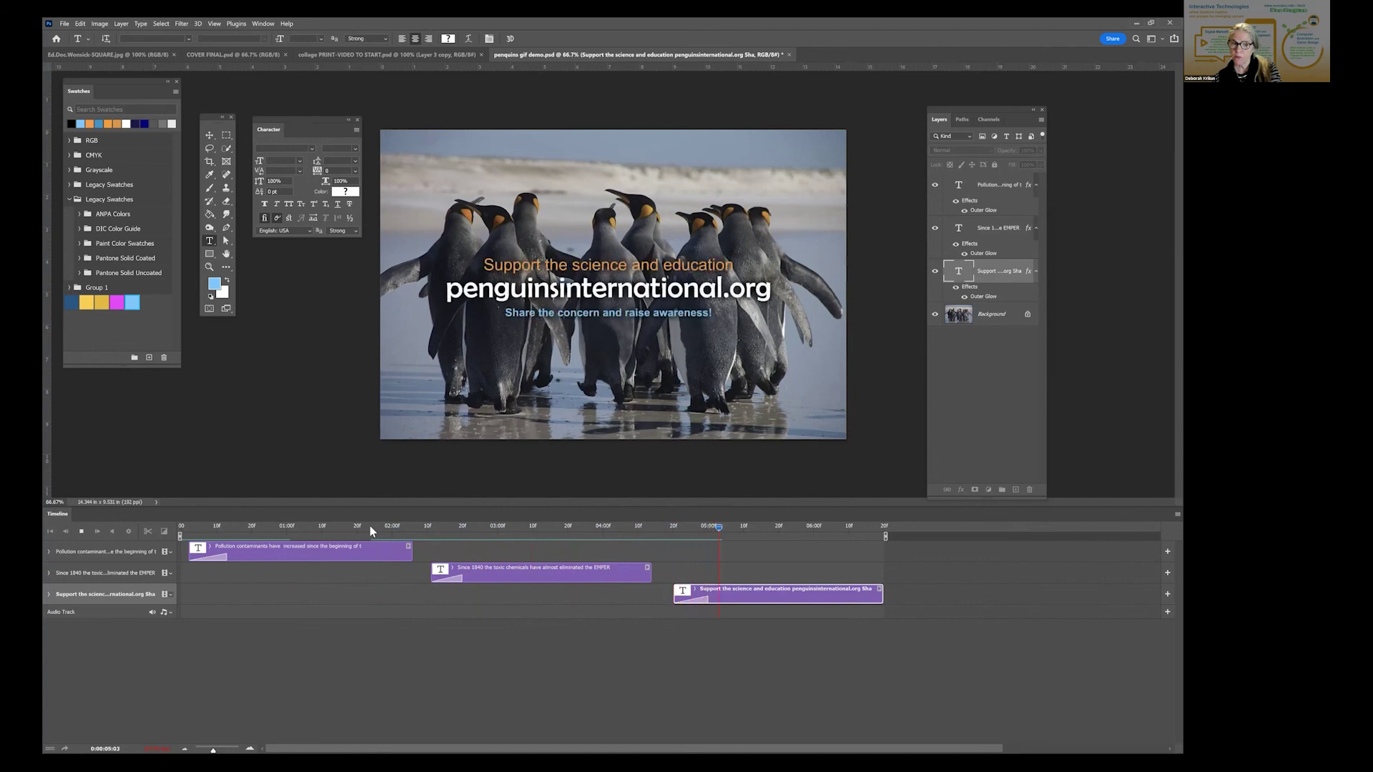
Preview the animation repeatedly from about 02:00f to check the fades between the text clips
key("space")
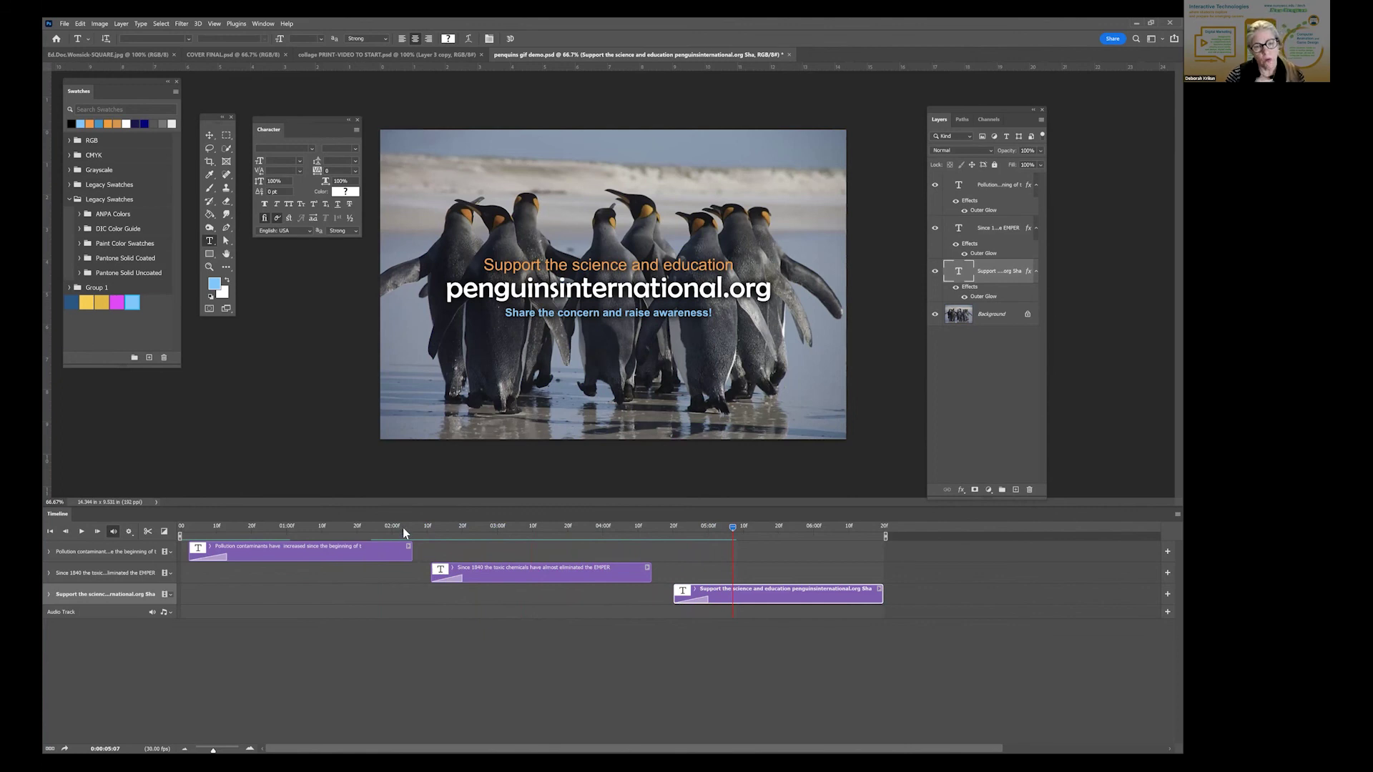
left_click(403, 529)
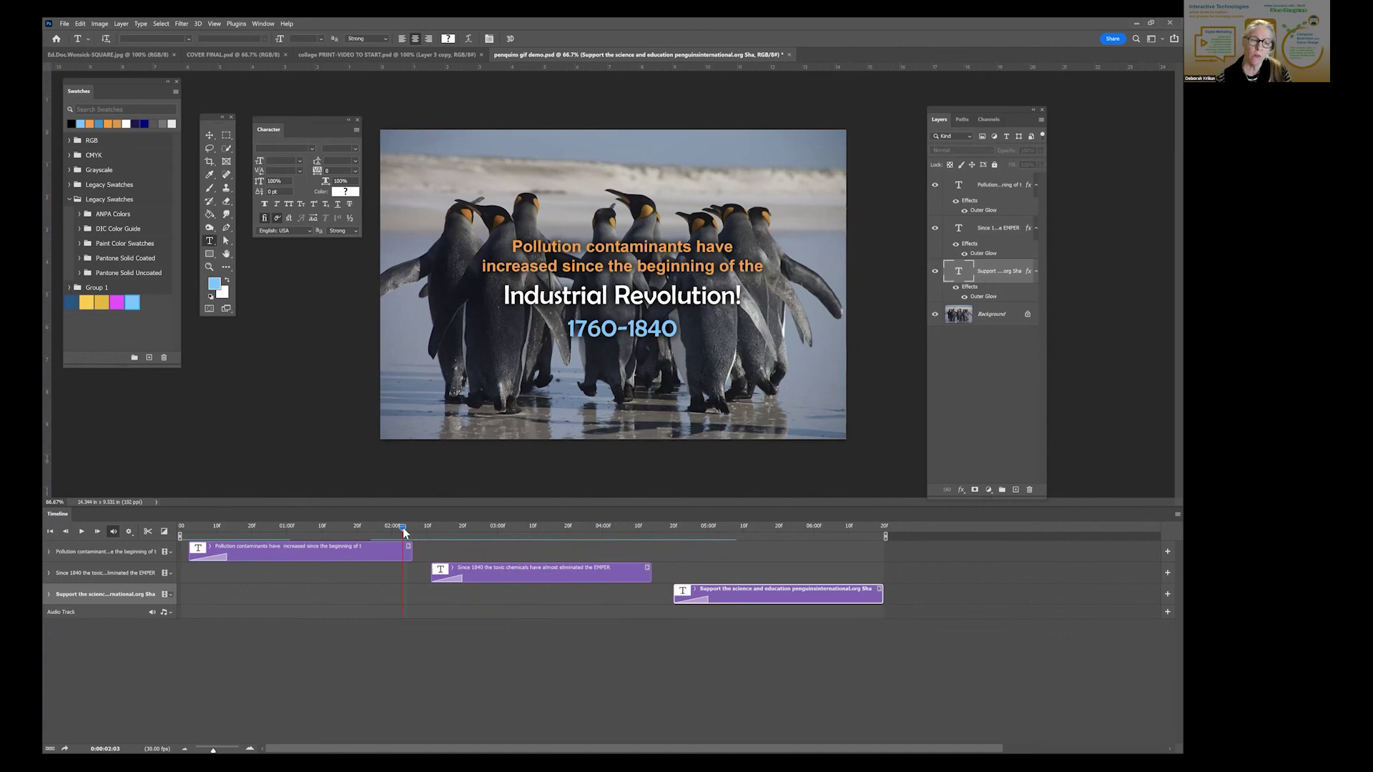
left_click_drag(403, 529, 389, 530)
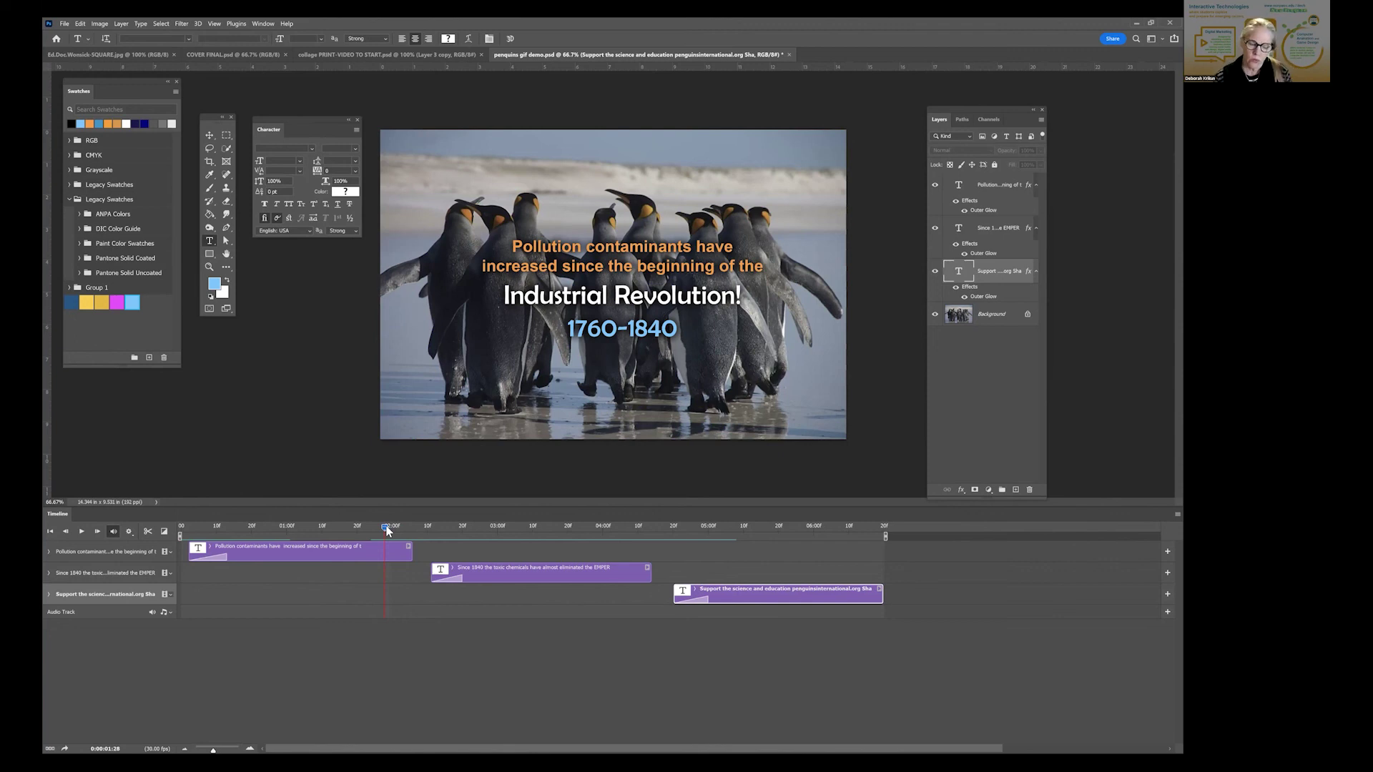
key("space")
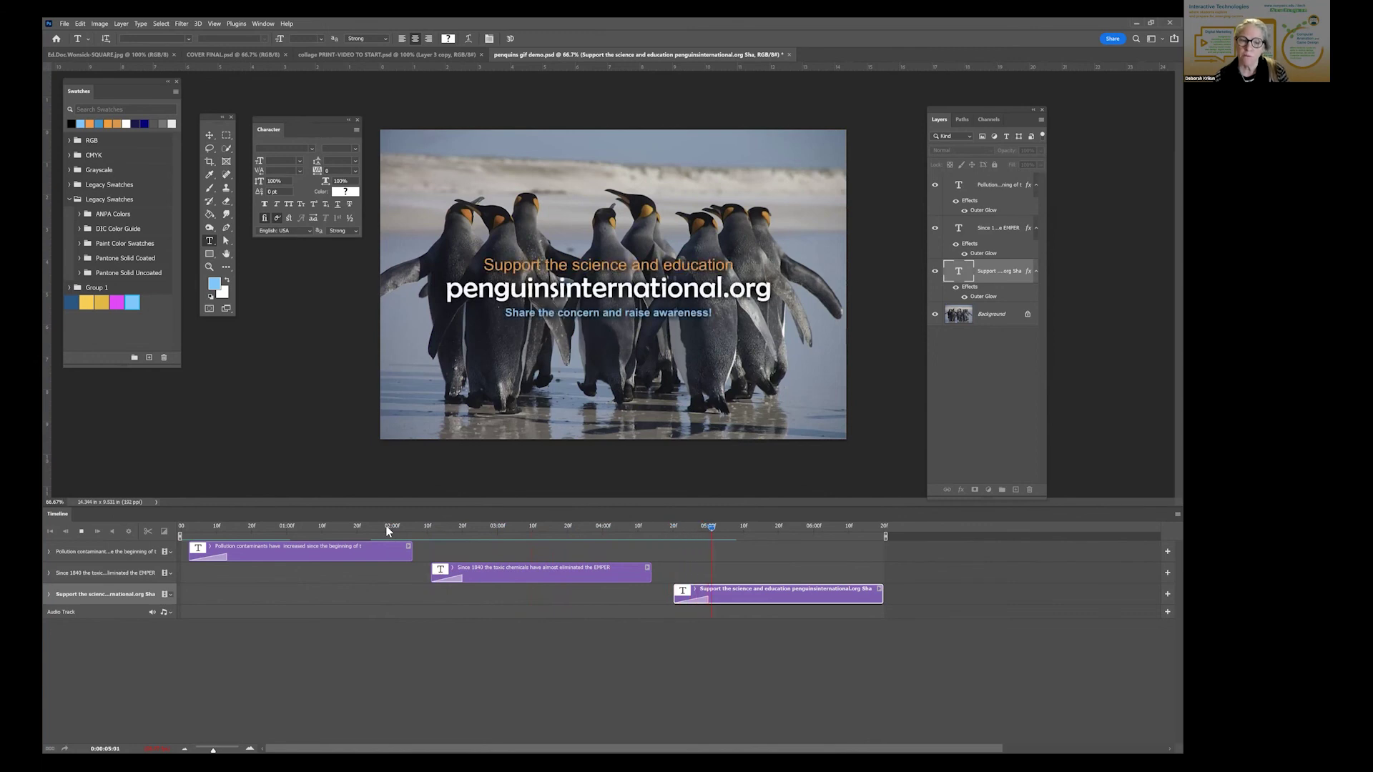
key("space")
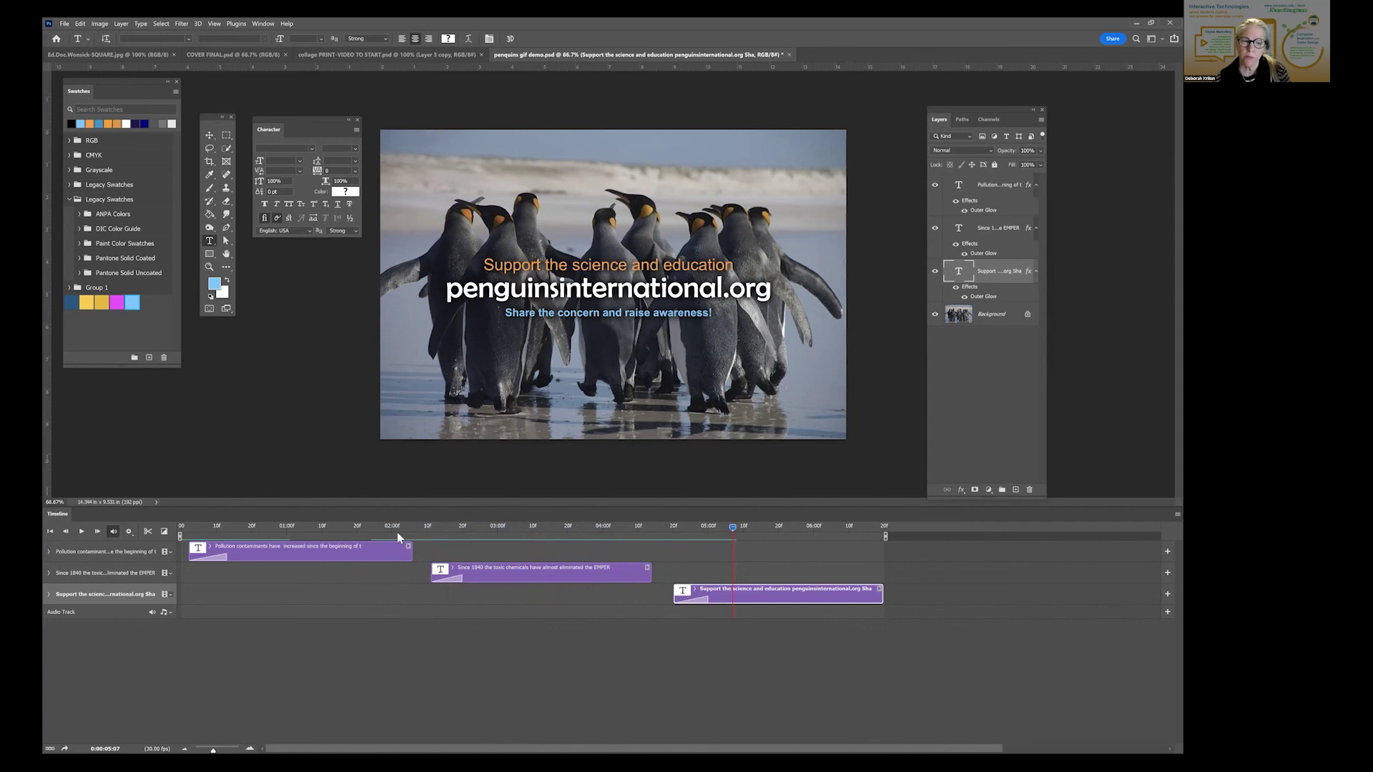
left_click(392, 533)
key("space")
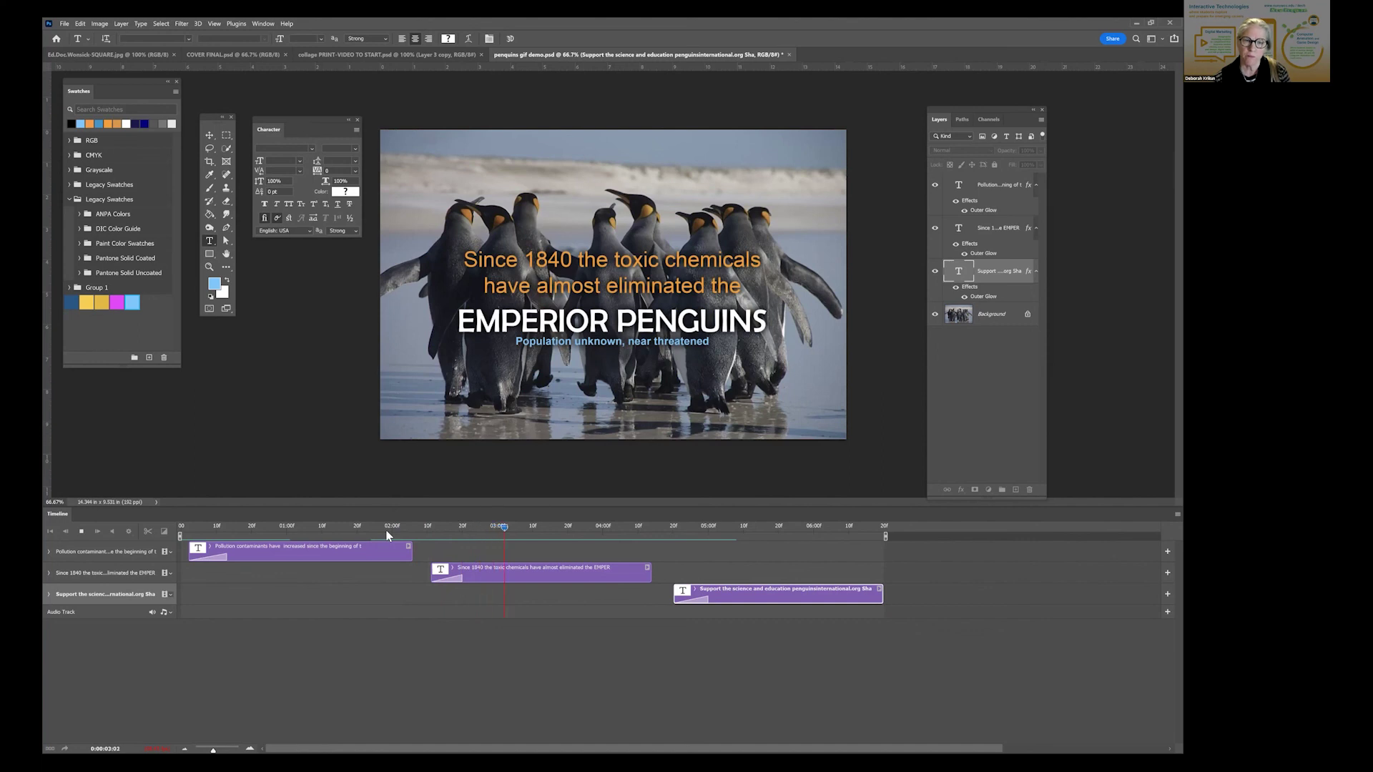
key("space")
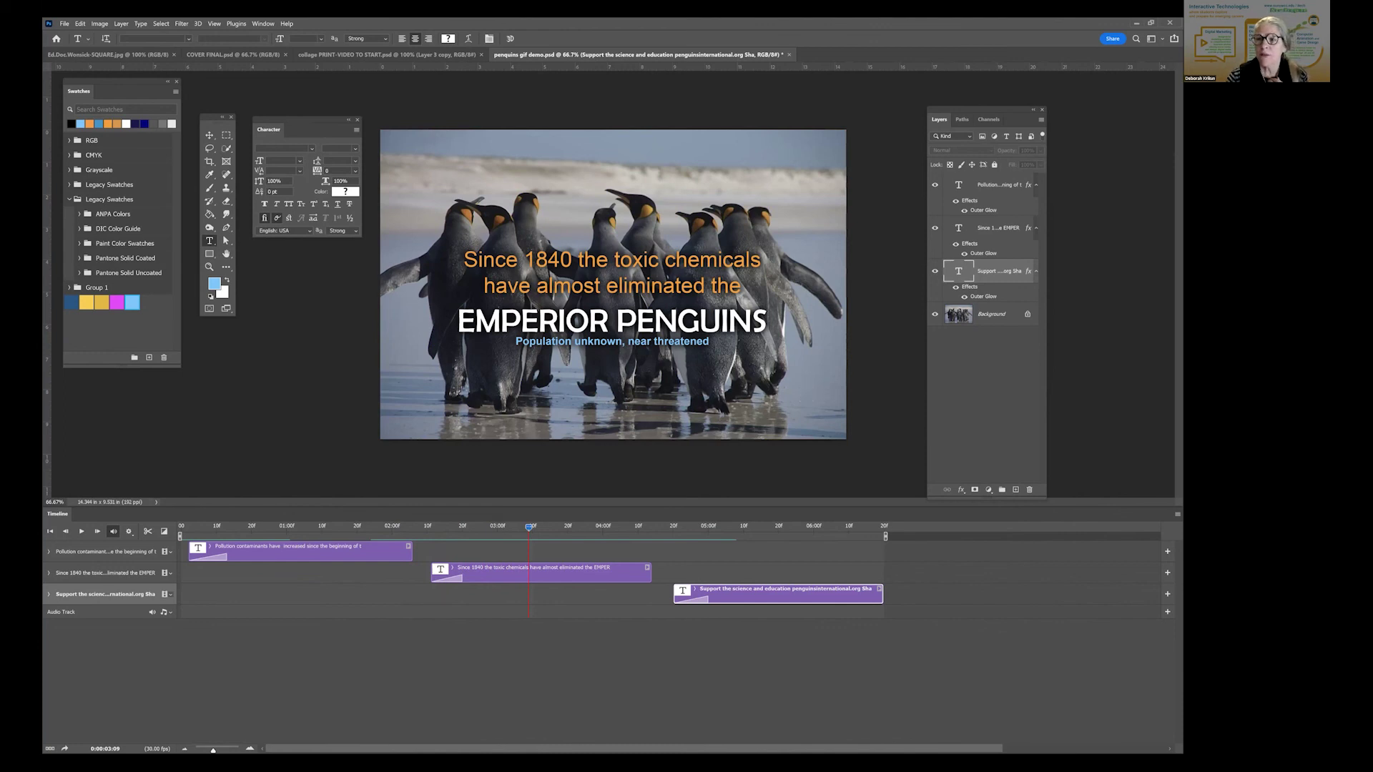
Select the Pollution text layer and inspect its blending options in the Layer Style dialog
left_click(994, 185)
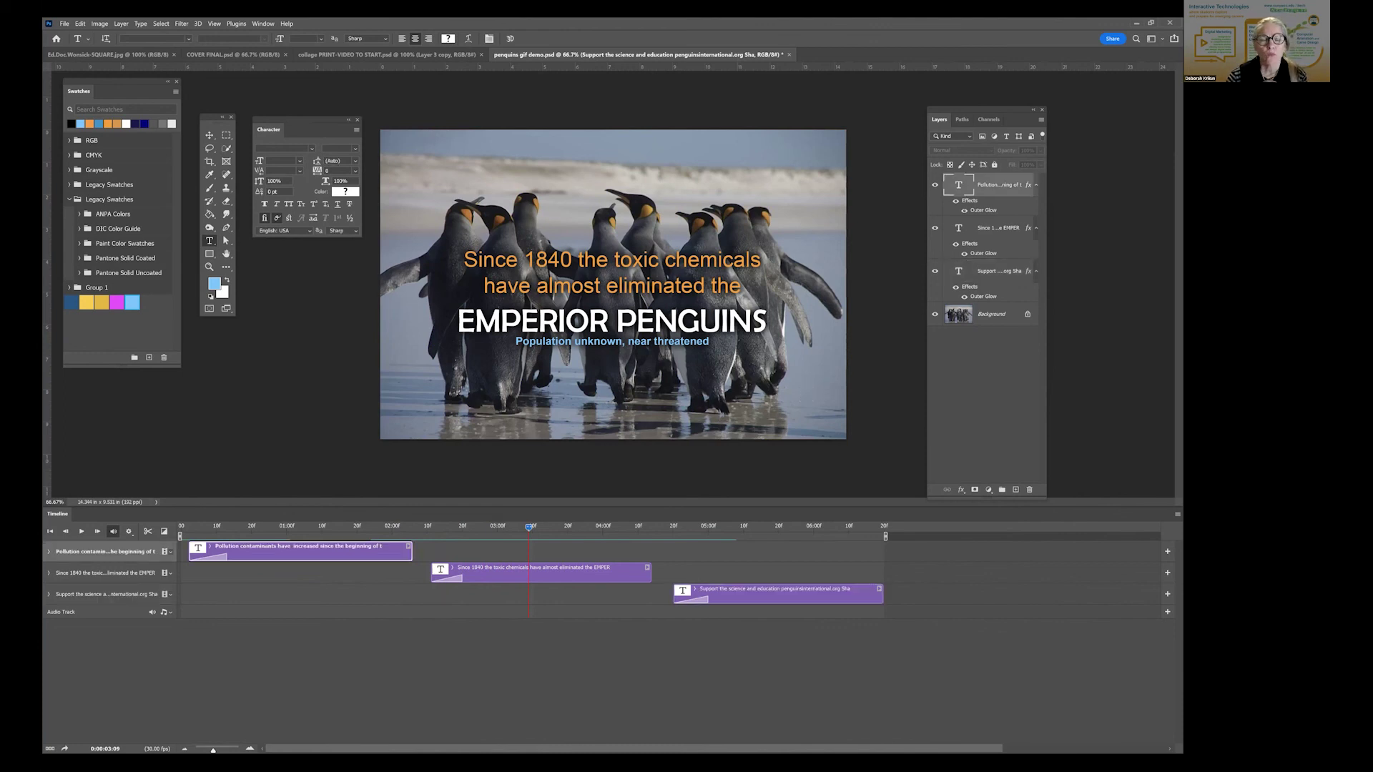
key("h")
double_click(1005, 190)
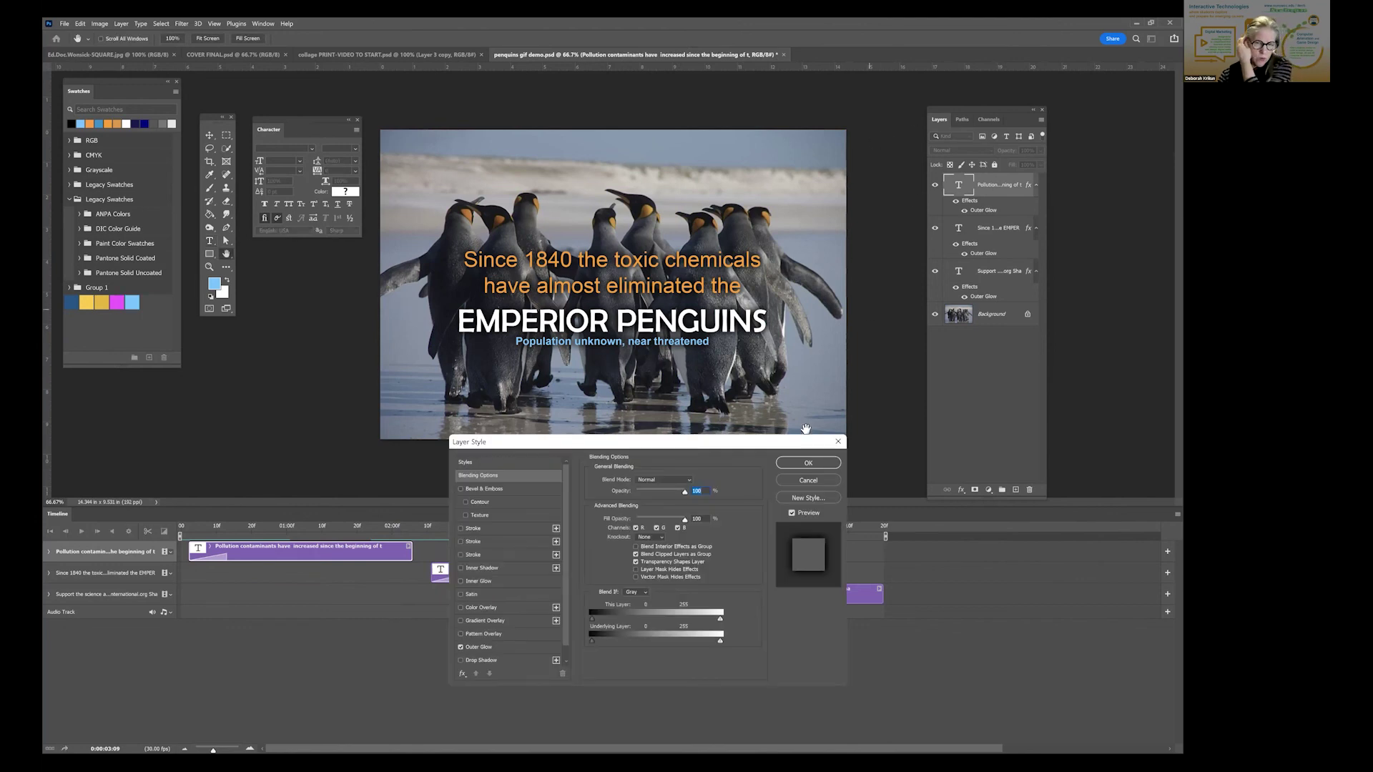
left_click(795, 459)
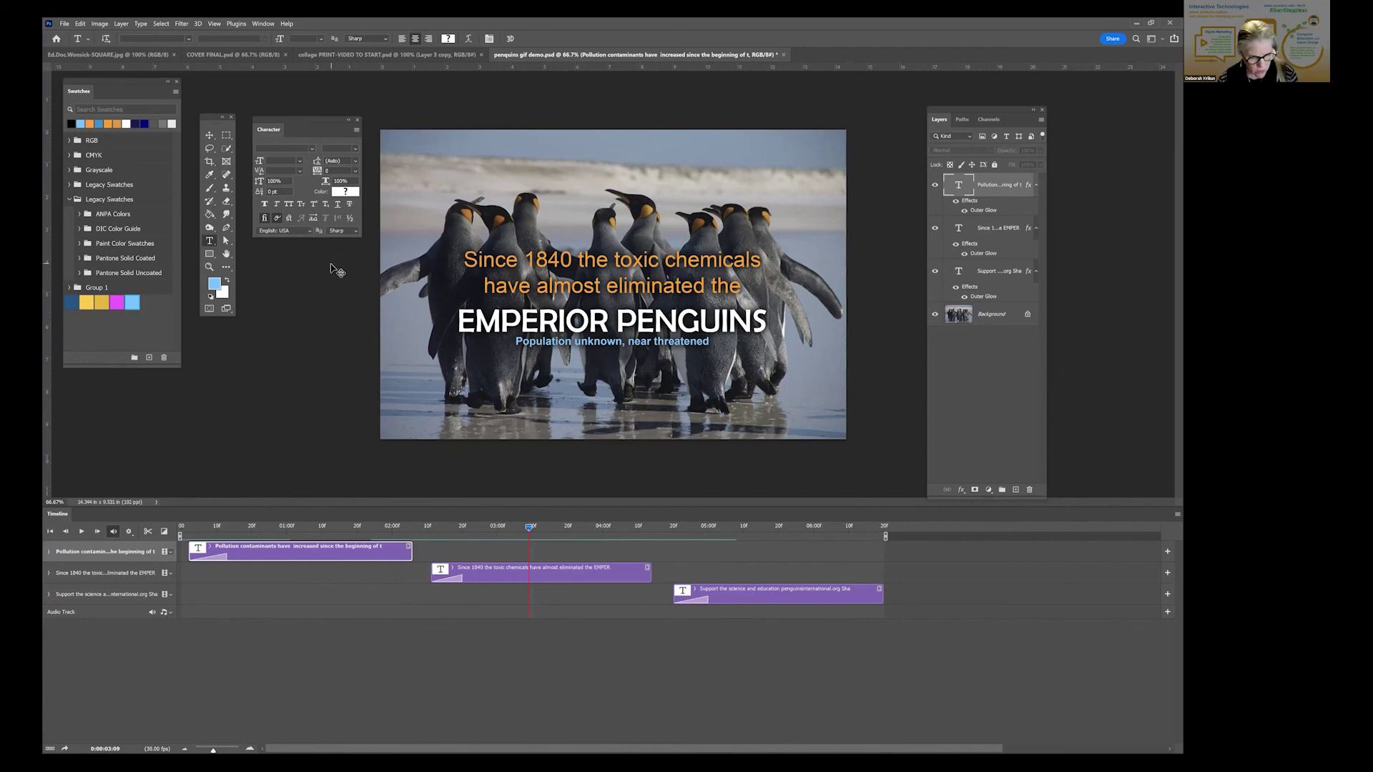
Open the penguin animation in the Save for Web (Legacy) export
left_click(65, 25)
mouse_move(92, 207)
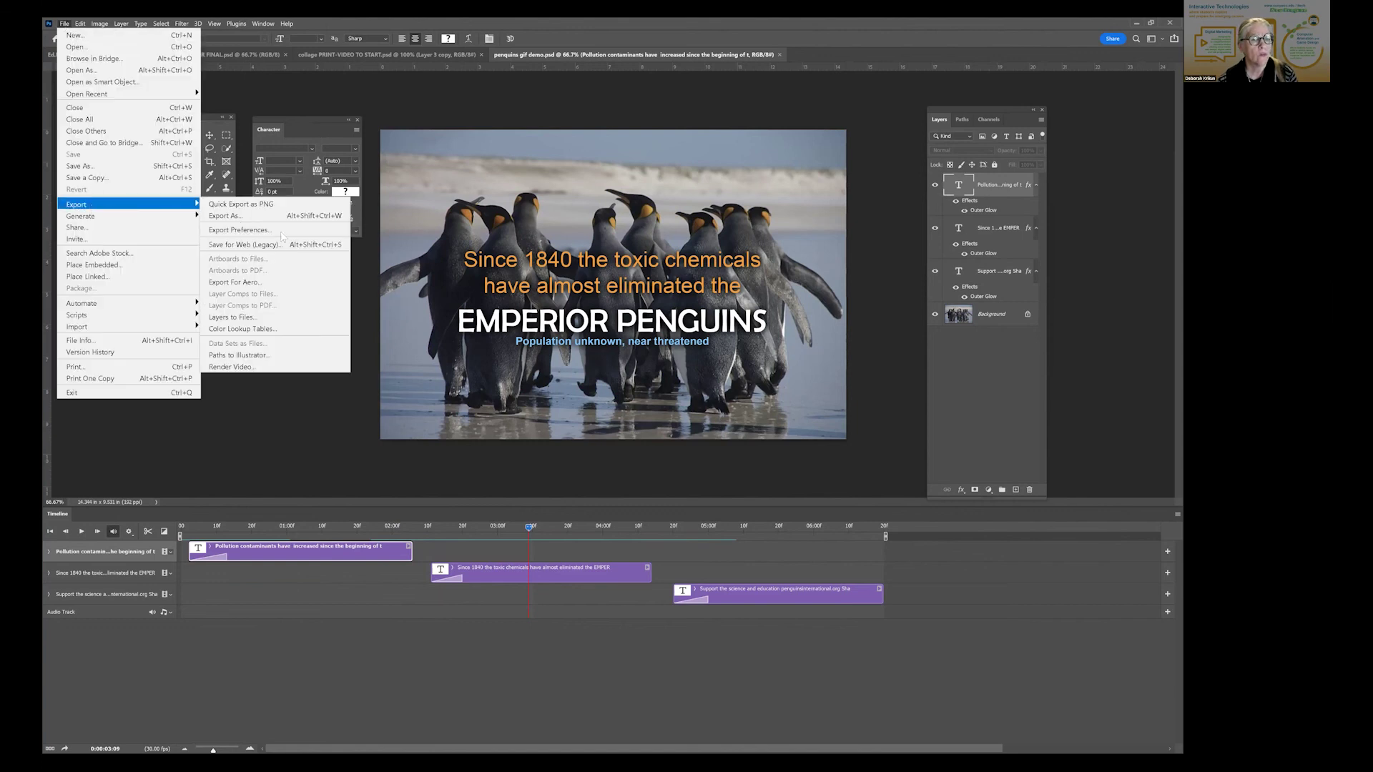
left_click(249, 248)
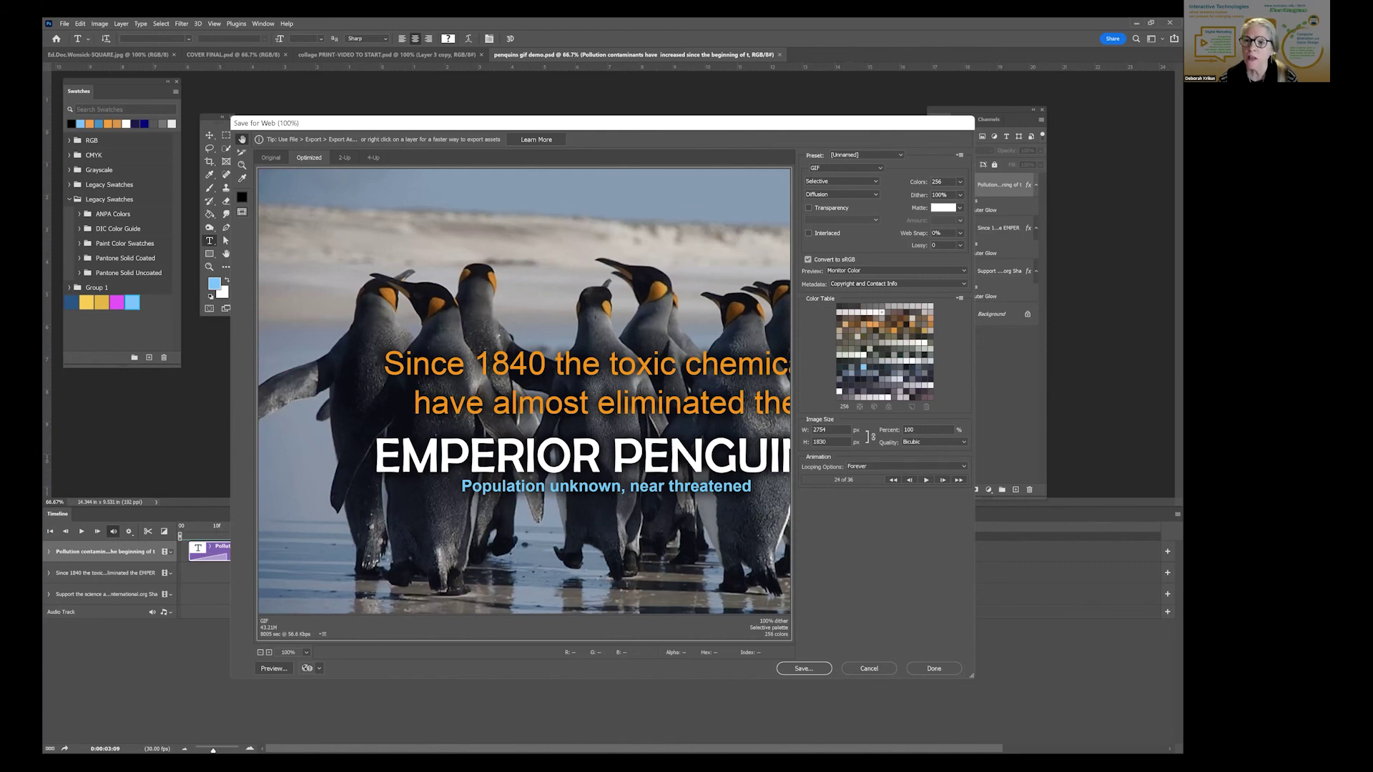
Try reducing the GIF's colour palette to 16 colours to see its effect on the preview
left_click(945, 181)
left_click(922, 228)
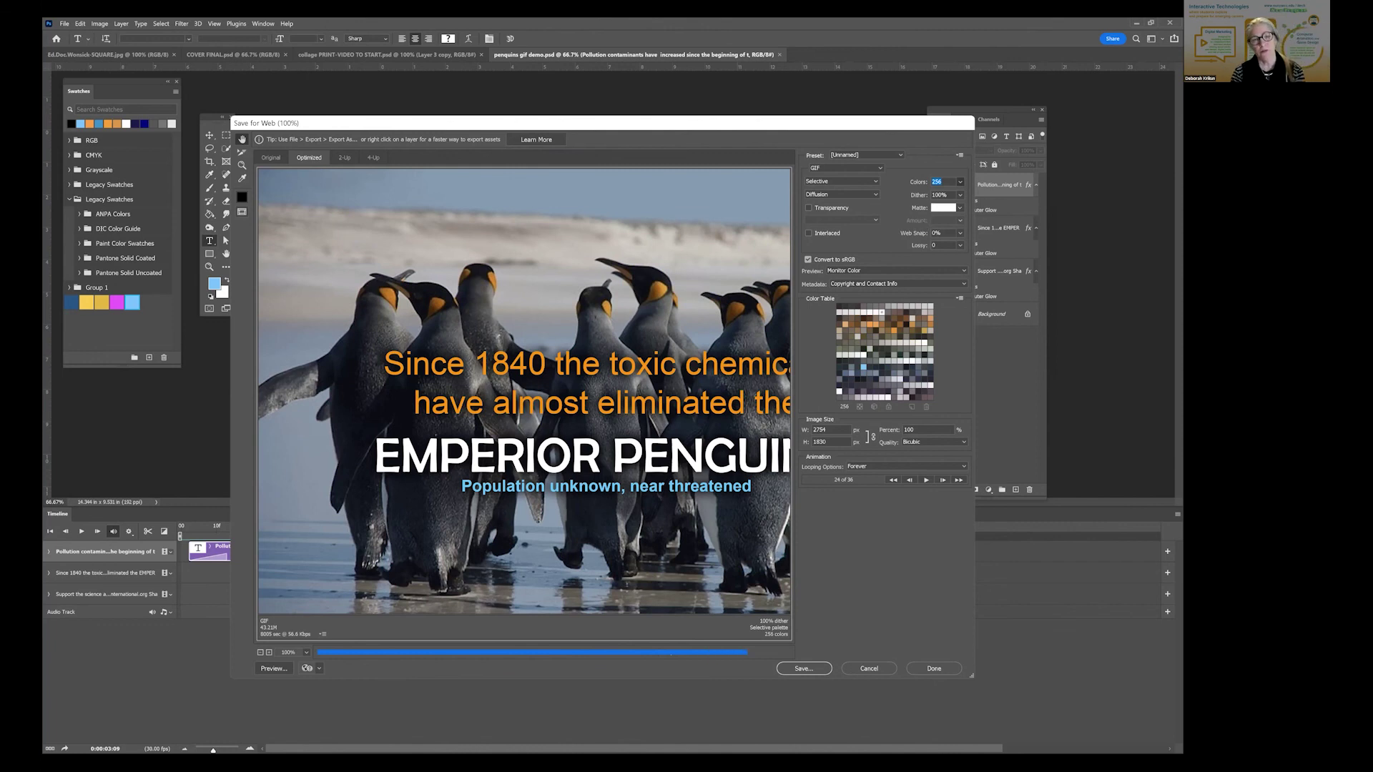
type("16")
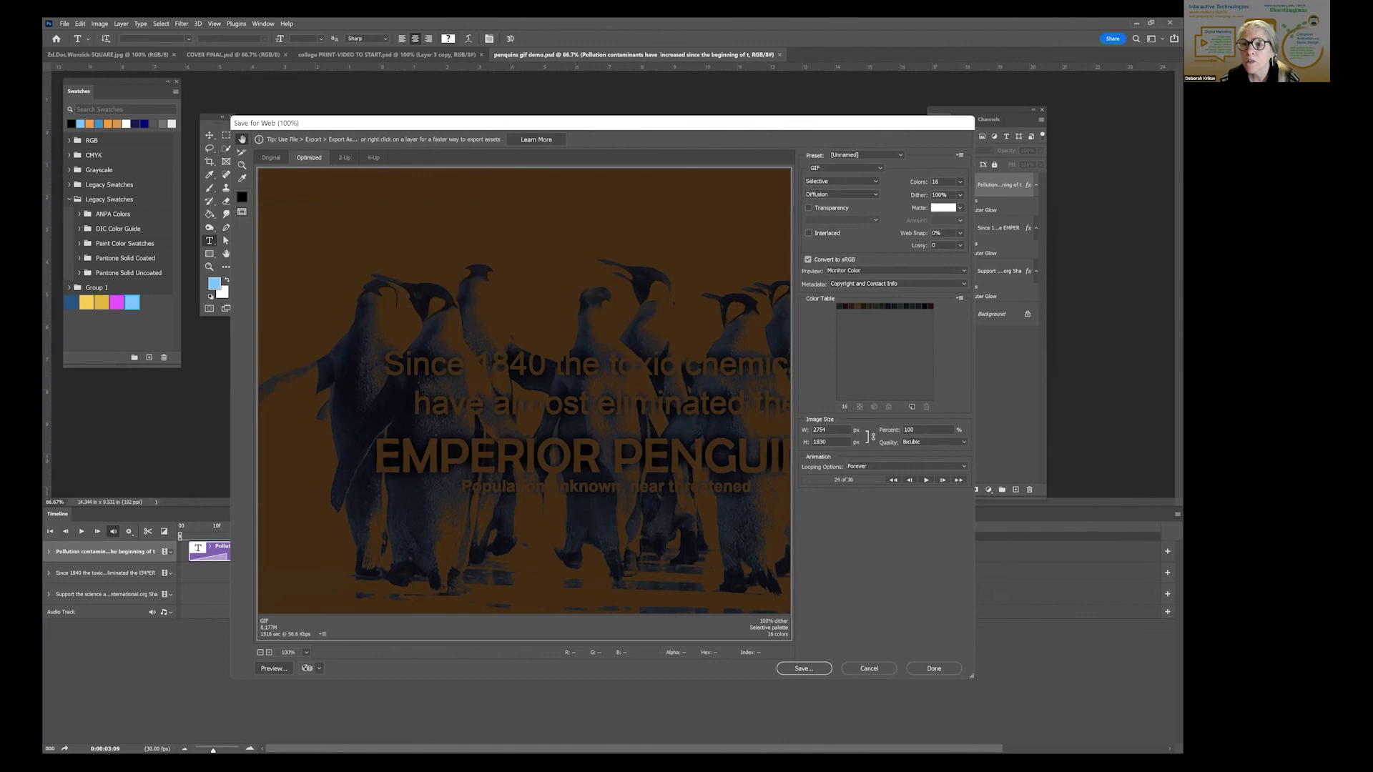
Set the GIF palette to 64 colours and save the file in the GIFS folder under the suggested name
left_click(960, 182)
left_click(921, 247)
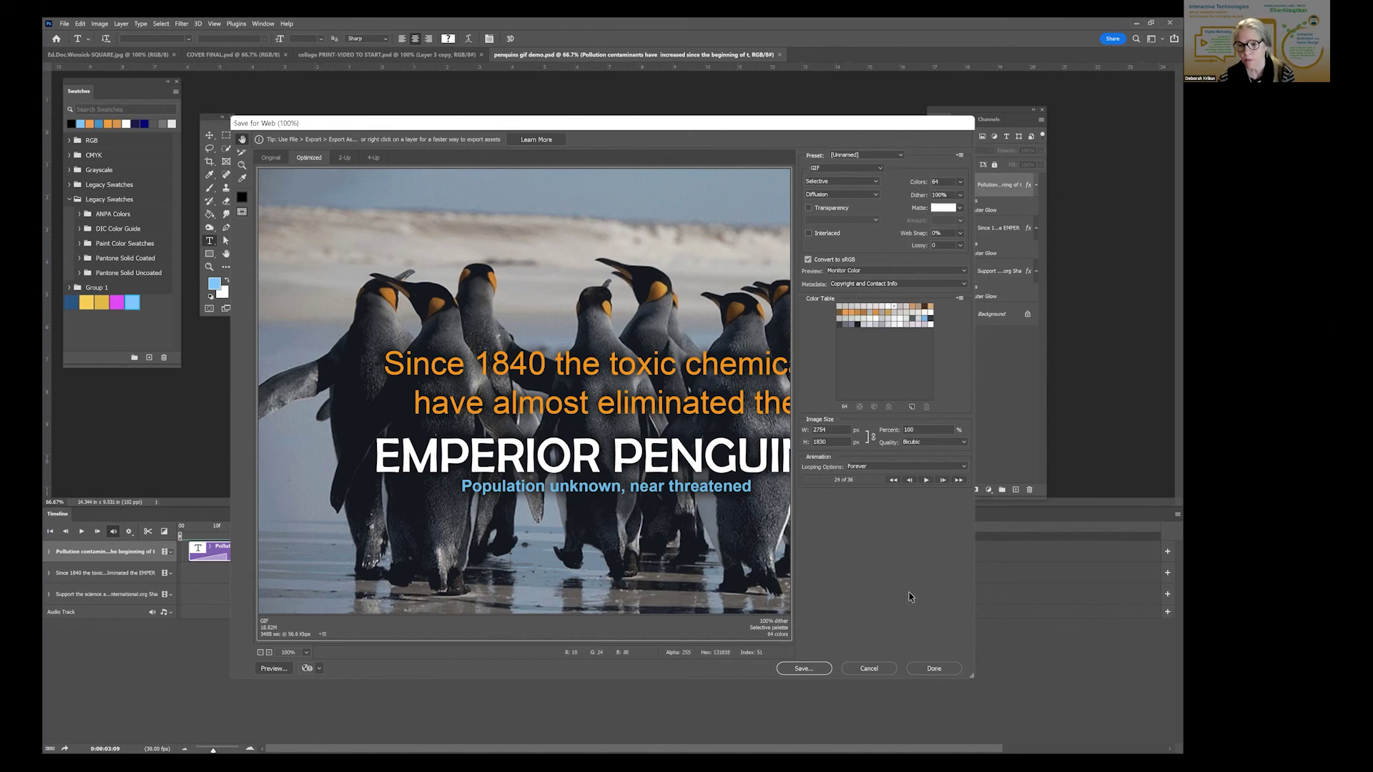
key("Return")
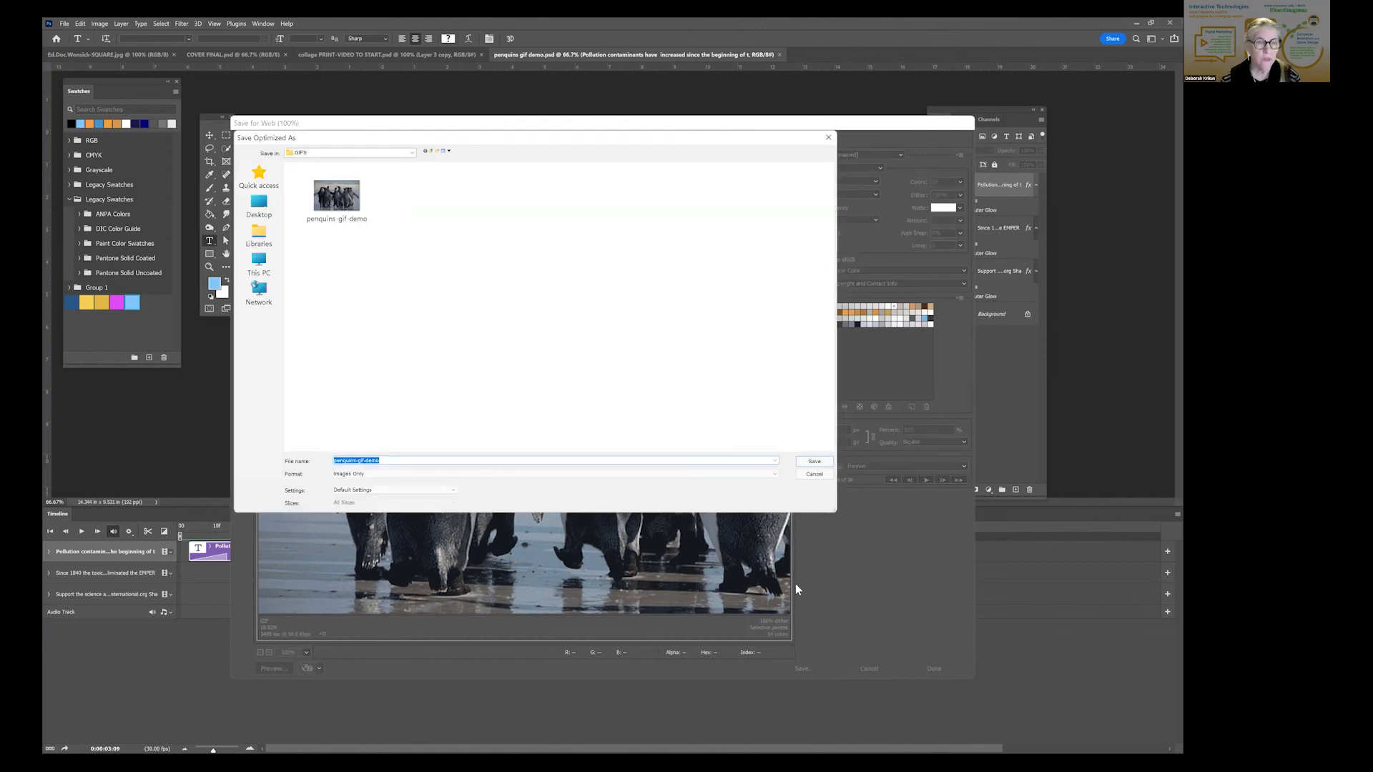
left_click(399, 462)
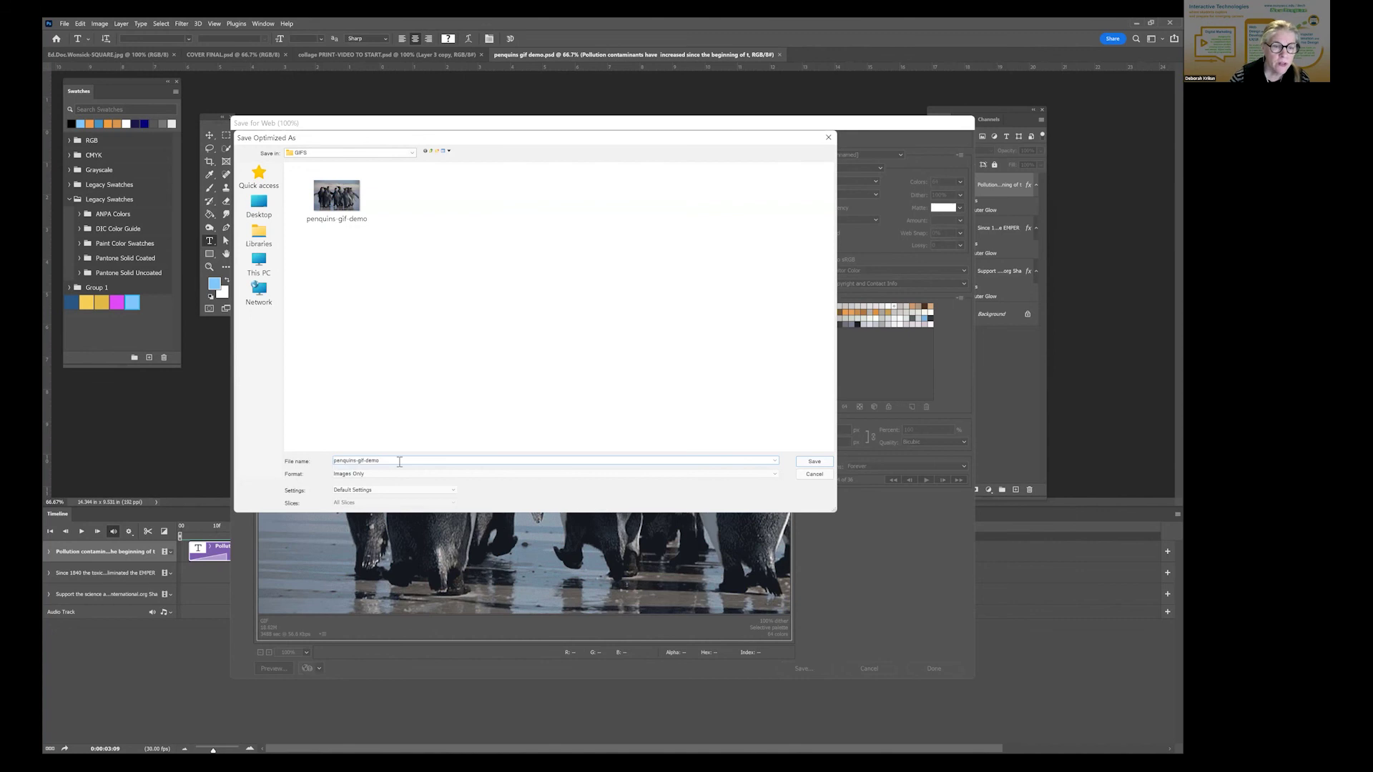
left_click(815, 461)
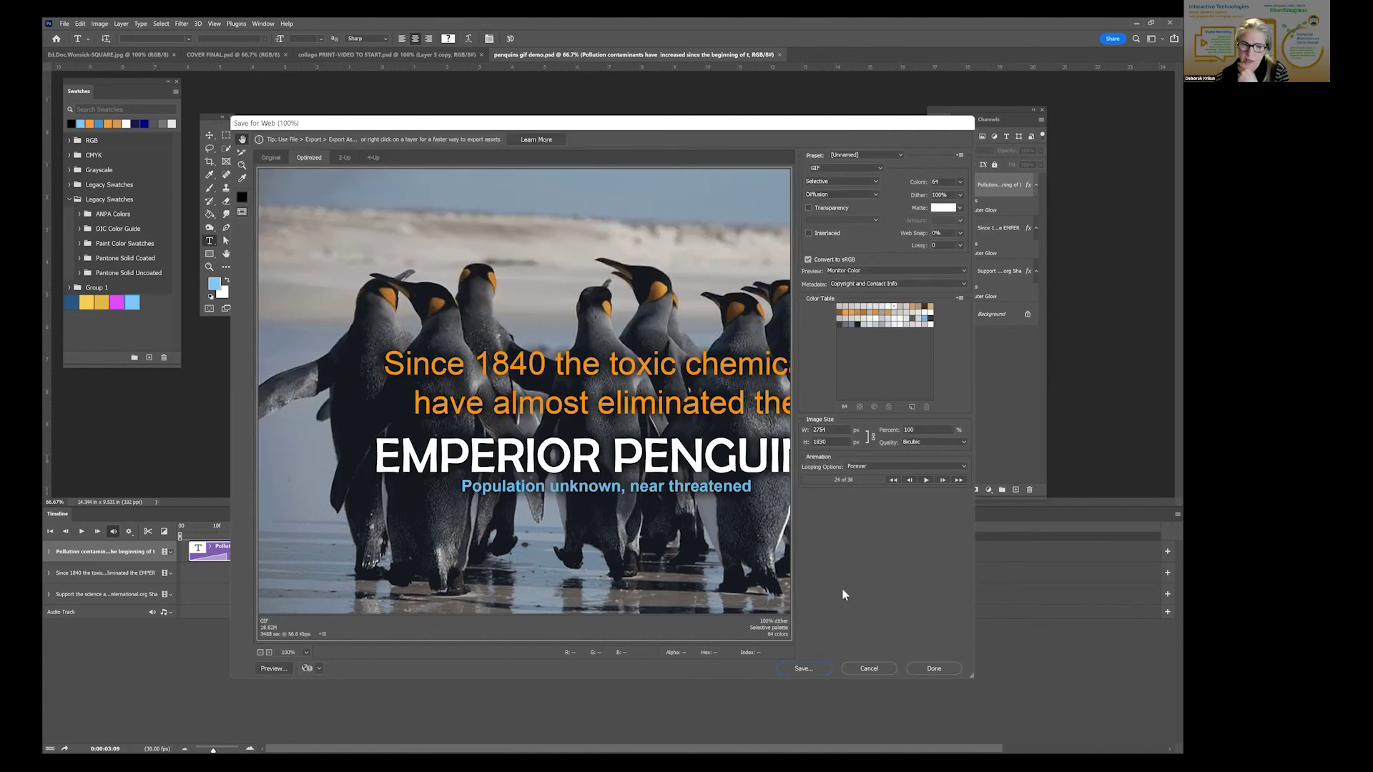